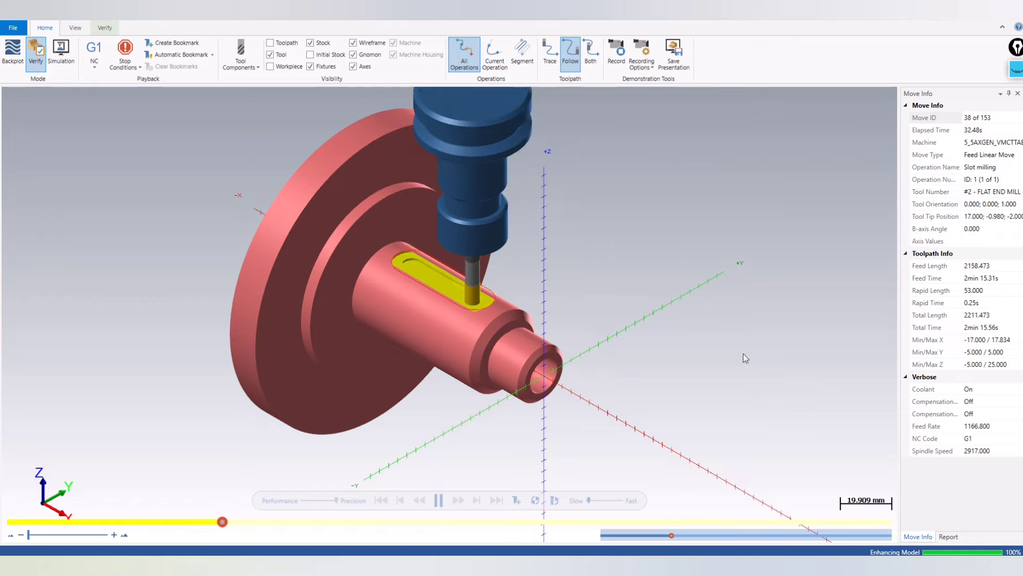
# Step: Examine the slot milling simulation's feed time and the machined keyway on the shaft from several angles
pyautogui.click(959, 281)
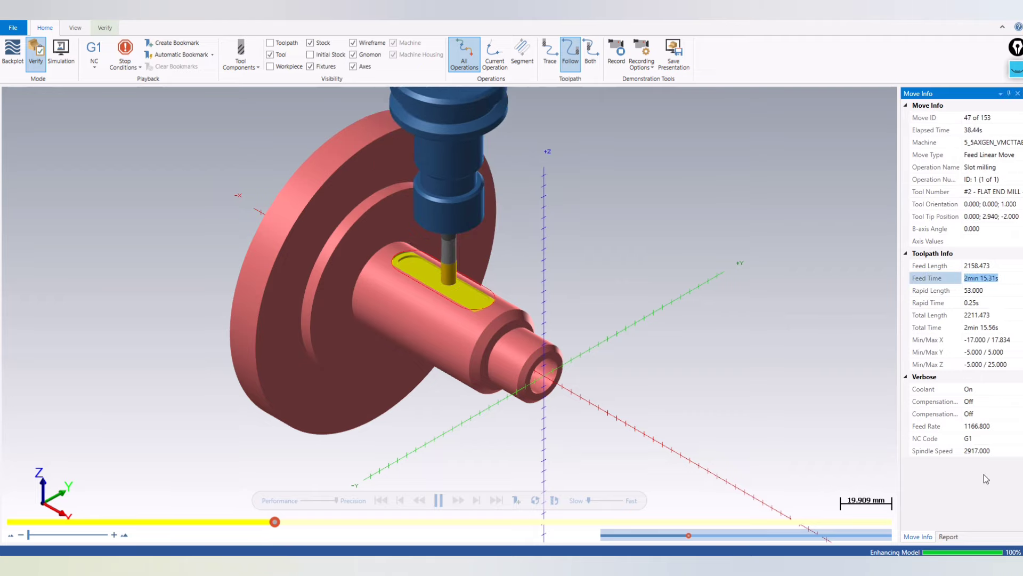
pyautogui.scroll(3, 450, 247)
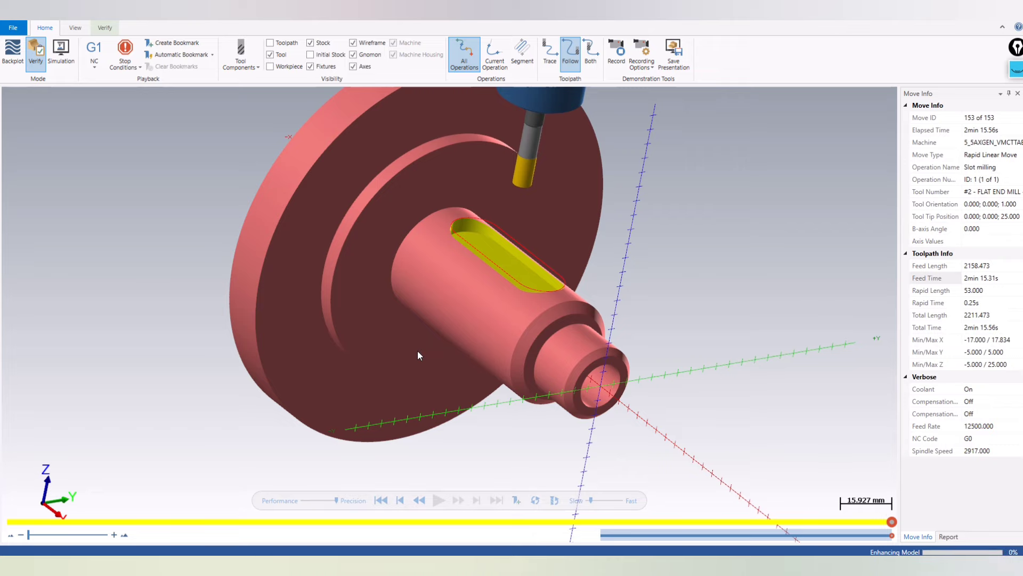
pyautogui.moveTo(683, 255); pyautogui.dragTo(673, 278, button='middle')
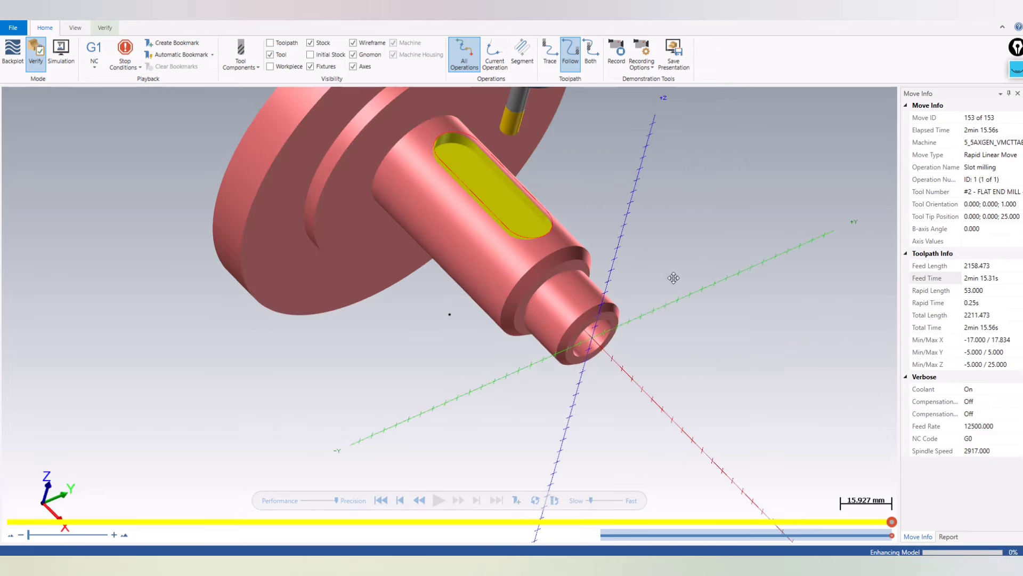
pyautogui.moveTo(674, 278); pyautogui.dragTo(500, 282, button='middle')
pyautogui.scroll(-3, 447, 301)
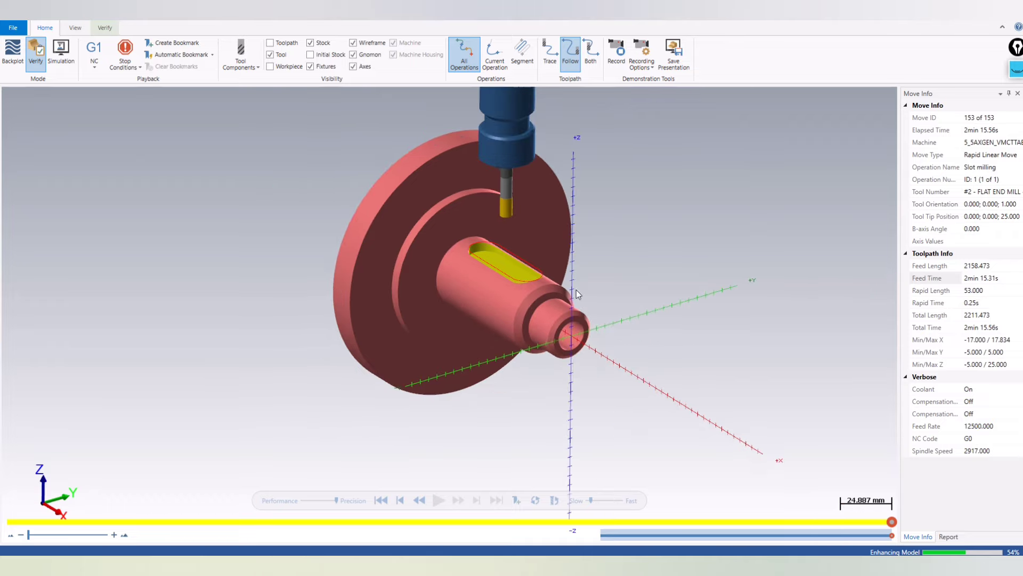
pyautogui.moveTo(634, 283); pyautogui.dragTo(567, 235, button='middle')
pyautogui.scroll(2, 568, 235)
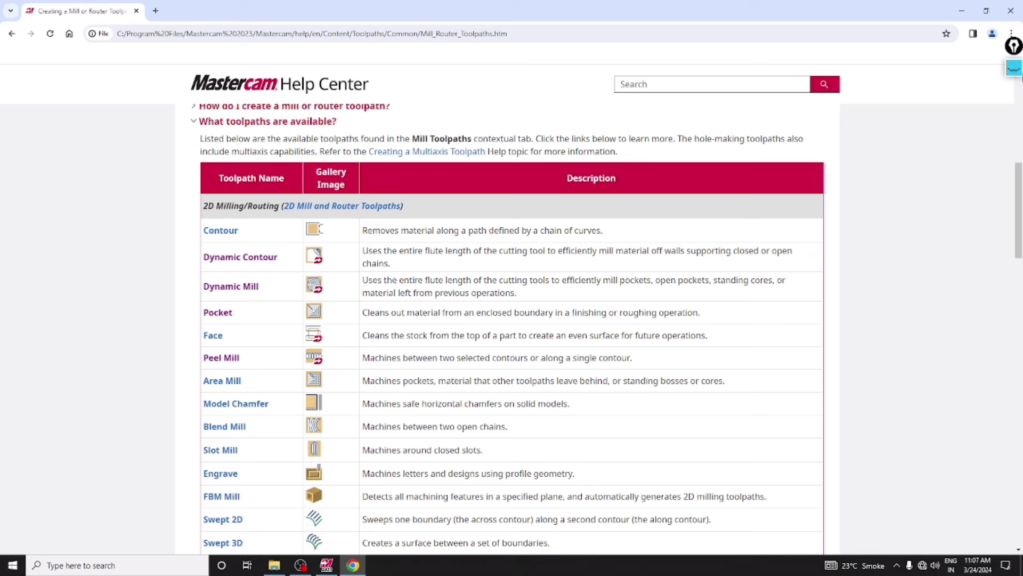
# Step: Mark the 2D Milling, Contour and dynamic toolpath rows in the Mastercam Help Center table with the screen pen and clear the marks
pyautogui.click(327, 565)
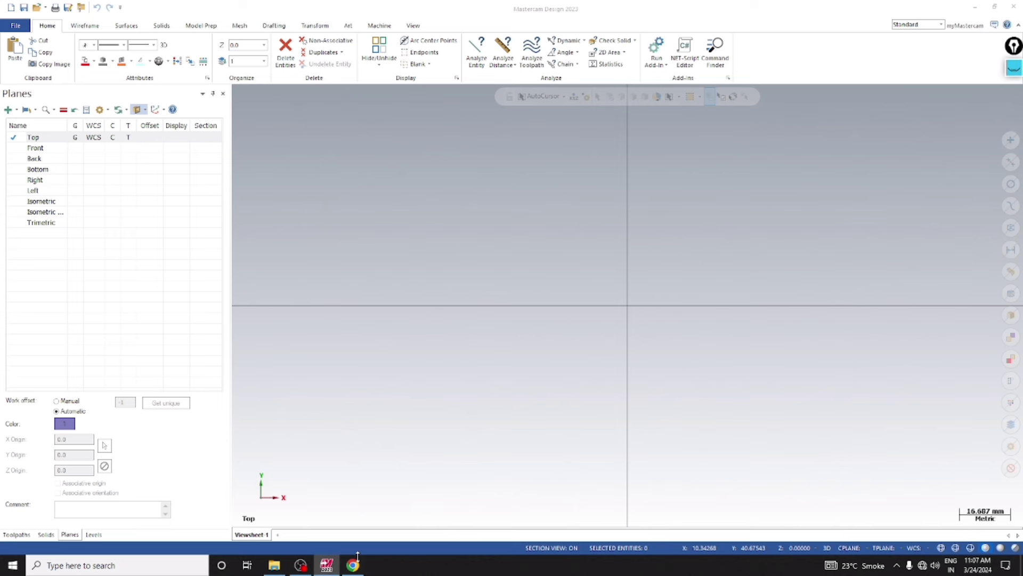
pyautogui.click(353, 565)
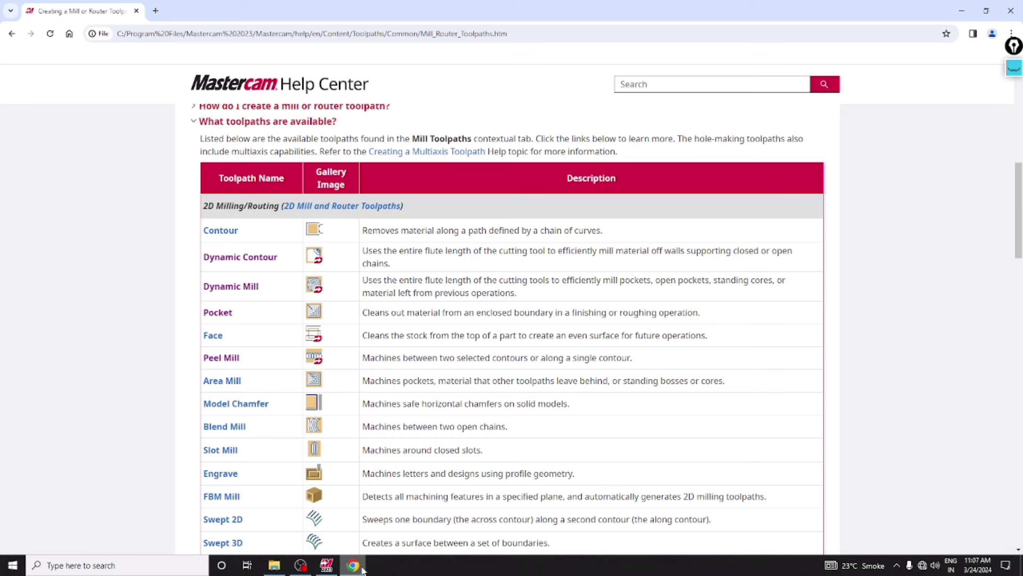
pyautogui.click(1013, 68)
pyautogui.click(1014, 99)
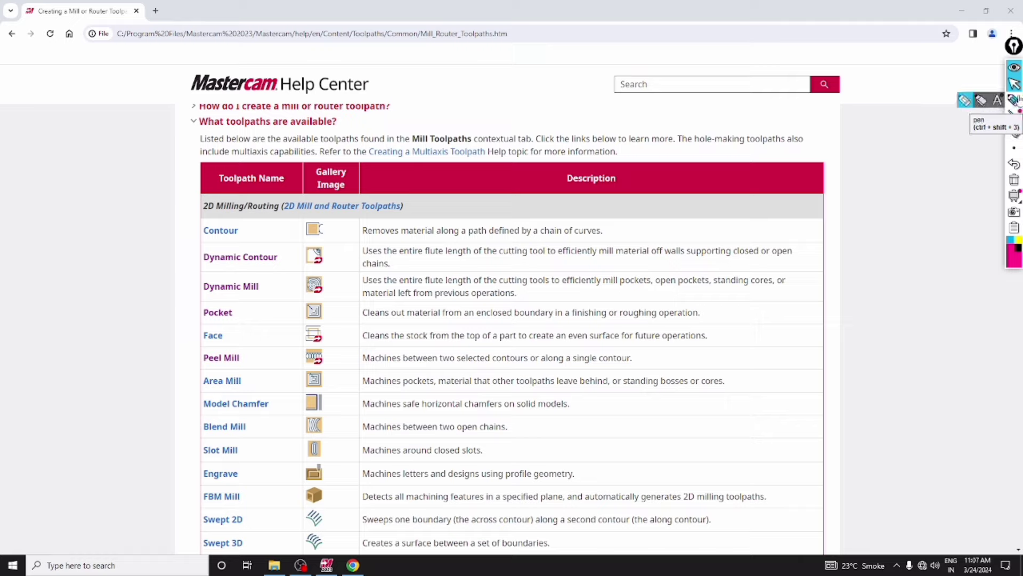
pyautogui.click(1014, 100)
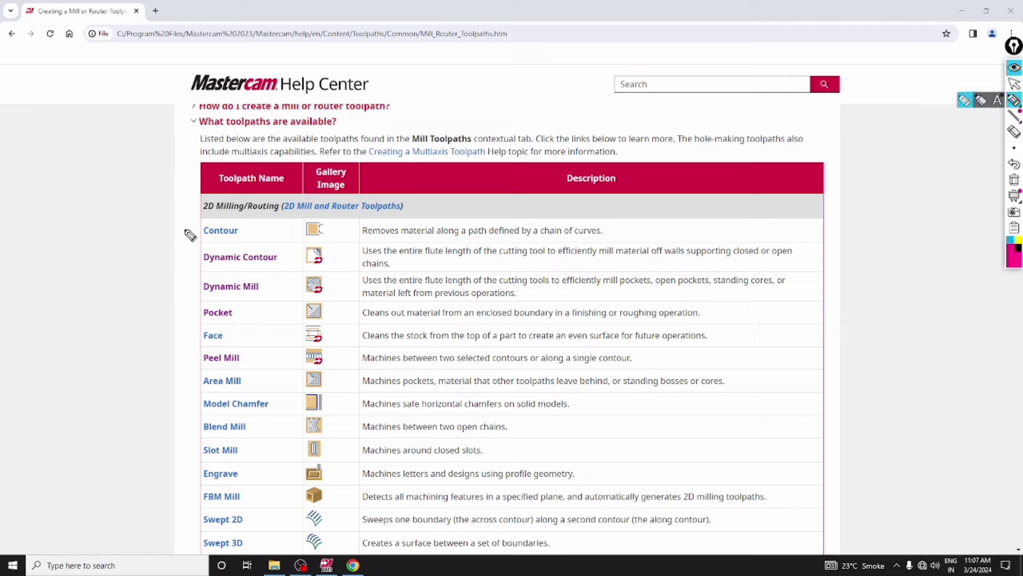
pyautogui.moveTo(186, 204)
pyautogui.mouseDown()
pyautogui.moveTo(238, 211)
pyautogui.moveTo(238, 229)
pyautogui.mouseUp()
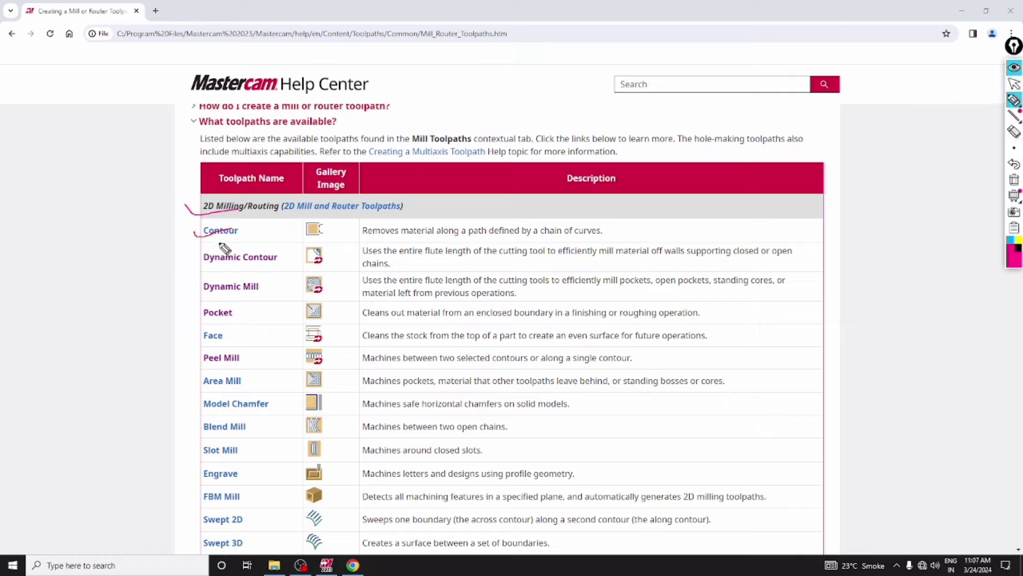
pyautogui.moveTo(189, 259)
pyautogui.mouseDown()
pyautogui.moveTo(241, 245)
pyautogui.moveTo(182, 271)
pyautogui.moveTo(233, 278)
pyautogui.mouseUp()
pyautogui.click(1014, 179)
# Step: Mark the toolpath rows from Pocket to Engrave with the screen pen, clear the marks and put the pen away
pyautogui.moveTo(186, 318); pyautogui.dragTo(248, 313)
pyautogui.moveTo(199, 338)
pyautogui.mouseDown()
pyautogui.moveTo(250, 333)
pyautogui.moveTo(194, 362)
pyautogui.moveTo(242, 381)
pyautogui.mouseUp()
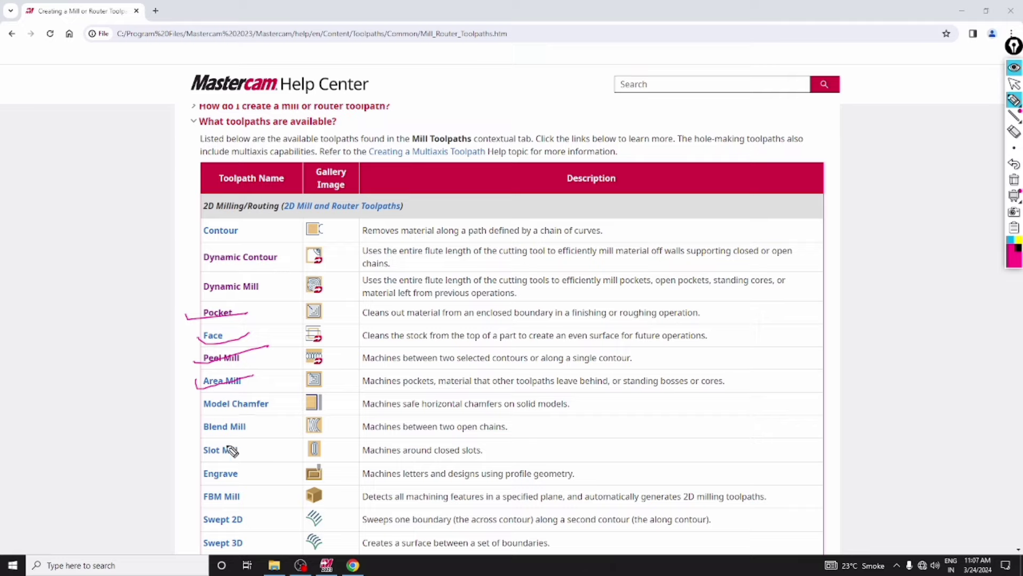
pyautogui.moveTo(190, 453); pyautogui.dragTo(239, 456)
pyautogui.moveTo(186, 419)
pyautogui.mouseDown()
pyautogui.moveTo(233, 419)
pyautogui.moveTo(157, 469)
pyautogui.moveTo(223, 473)
pyautogui.mouseUp()
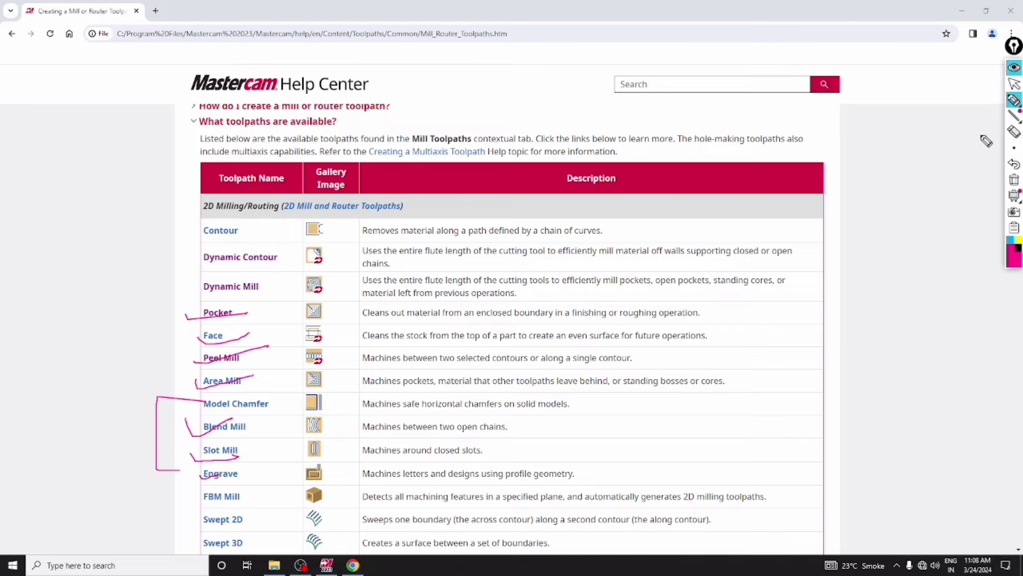
pyautogui.click(1014, 184)
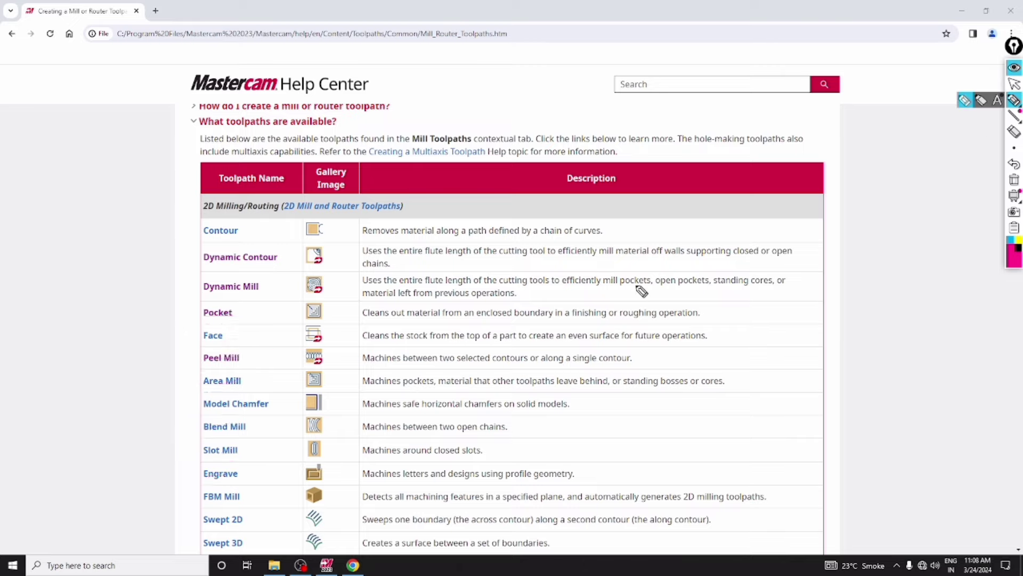
pyautogui.click(1013, 68)
# Step: Look through the available 2D milling toolpaths and open the Slot Mill help topic
pyautogui.scroll(-5, 490, 246)
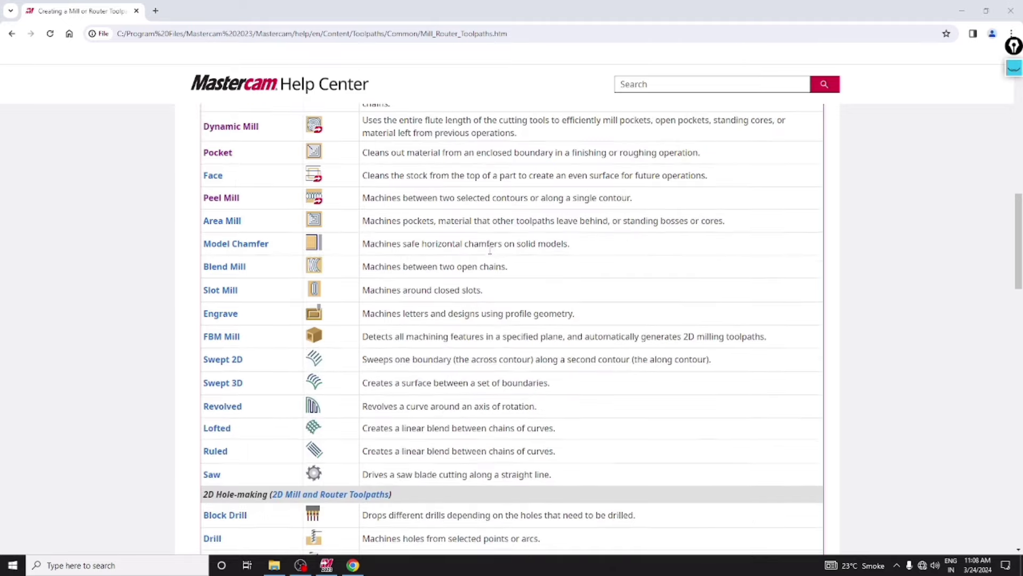
pyautogui.scroll(5, 363, 335)
pyautogui.scroll(-3, 362, 334)
pyautogui.scroll(3, 211, 294)
pyautogui.scroll(-4, 211, 314)
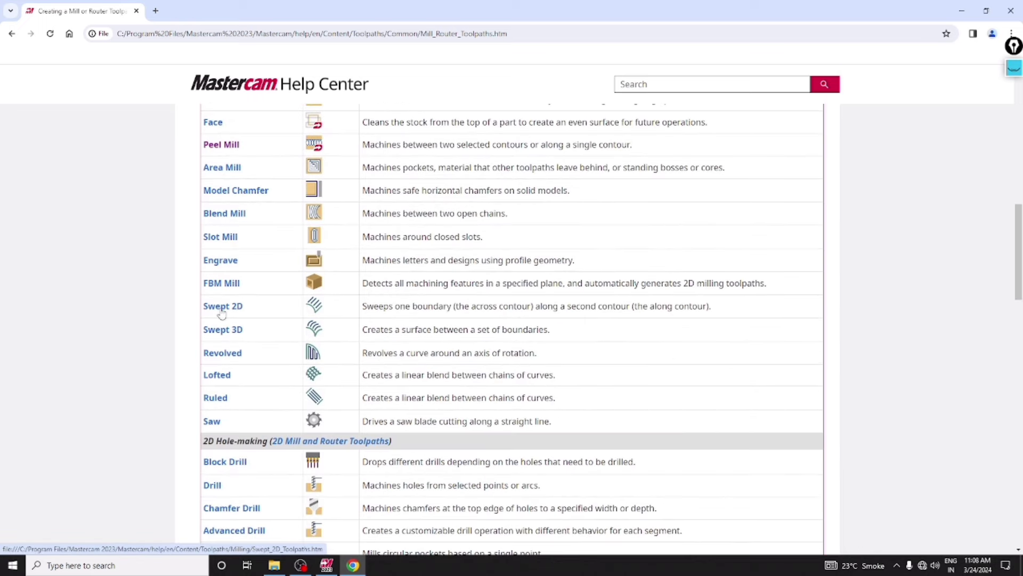
pyautogui.click(225, 238)
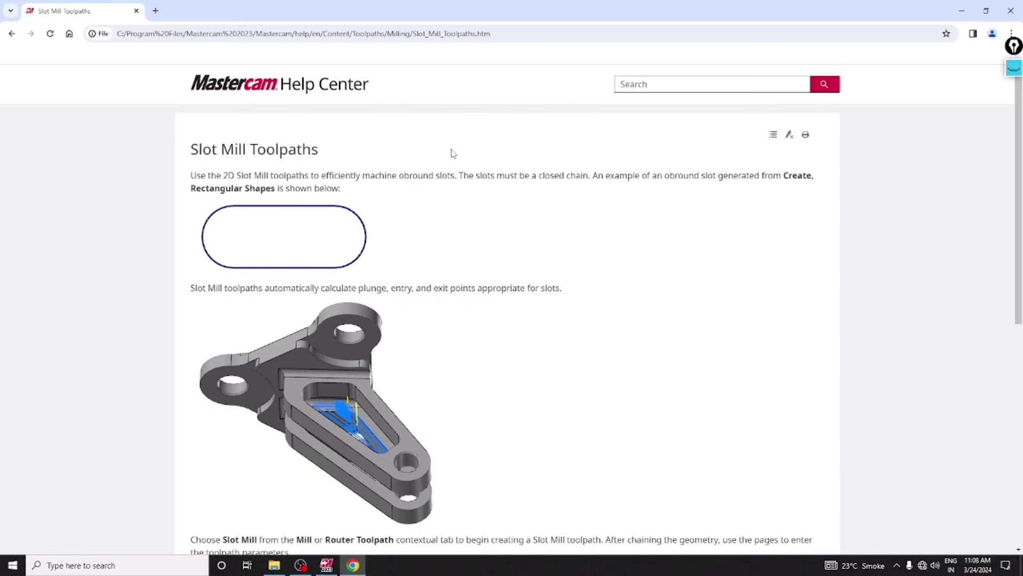
# Step: Read the Slot Mill Toolpaths topic, highlighting its introductory paragraph on obround slots and closed chains
pyautogui.moveTo(192, 175); pyautogui.dragTo(709, 169)
pyautogui.click(788, 163)
pyautogui.moveTo(788, 162); pyautogui.dragTo(811, 190)
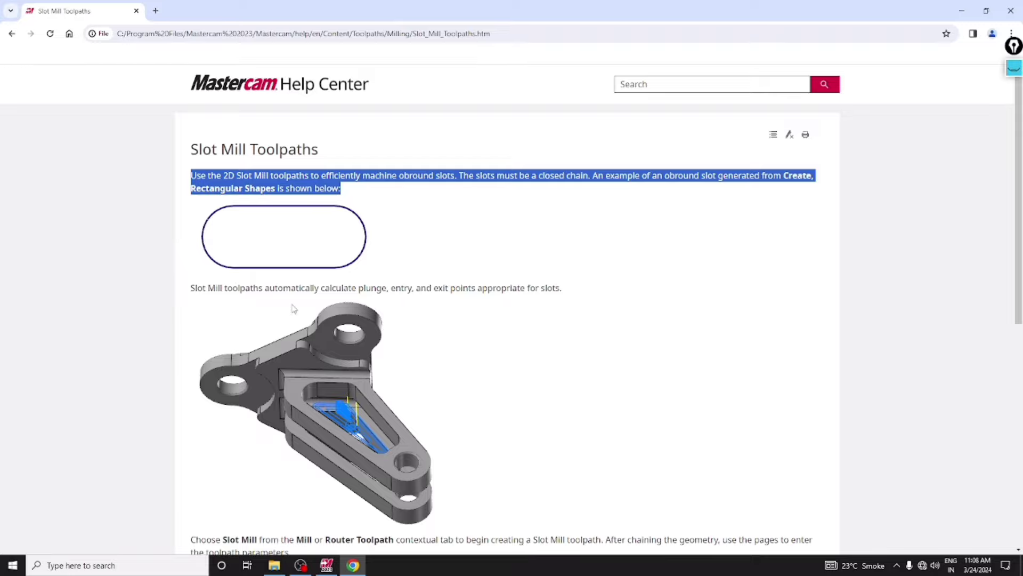
pyautogui.scroll(-4, 523, 341)
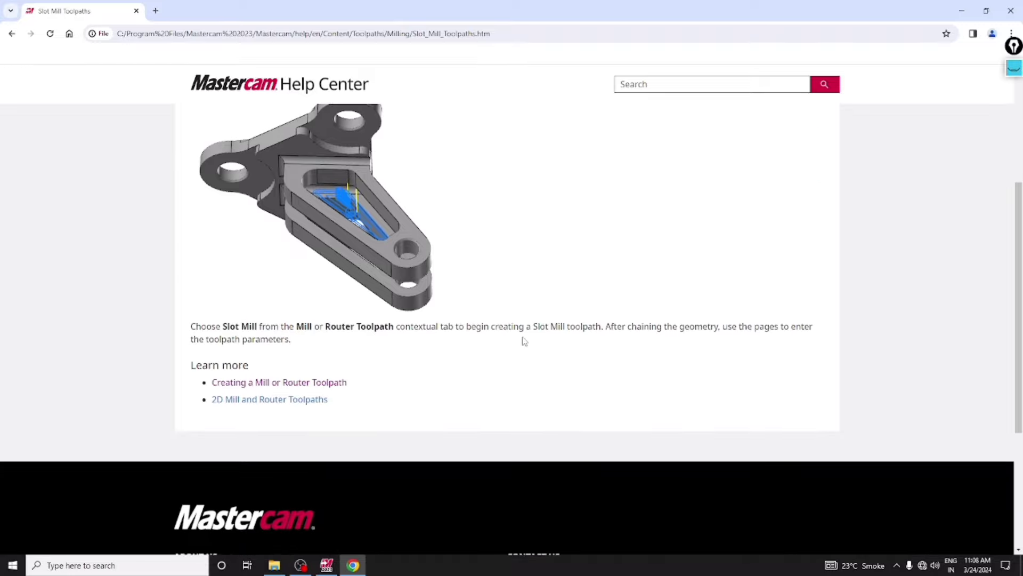
pyautogui.scroll(4, 523, 340)
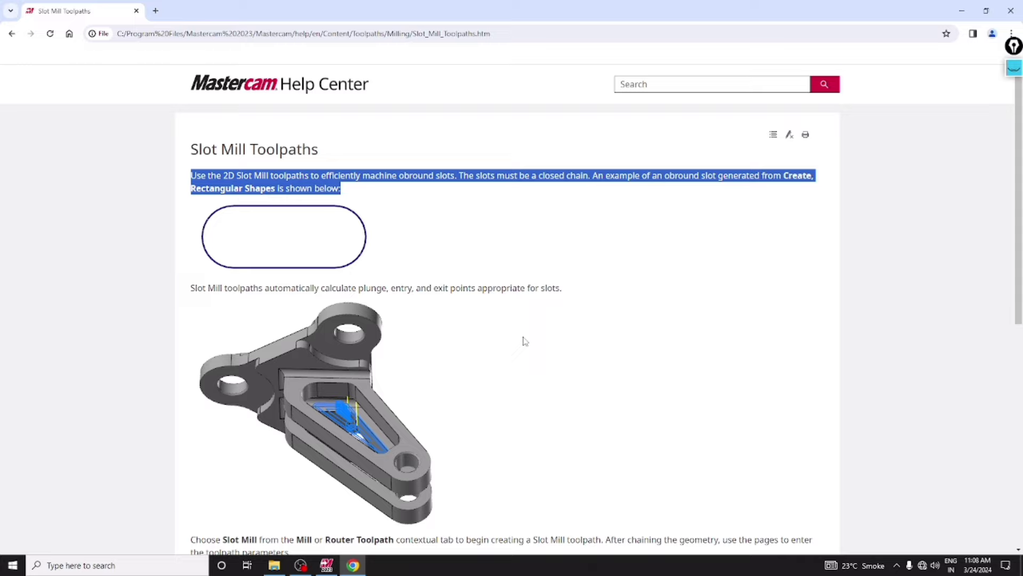
# Step: Switch to Mastercam and open the recent file slot milling.mcam
pyautogui.click(326, 566)
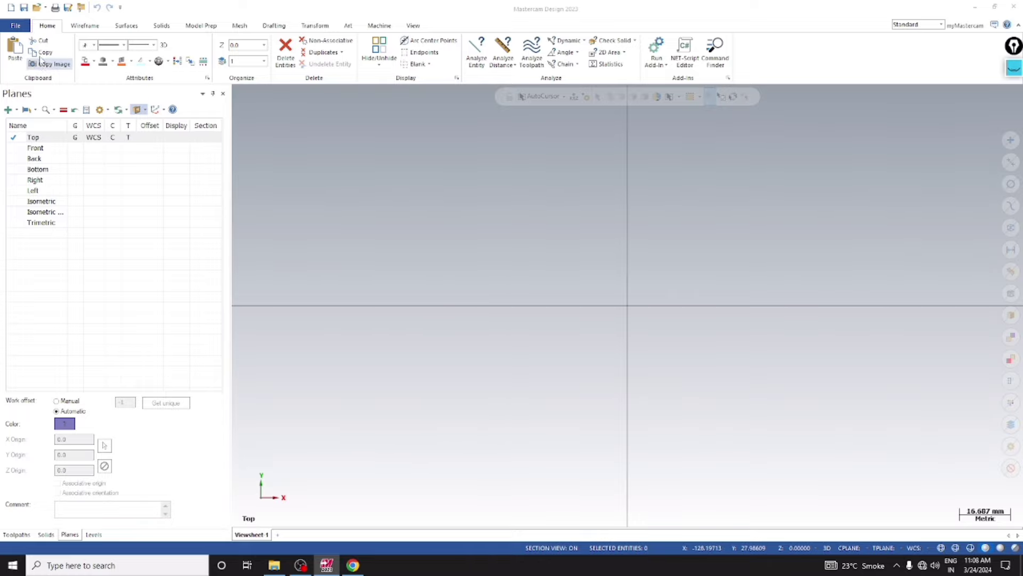
pyautogui.click(17, 26)
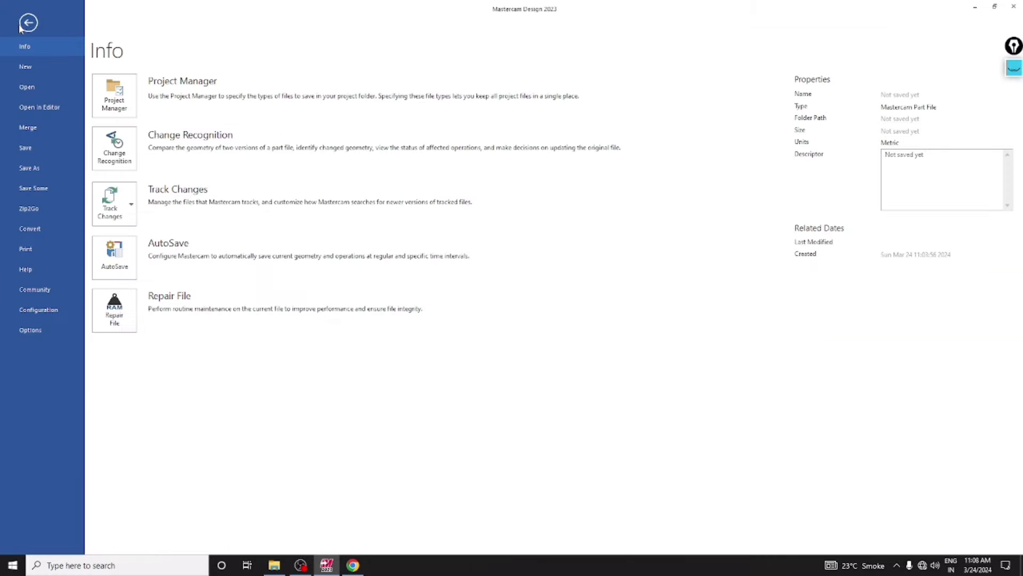
pyautogui.click(54, 87)
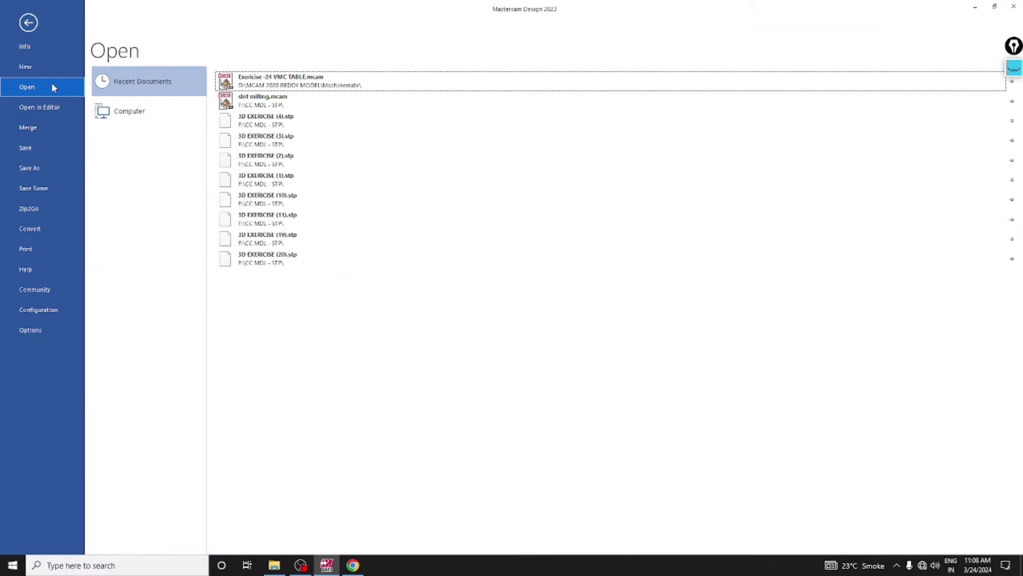
pyautogui.moveTo(347, 83)
pyautogui.moveTo(307, 103)
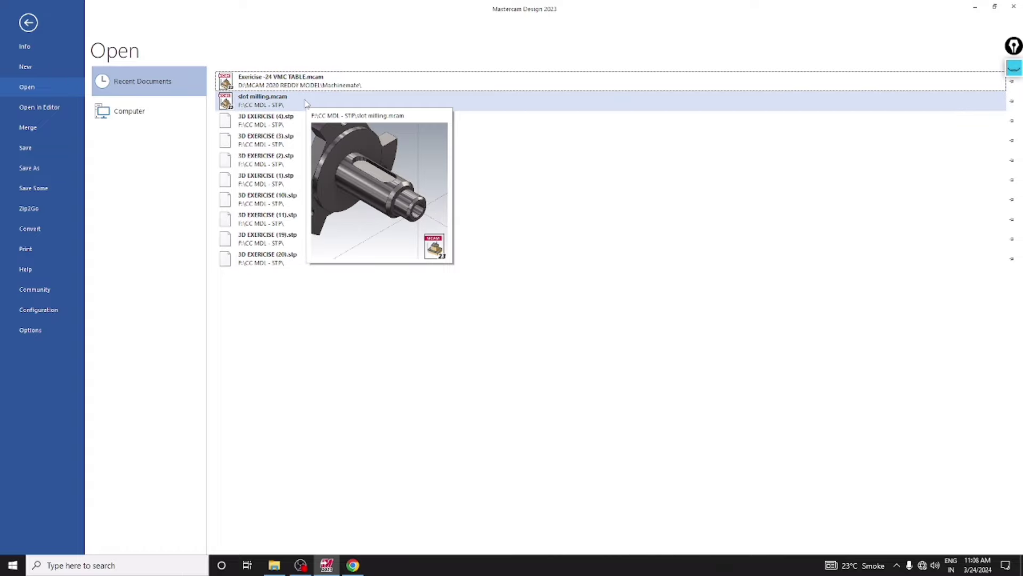
pyautogui.click(307, 103)
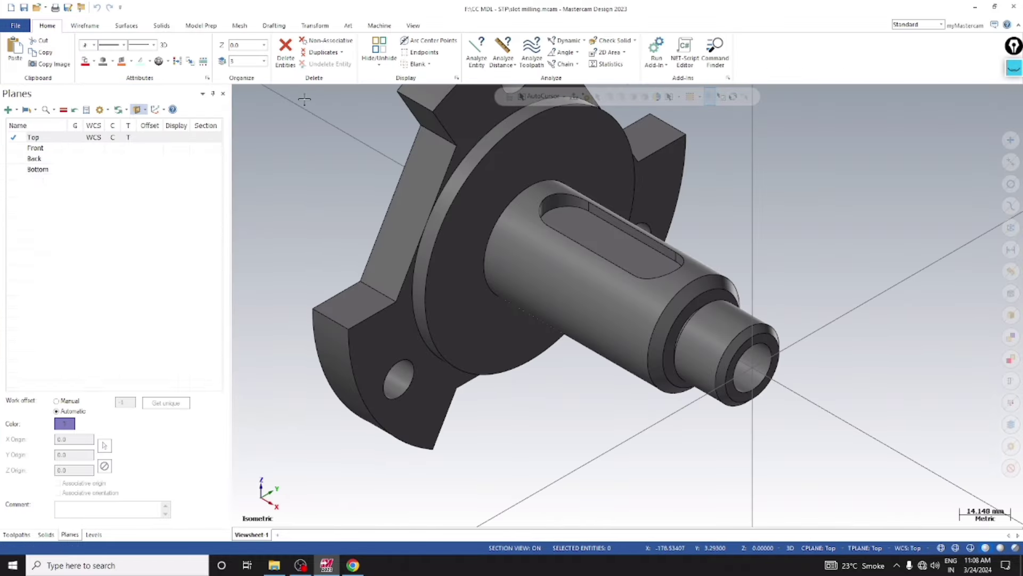
# Step: Display the shaft with Material appearance, inspect it from all sides and restore the isometric view
pyautogui.click(413, 26)
pyautogui.click(316, 52)
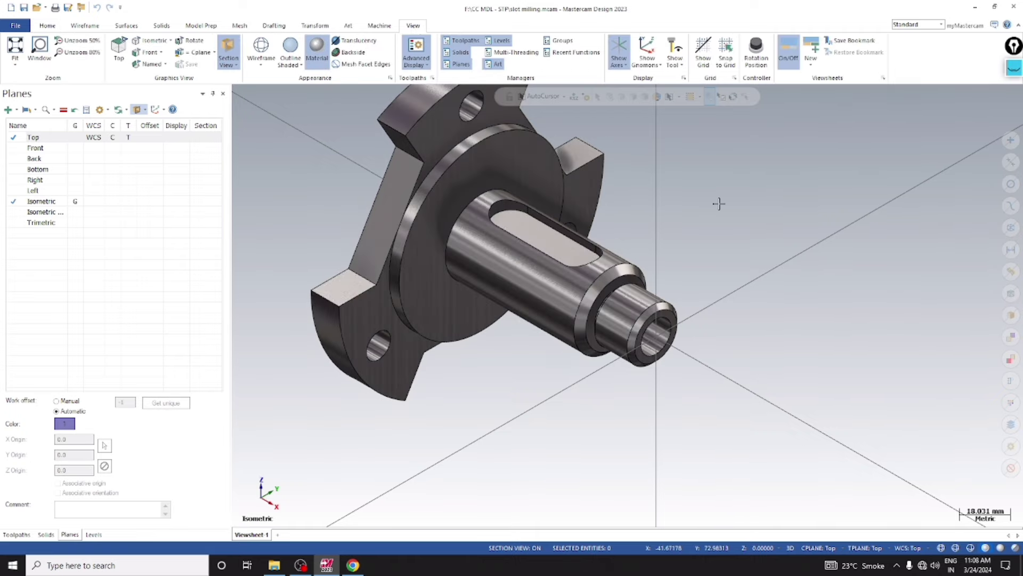
pyautogui.scroll(-2, 741, 311)
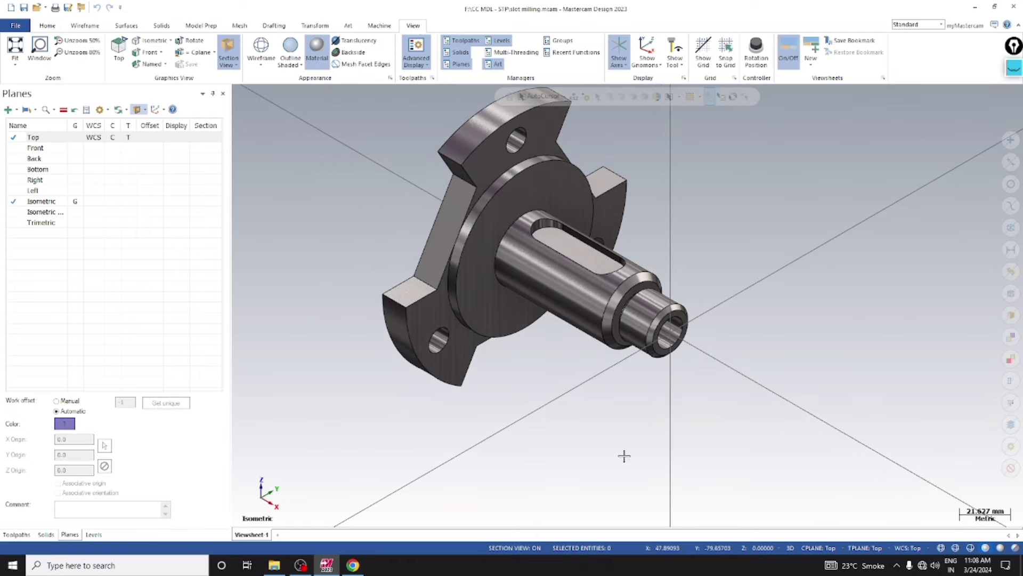
pyautogui.moveTo(668, 422); pyautogui.dragTo(374, 332, button='middle')
pyautogui.moveTo(485, 344); pyautogui.dragTo(732, 203, button='middle')
pyautogui.rightClick(733, 203)
pyautogui.click(759, 294)
pyautogui.scroll(-2, 290, 252)
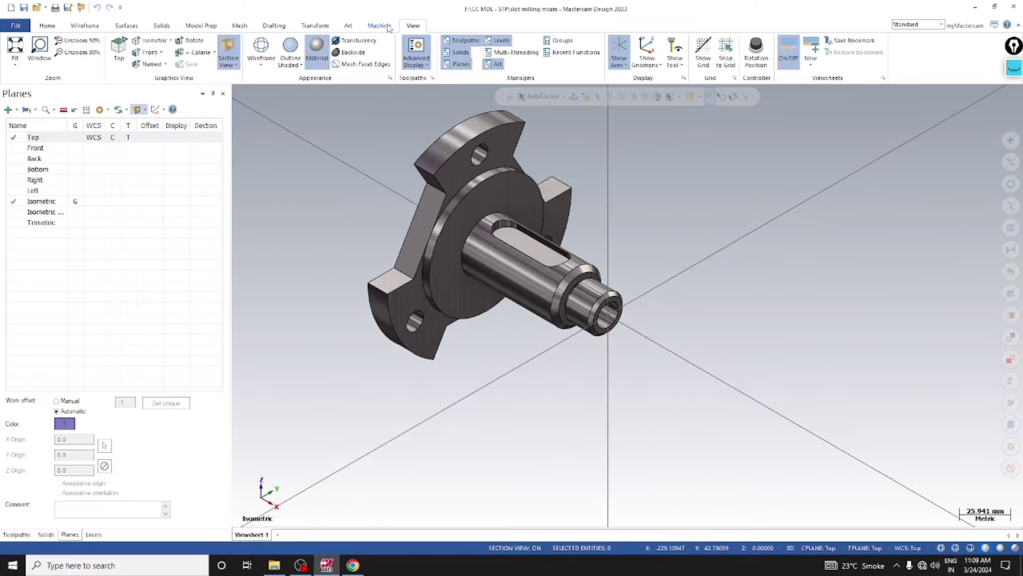
# Step: Measure the slot's overall length between its two end arcs in the top view with Analyze Distance
pyautogui.click(366, 39)
pyautogui.click(83, 26)
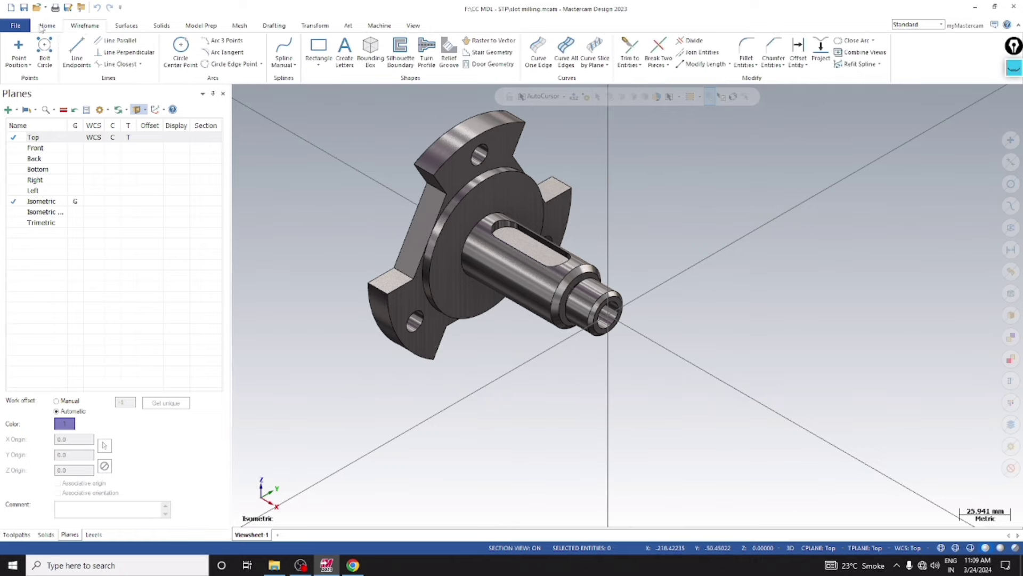
pyautogui.click(46, 26)
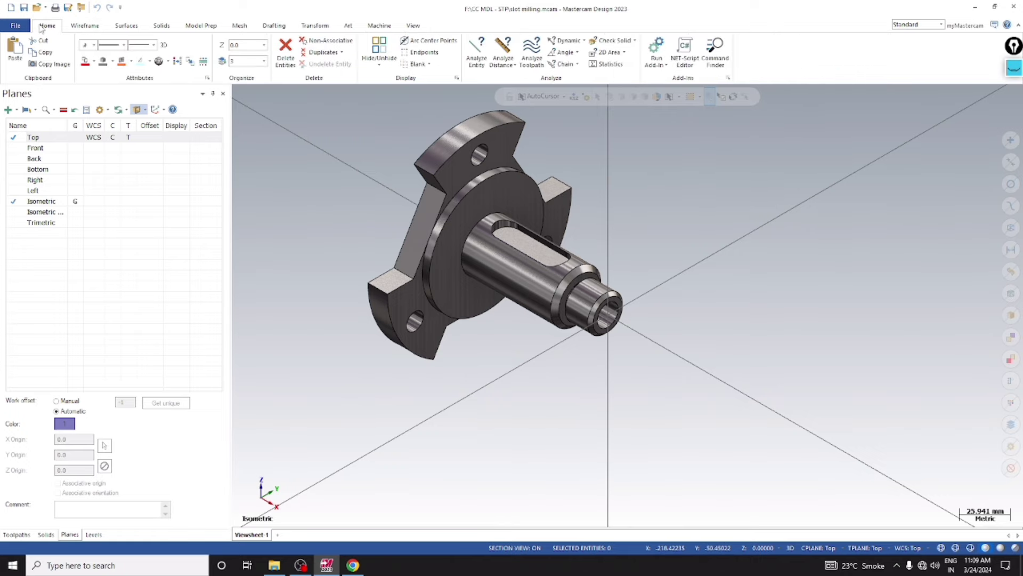
pyautogui.click(516, 66)
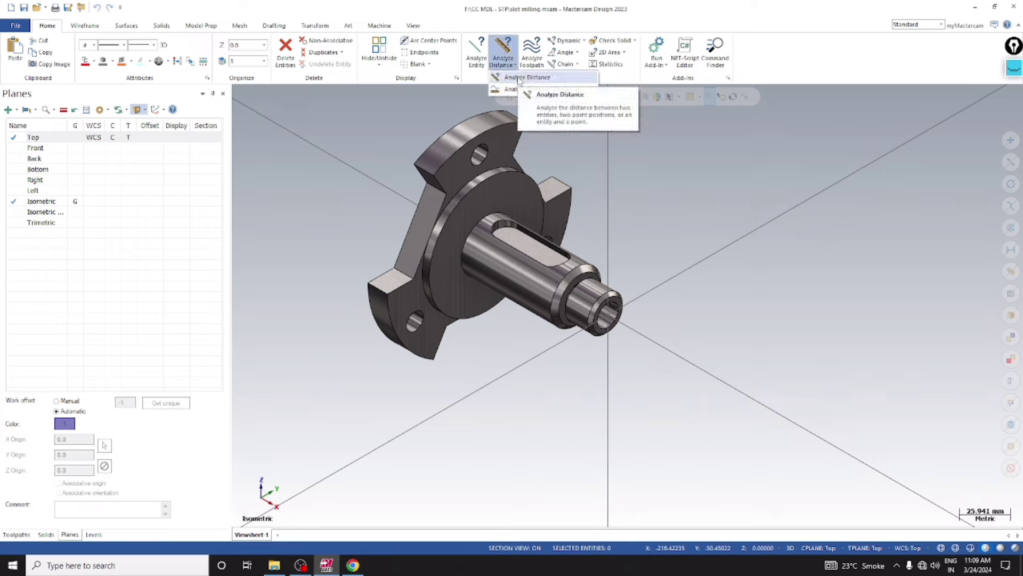
pyautogui.click(520, 78)
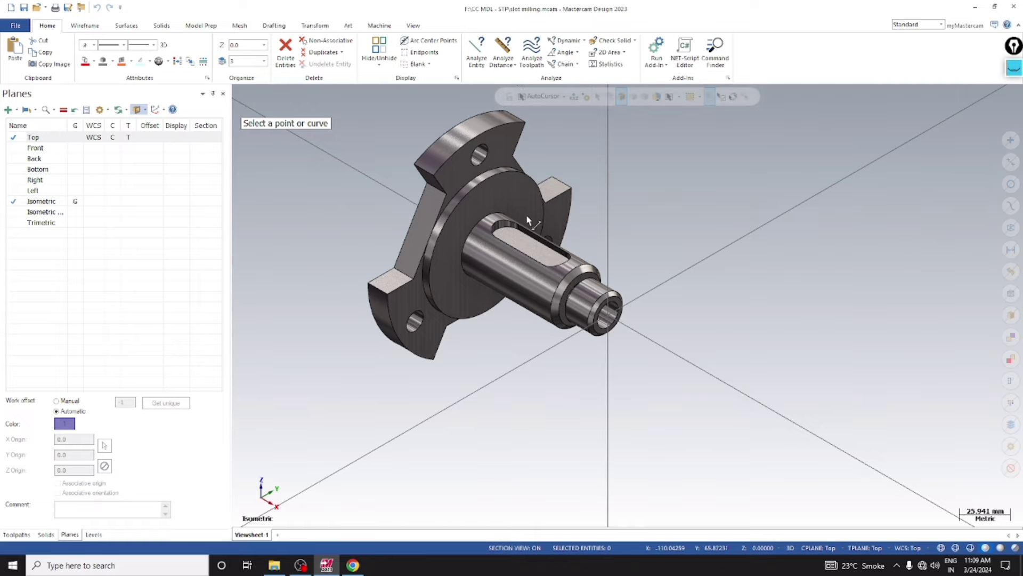
pyautogui.rightClick(756, 234)
pyautogui.click(779, 294)
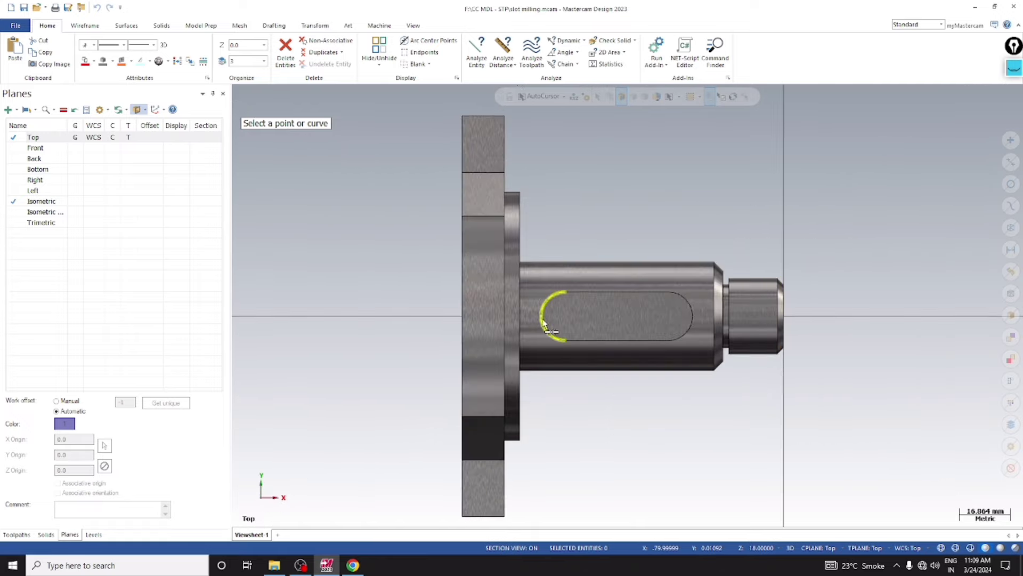
pyautogui.click(542, 320)
pyautogui.click(697, 319)
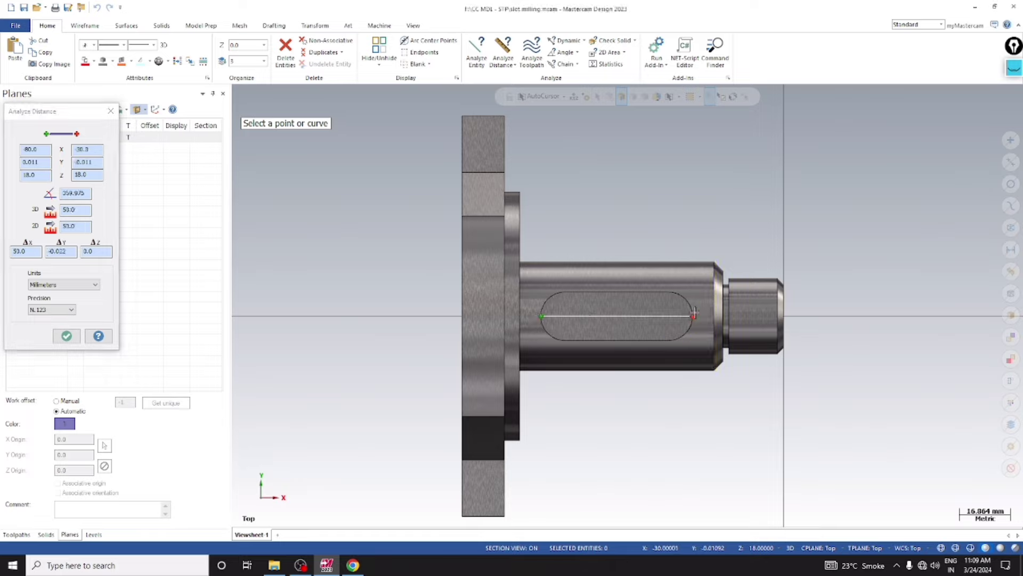
pyautogui.moveTo(88, 228)
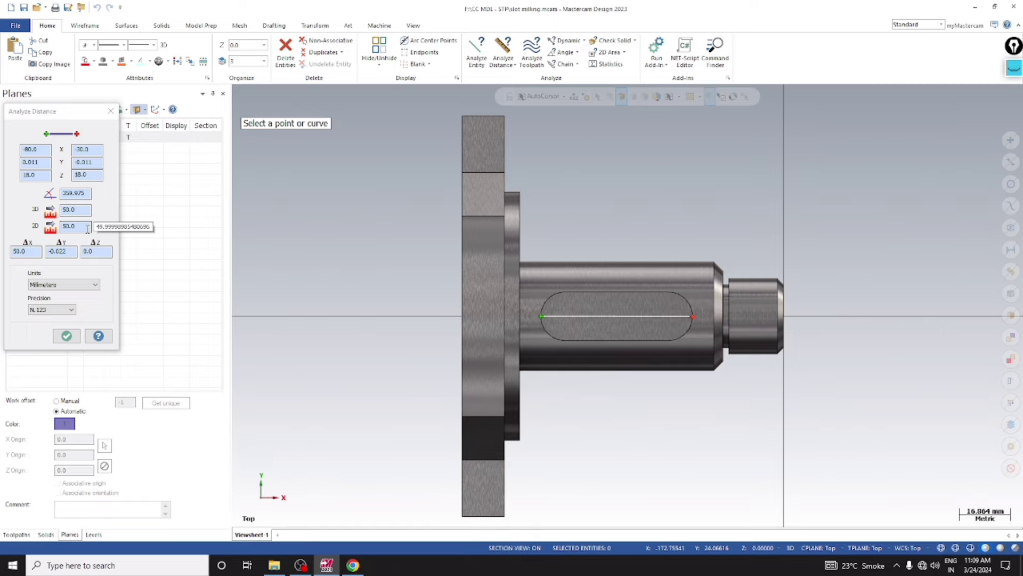
pyautogui.press('Escape')
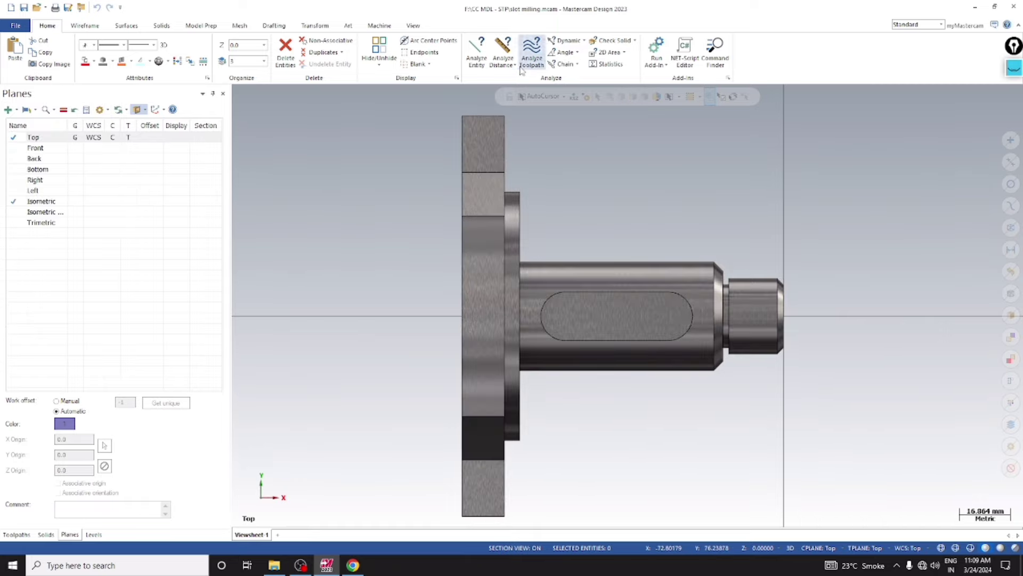
# Step: Measure the slot's width between its two straight edges in the top view with Analyze Distance
pyautogui.click(503, 53)
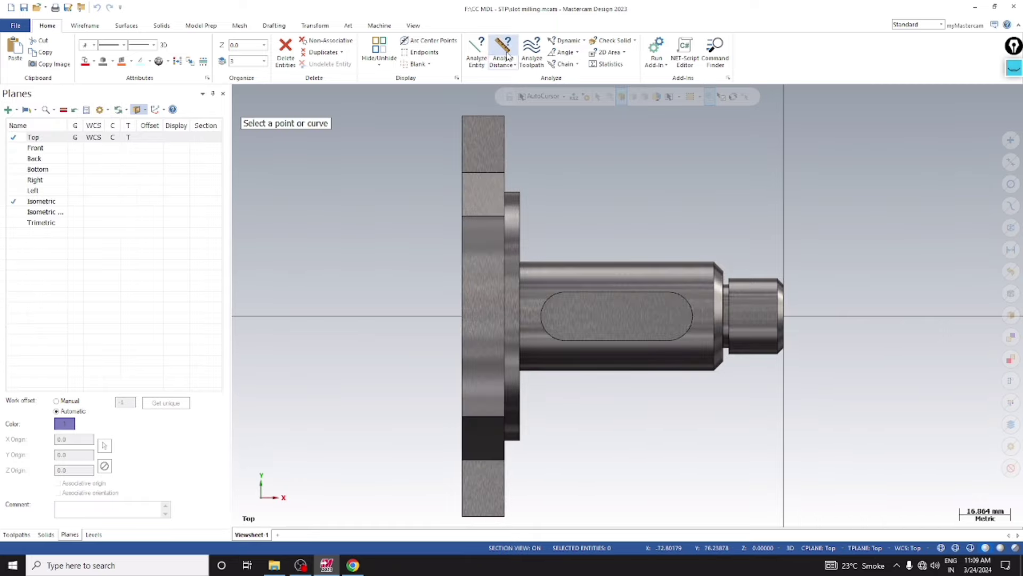
pyautogui.click(670, 295)
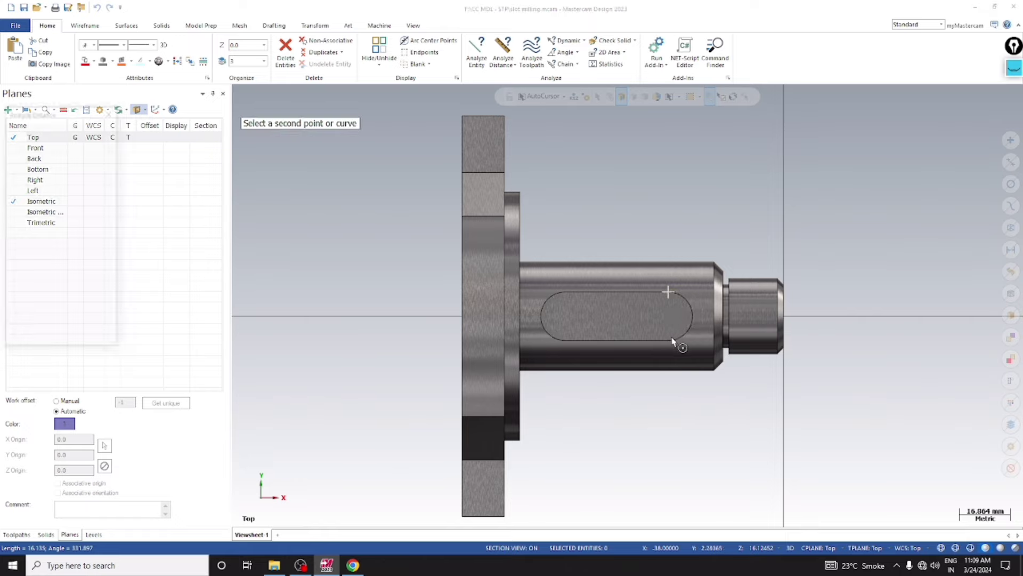
pyautogui.click(669, 342)
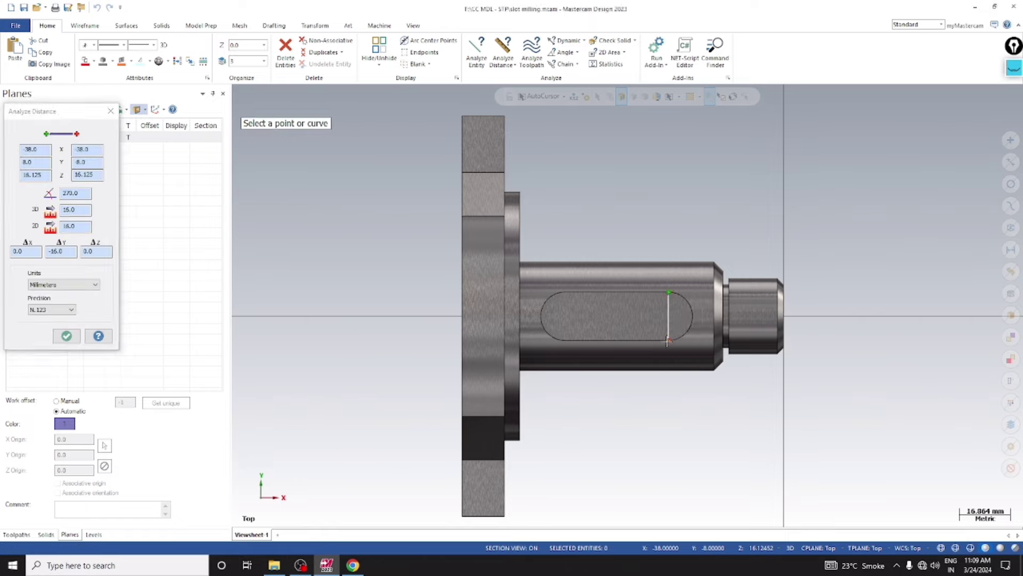
pyautogui.doubleClick(69, 226)
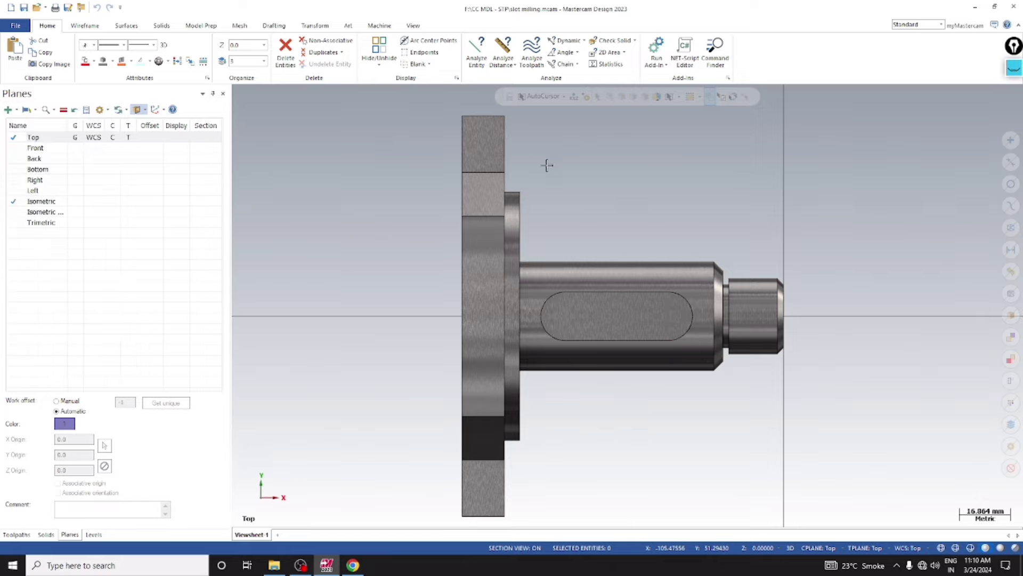
# Step: Name the active level 3 "slot milling"
pyautogui.rightClick(628, 170)
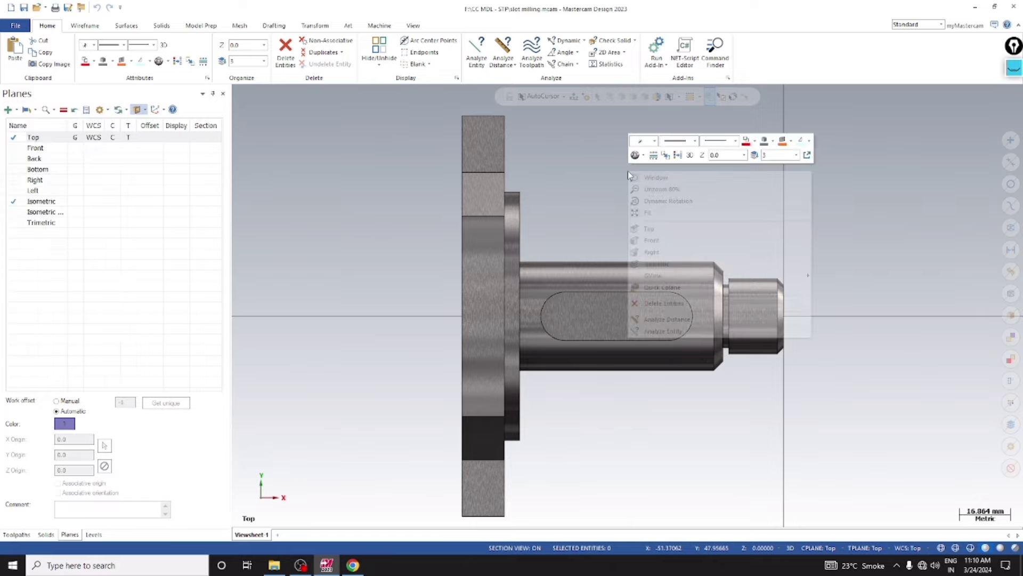
pyautogui.click(653, 263)
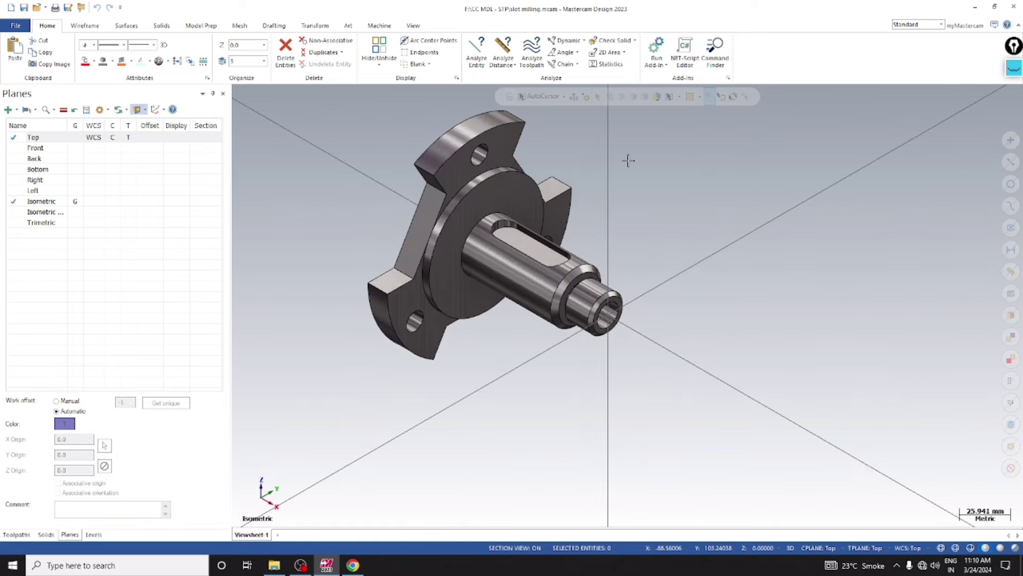
pyautogui.rightClick(693, 197)
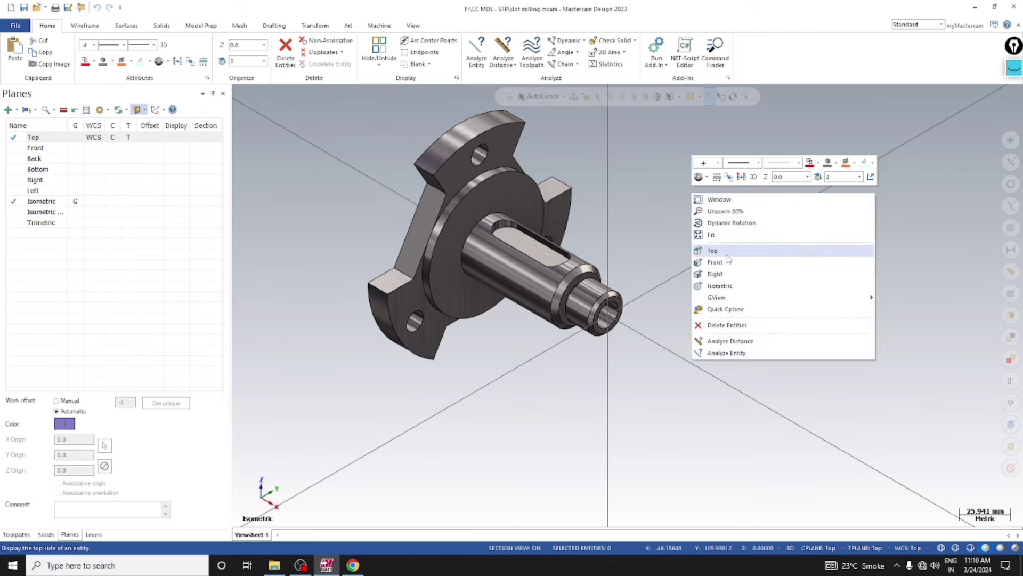
pyautogui.click(726, 251)
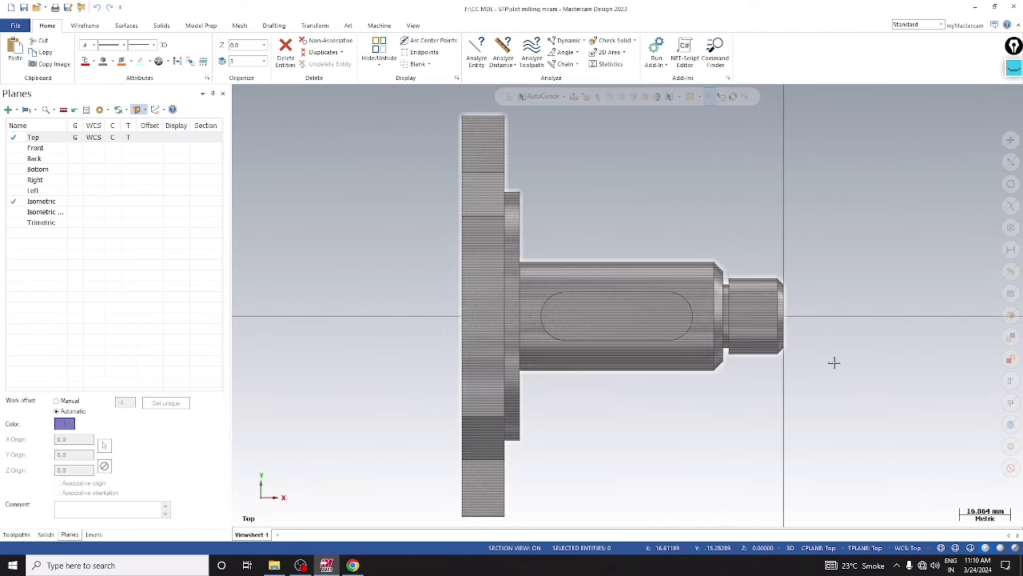
pyautogui.scroll(3, 834, 361)
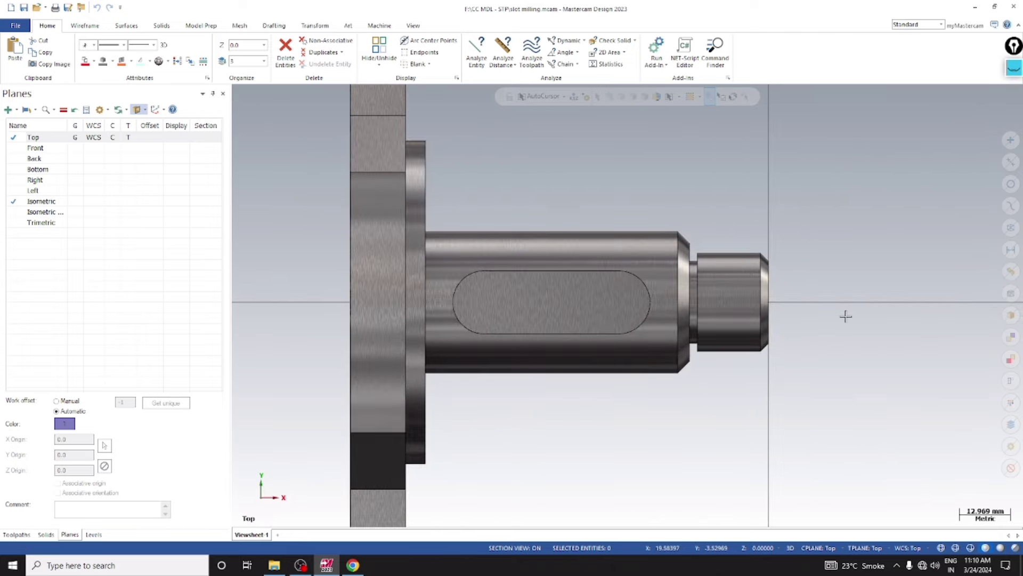
pyautogui.click(101, 536)
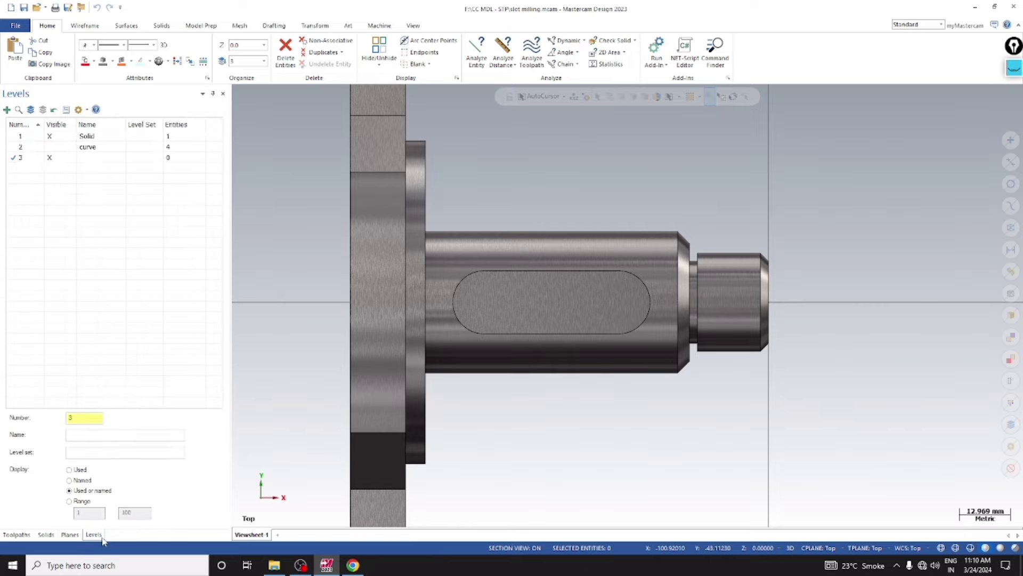
pyautogui.click(98, 158)
pyautogui.press('Return')
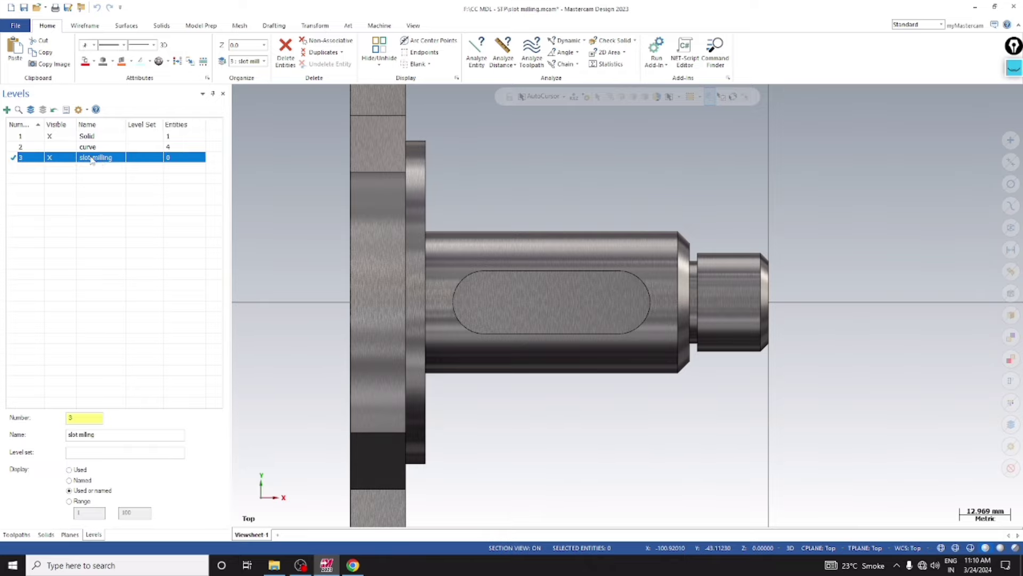
# Step: Restore the isometric view and switch the construction mode from 3D to 2D
pyautogui.scroll(2, 494, 178)
pyautogui.scroll(-1, 549, 156)
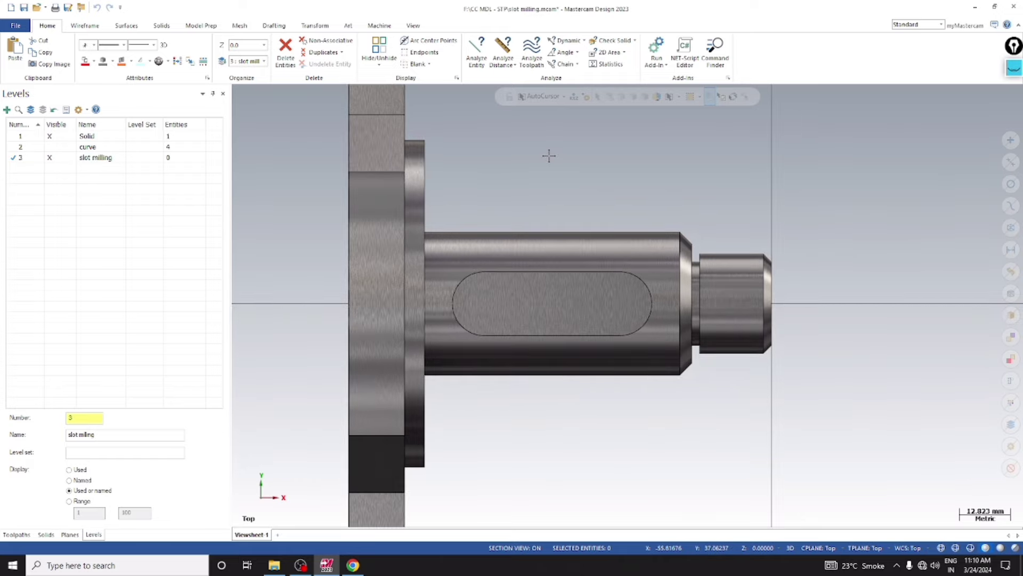
pyautogui.rightClick(549, 156)
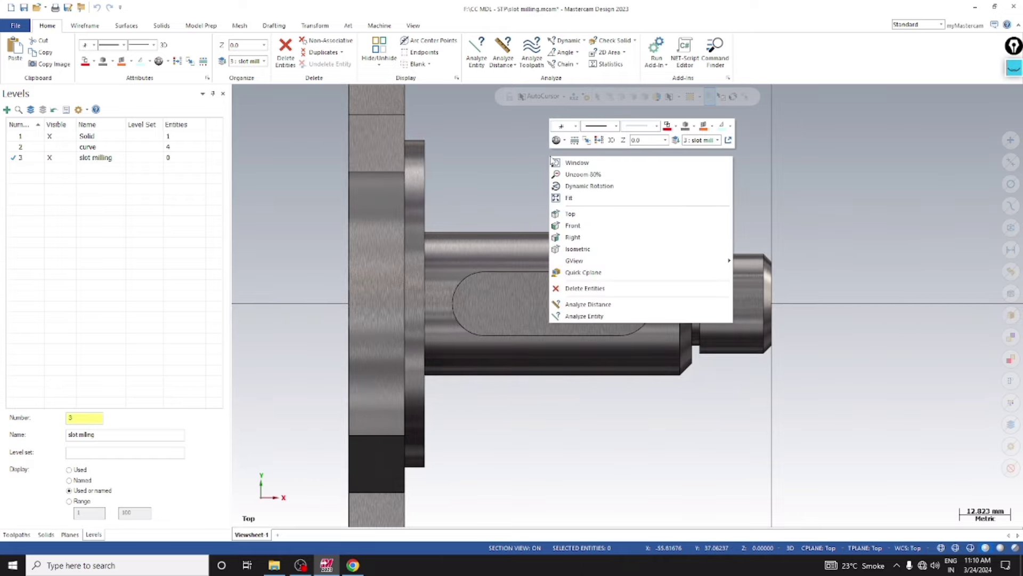
pyautogui.click(586, 249)
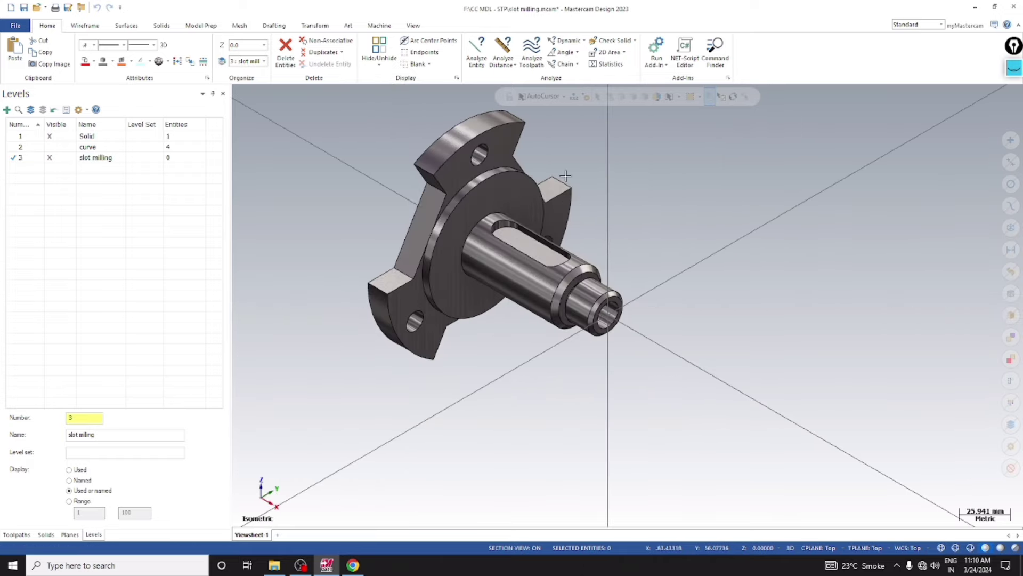
pyautogui.click(790, 548)
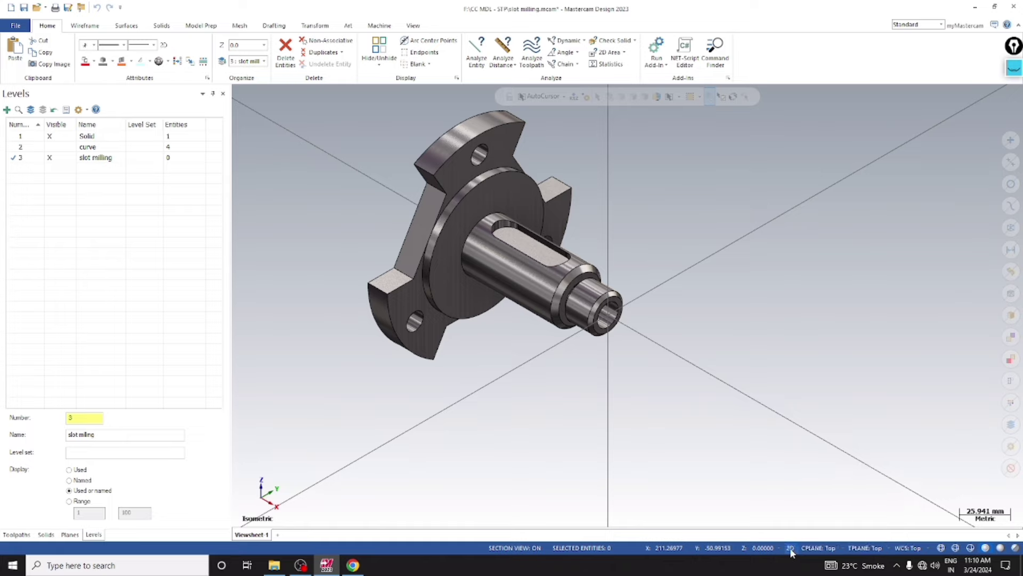
# Step: Create curves along the slot's complete tangent edge loop with Curve One Edge and turn off shading to check them
pyautogui.click(86, 25)
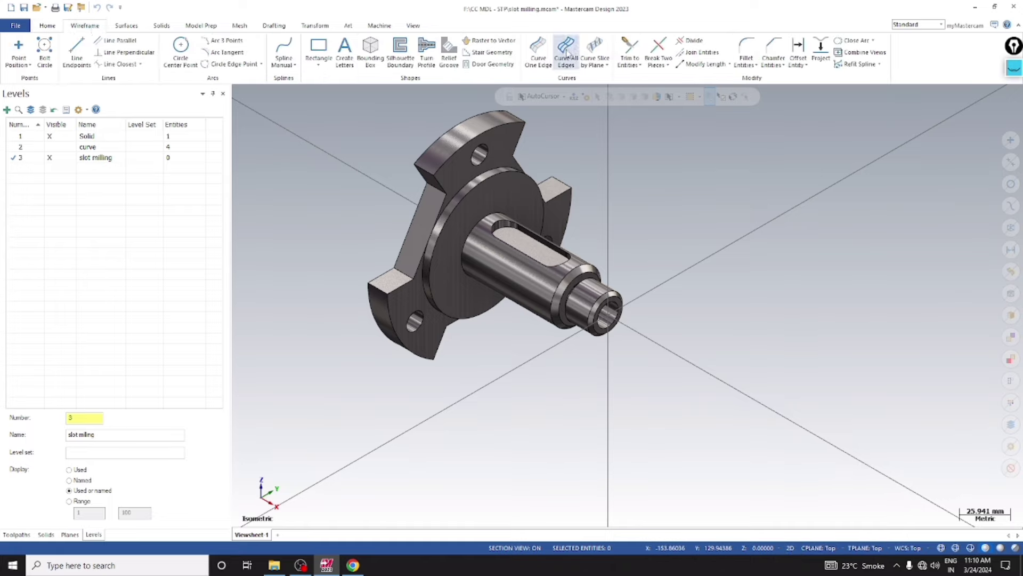
pyautogui.click(534, 58)
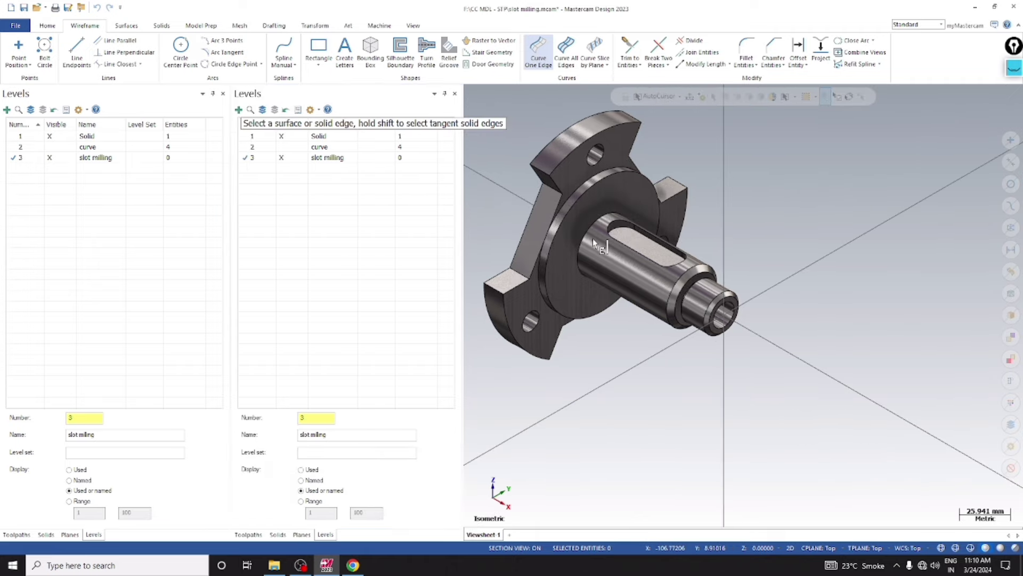
pyautogui.click(629, 236)
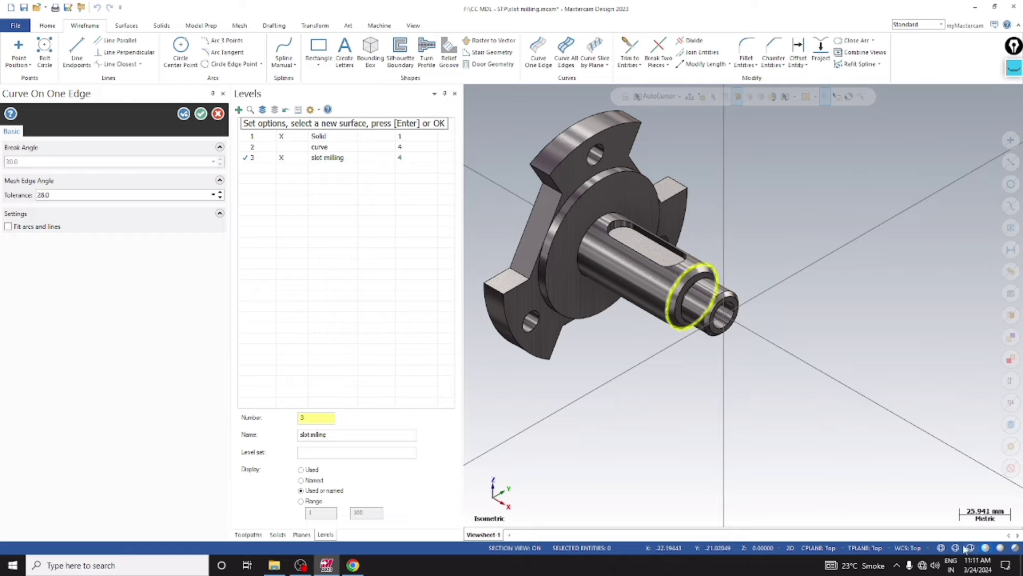
pyautogui.hotkey('alt', 's')
pyautogui.moveTo(934, 441); pyautogui.dragTo(829, 290, button='middle')
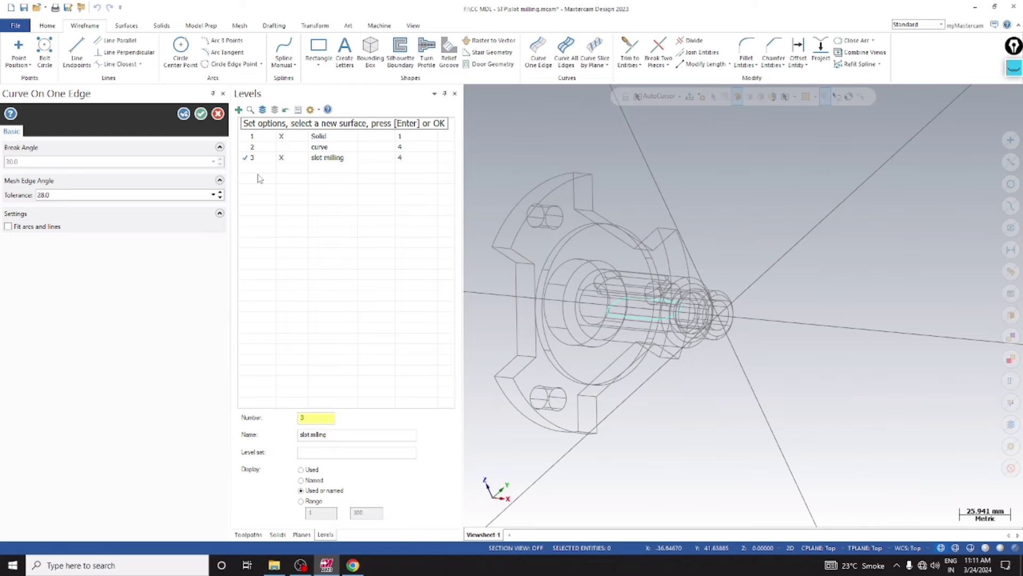
pyautogui.click(200, 114)
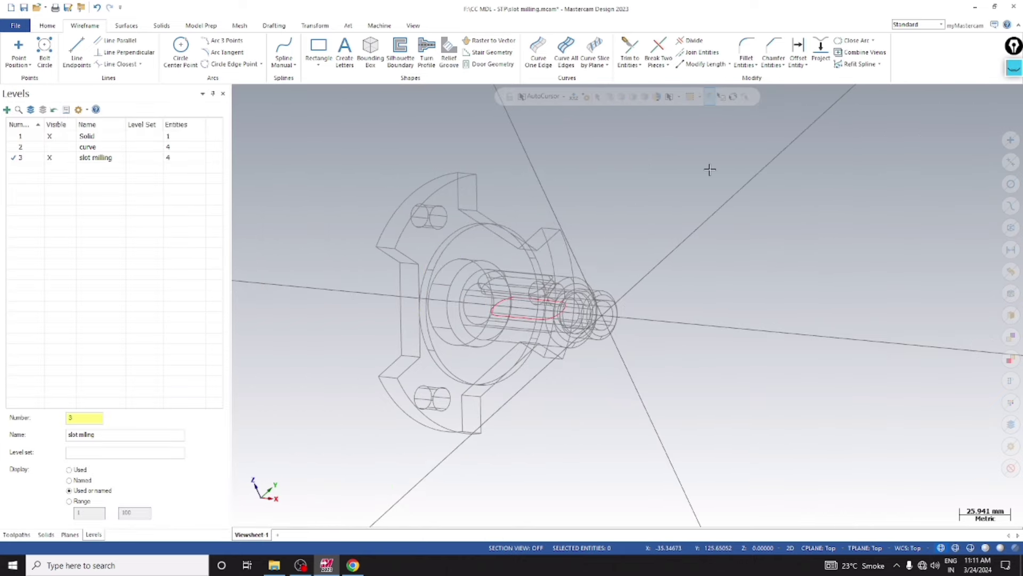
# Step: Hide the Solid level and examine the extracted slot outline in the isometric and top views
pyautogui.rightClick(690, 188)
pyautogui.click(709, 282)
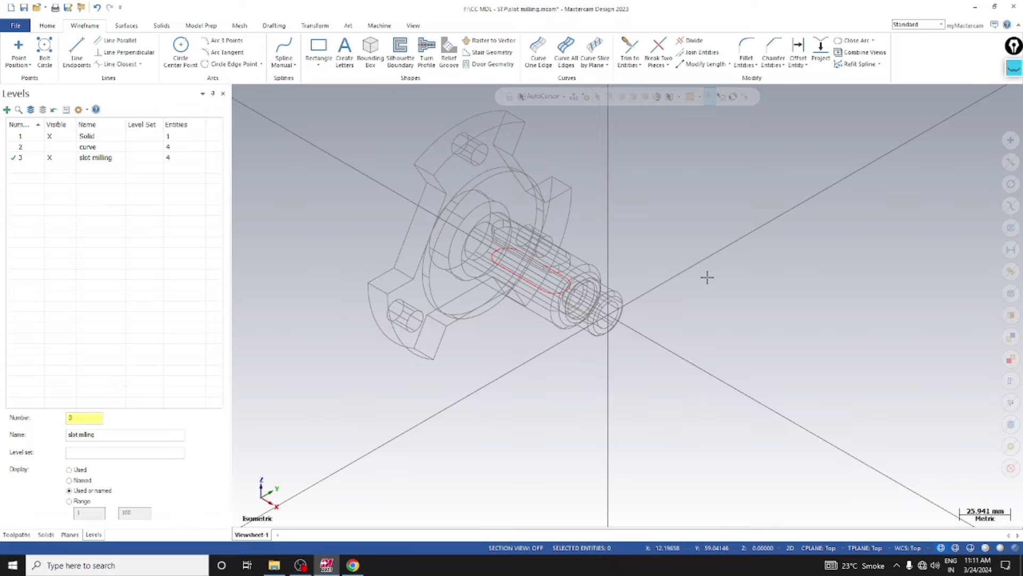
pyautogui.click(50, 137)
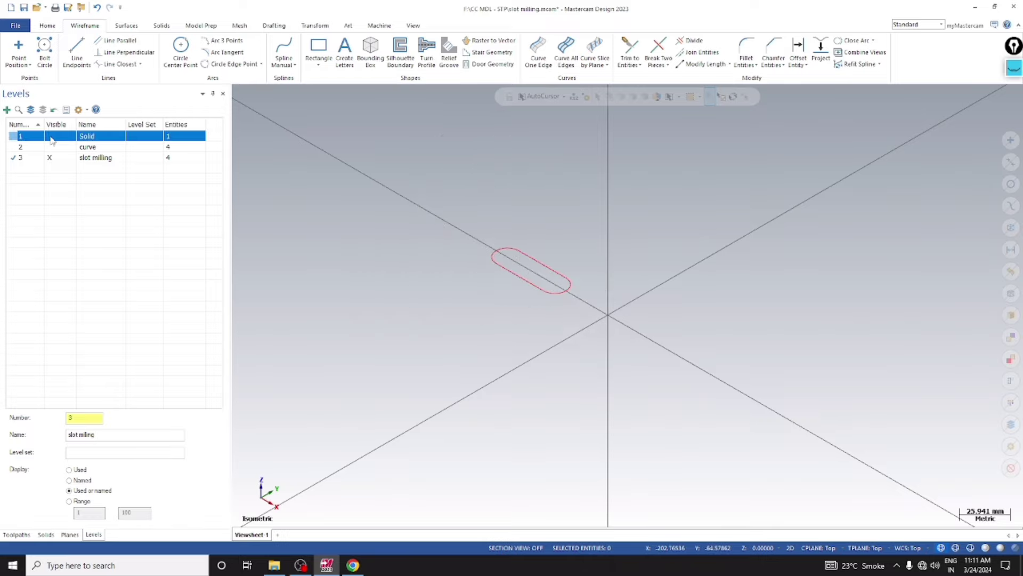
pyautogui.rightClick(464, 184)
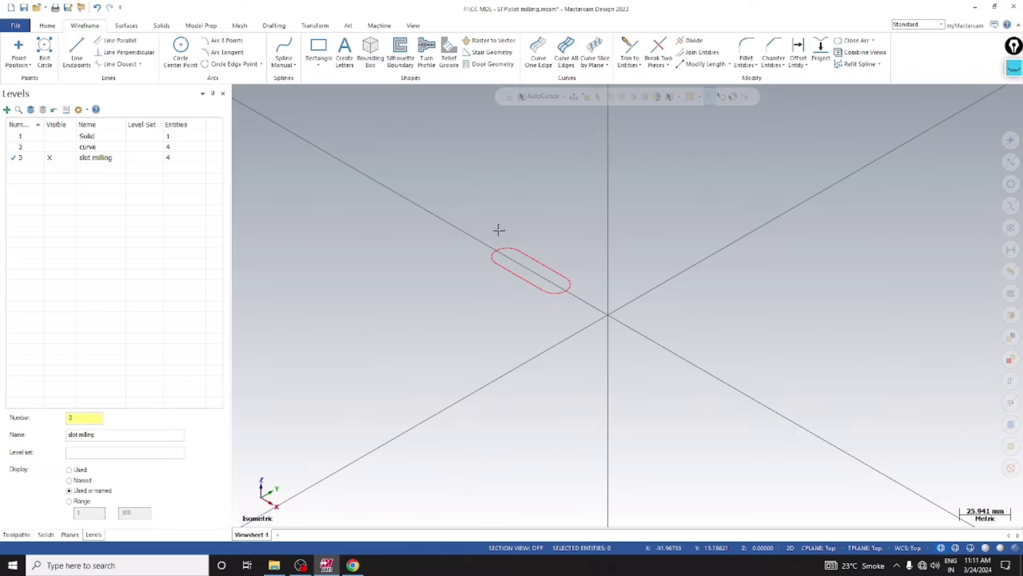
pyautogui.scroll(1, 497, 228)
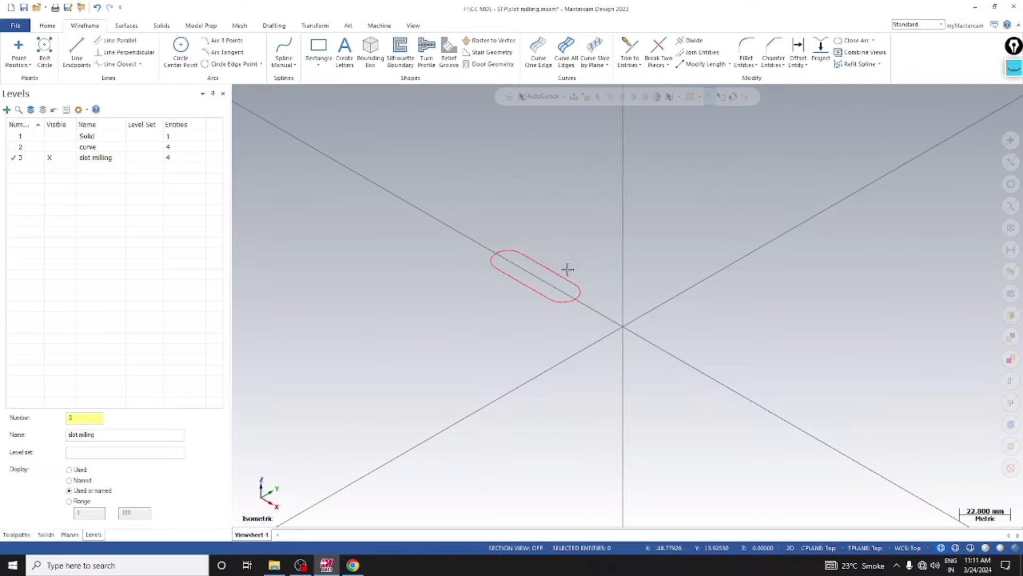
pyautogui.rightClick(472, 213)
pyautogui.click(492, 266)
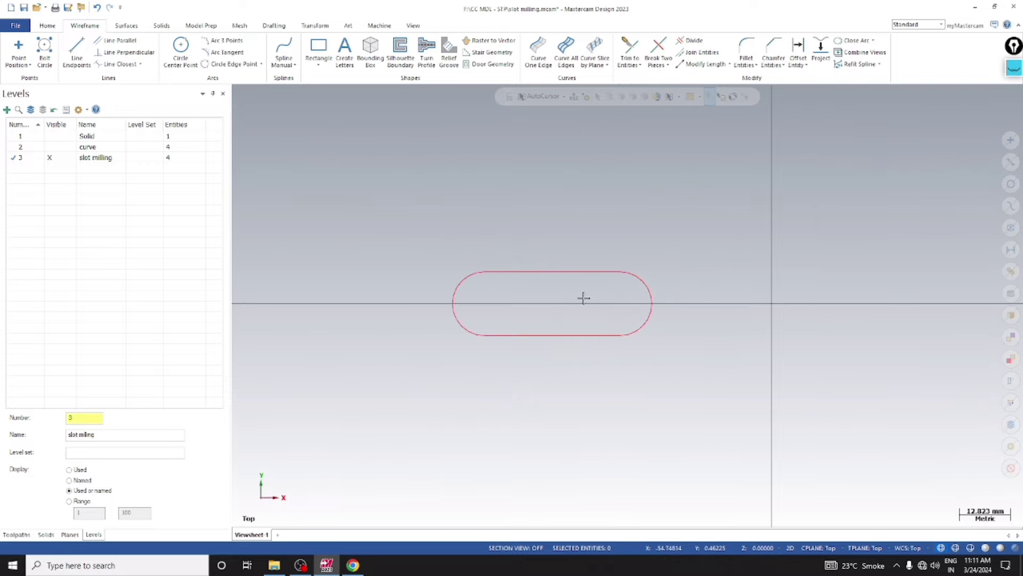
pyautogui.rightClick(418, 220)
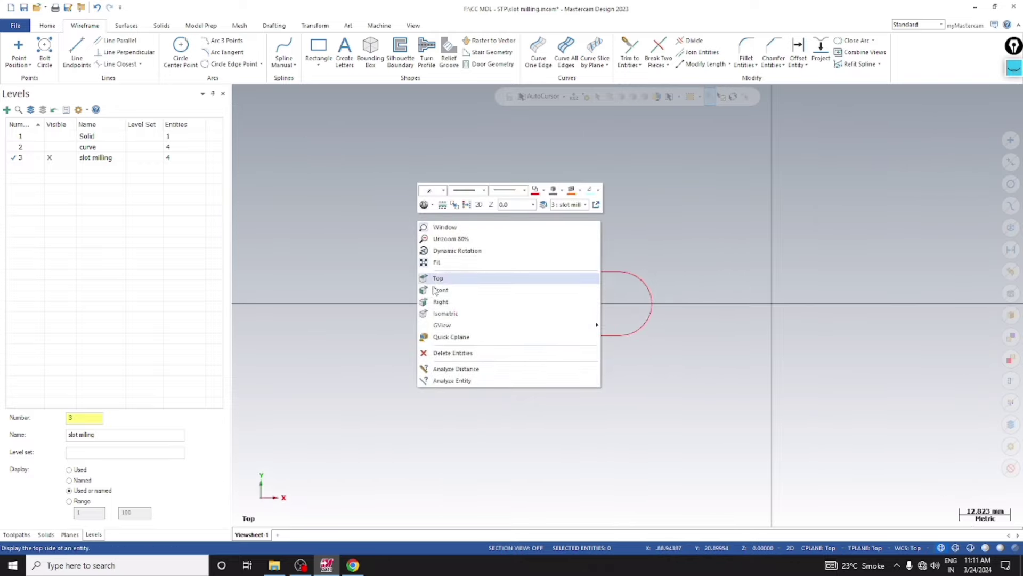
pyautogui.click(717, 220)
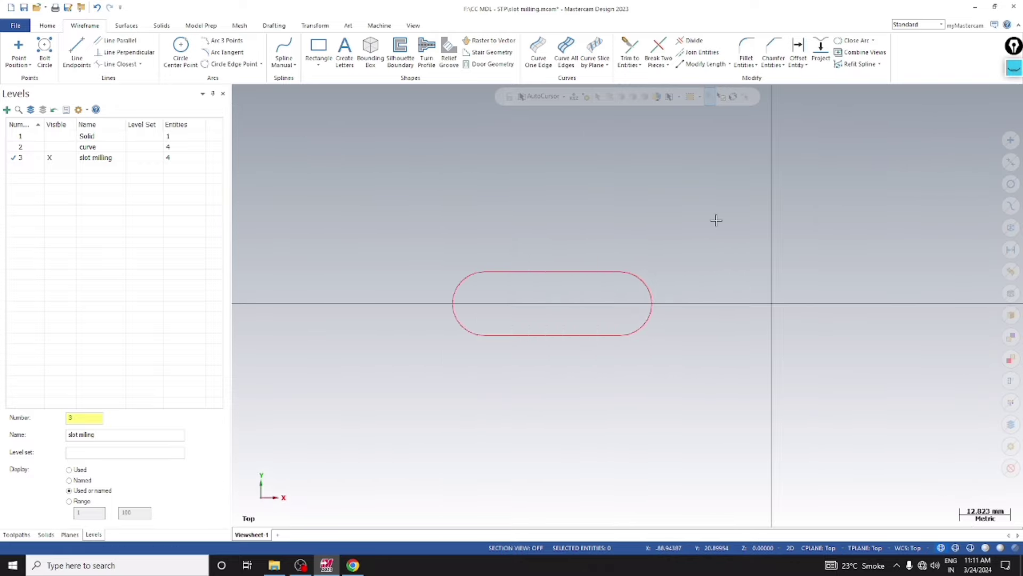
pyautogui.click(270, 26)
pyautogui.click(20, 51)
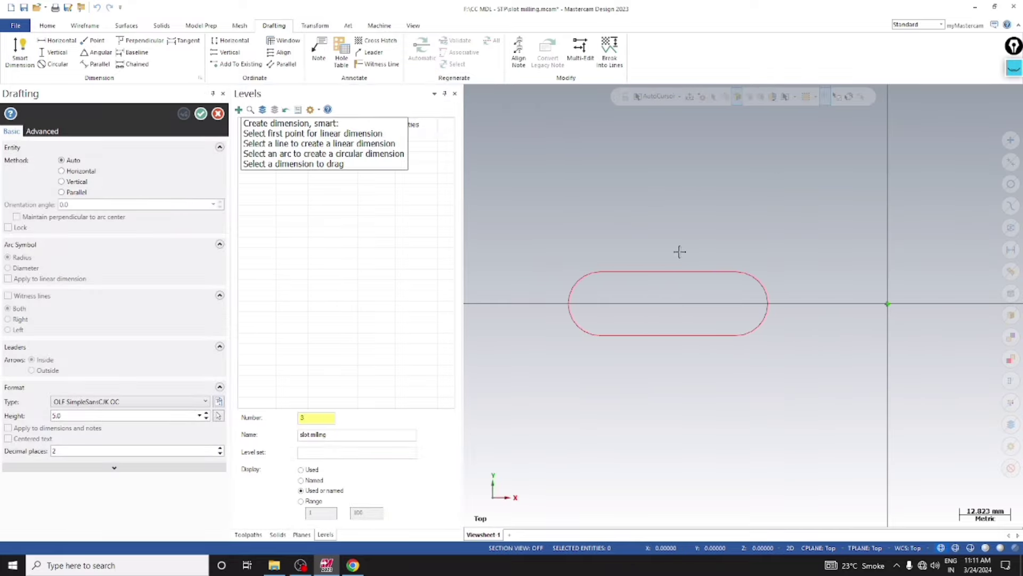
pyautogui.press('Escape')
# Step: Display the plane gnomon at the origin
pyautogui.click(47, 26)
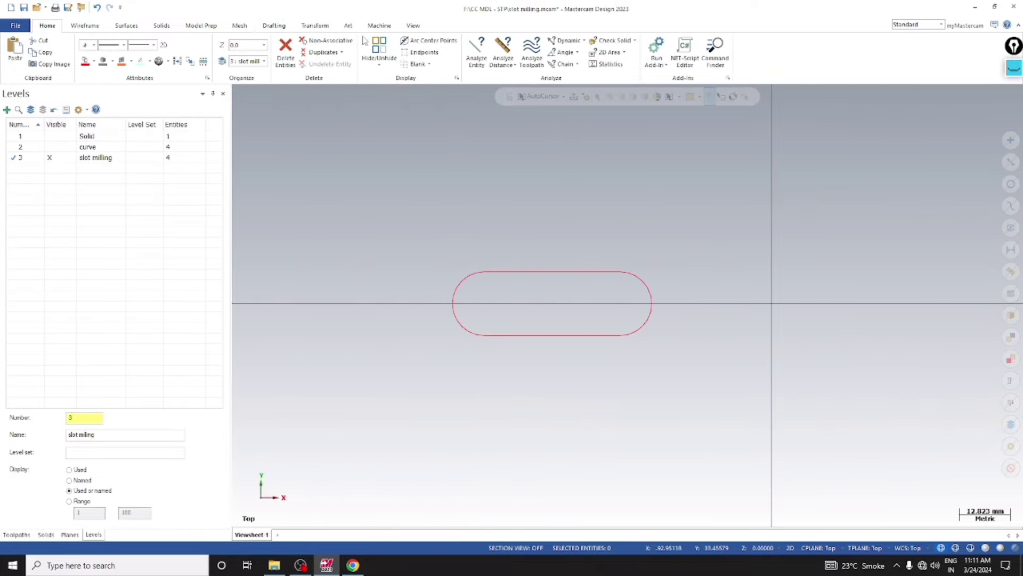
pyautogui.click(379, 25)
pyautogui.click(413, 26)
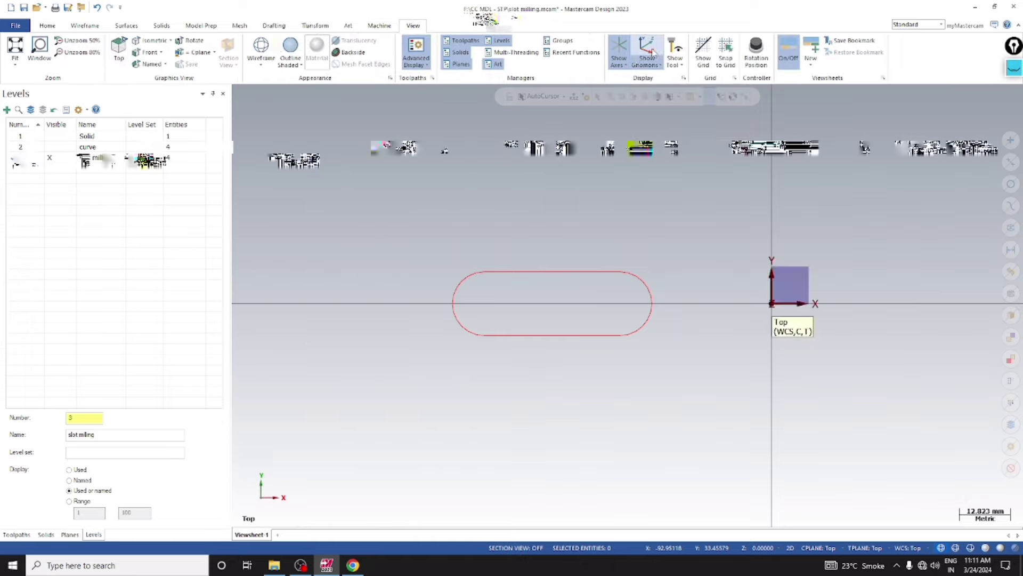
# Step: Return to the isometric view and show the Solid level again with the shaft shaded
pyautogui.rightClick(717, 213)
pyautogui.click(741, 306)
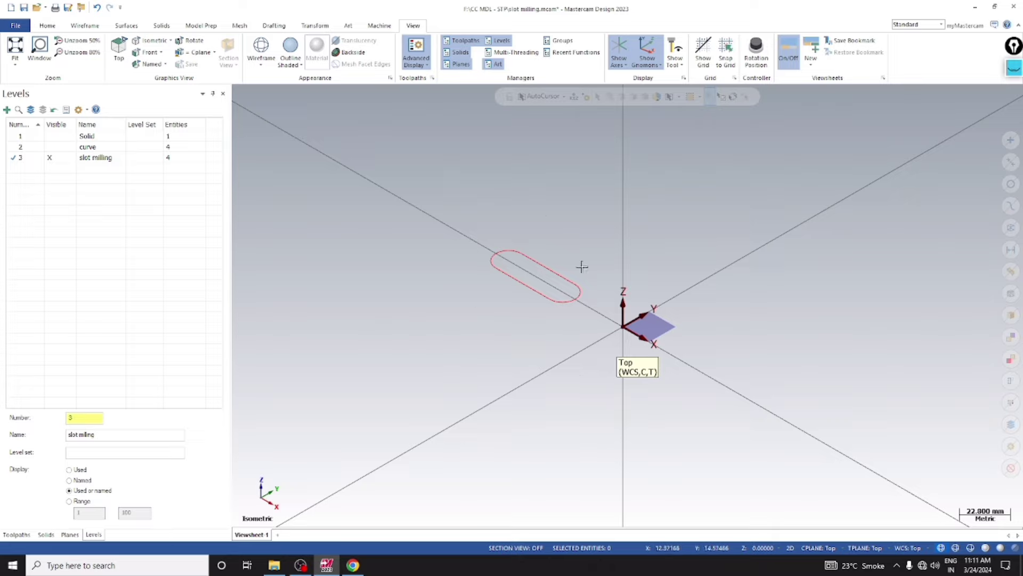
pyautogui.click(60, 141)
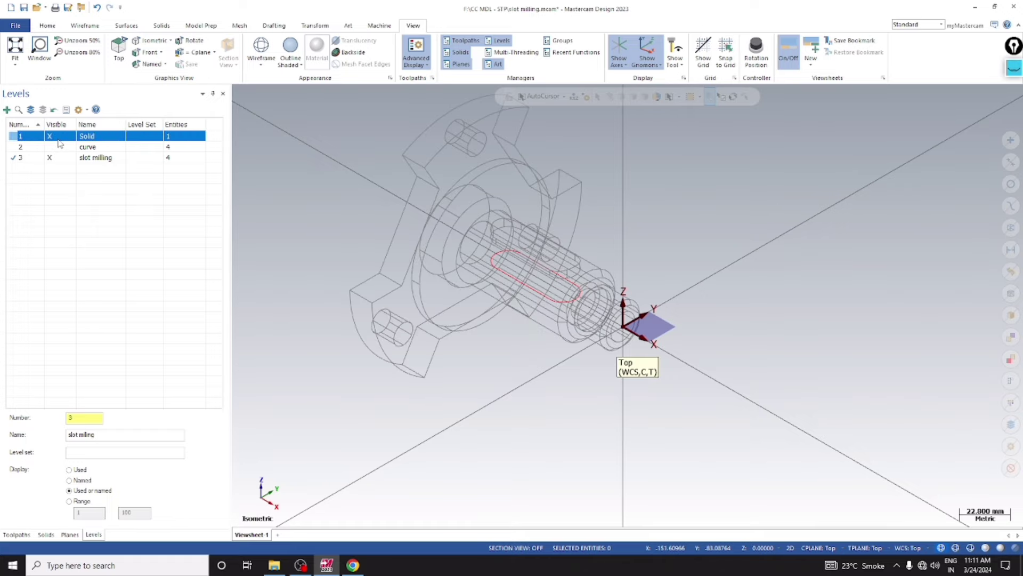
pyautogui.click(985, 548)
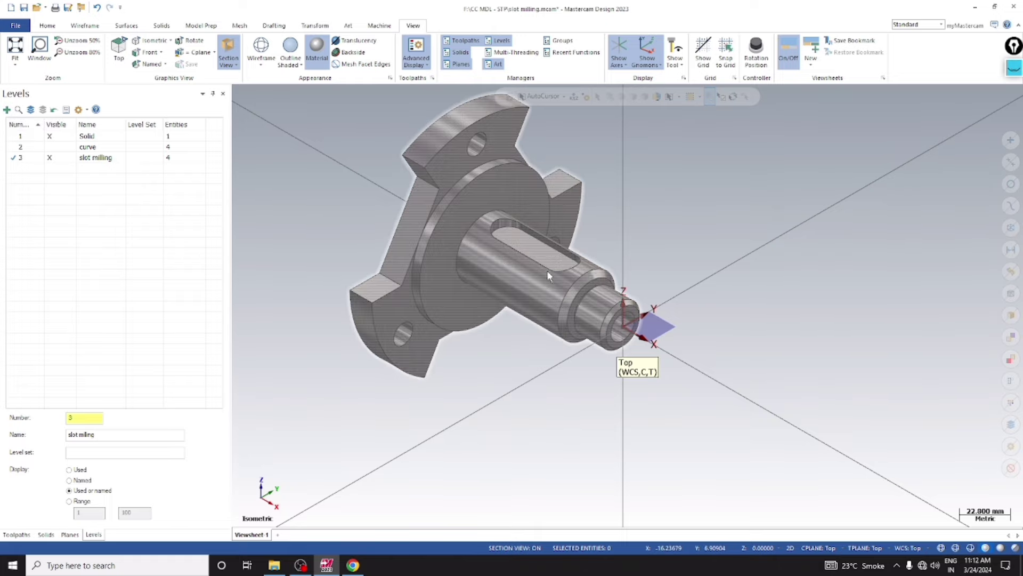
pyautogui.click(1014, 74)
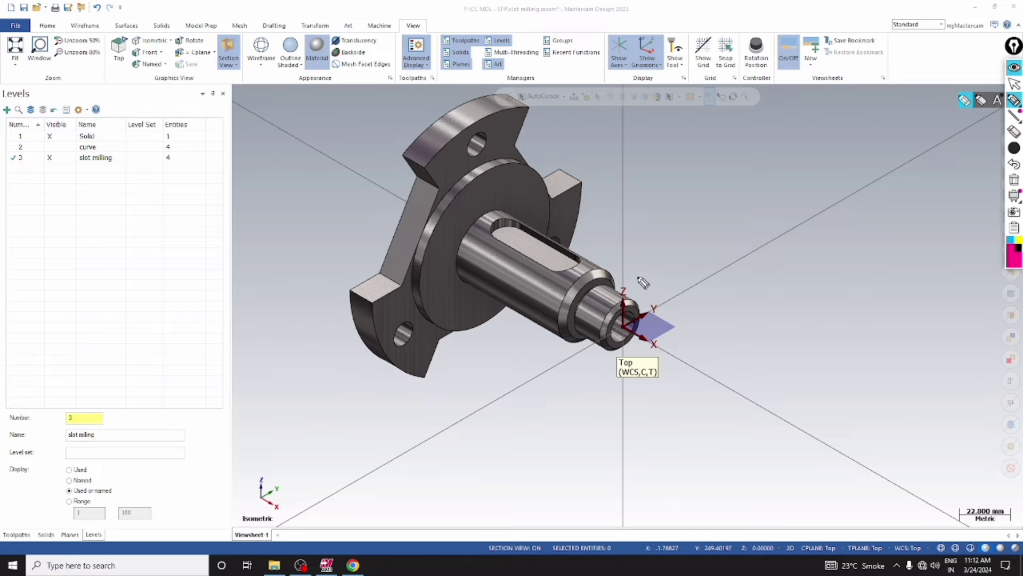
pyautogui.moveTo(614, 269); pyautogui.dragTo(677, 380)
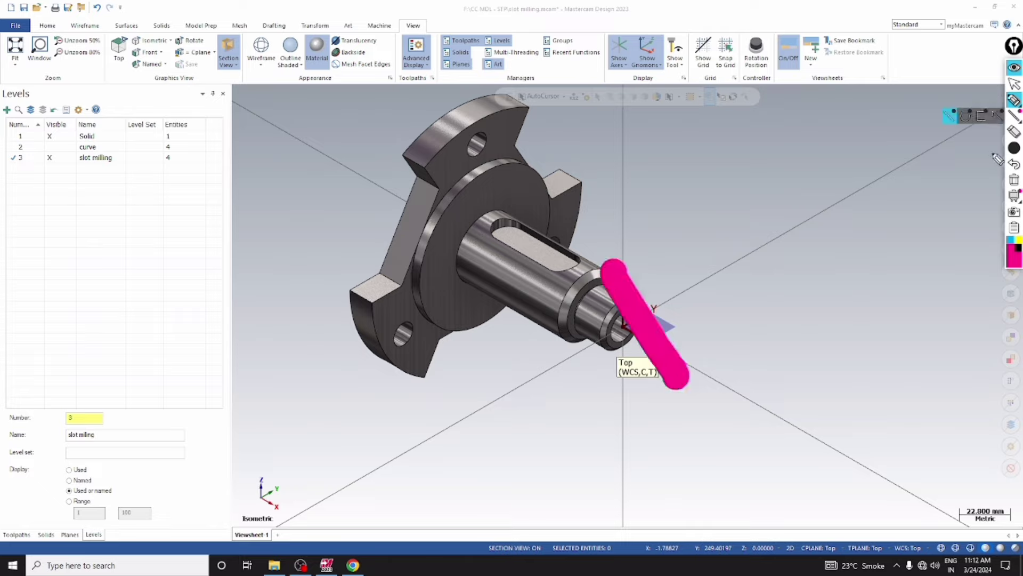
pyautogui.click(1014, 179)
pyautogui.moveTo(1014, 148)
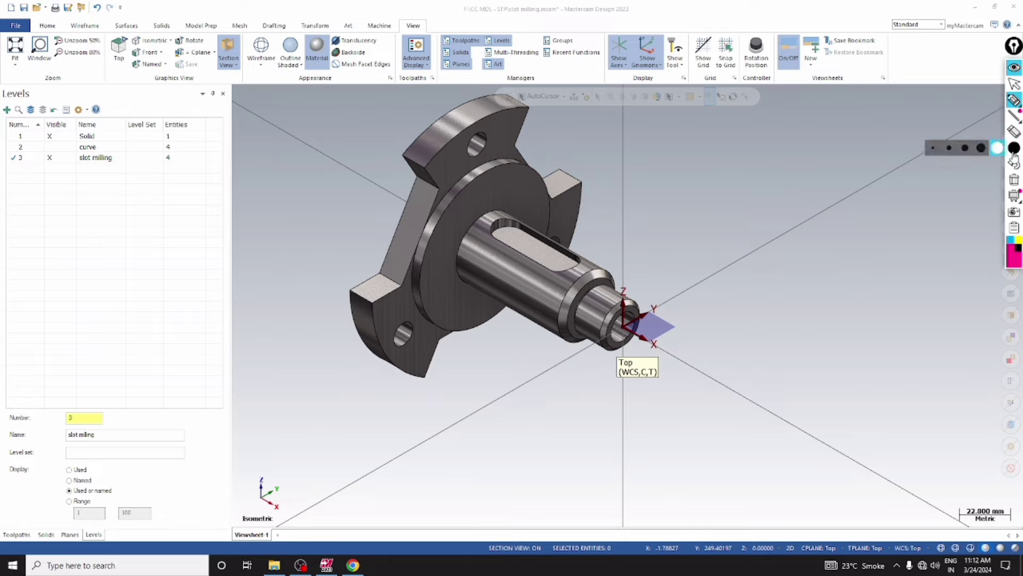
pyautogui.click(942, 155)
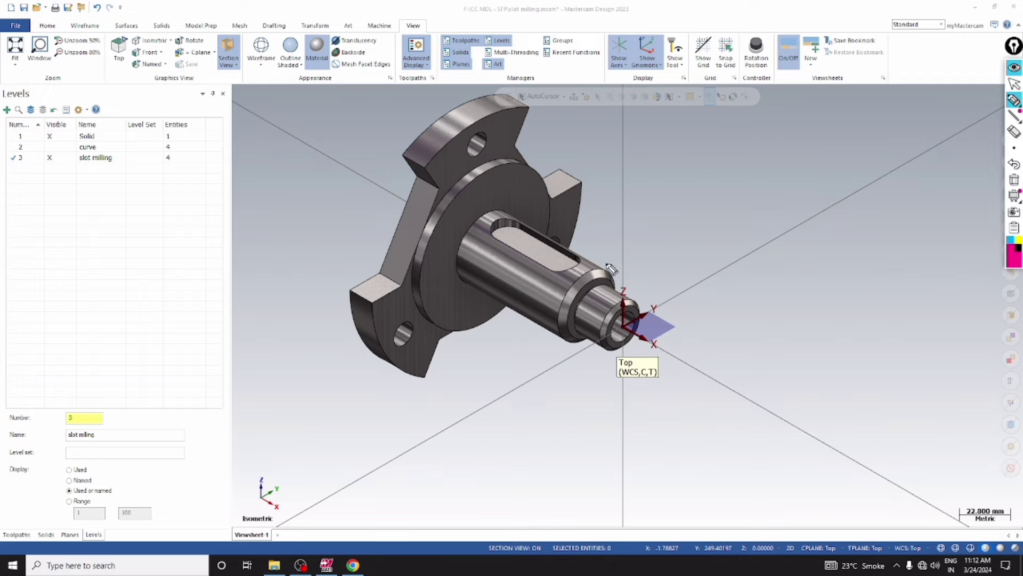
pyautogui.moveTo(604, 264); pyautogui.dragTo(611, 270)
pyautogui.moveTo(539, 323); pyautogui.dragTo(644, 429)
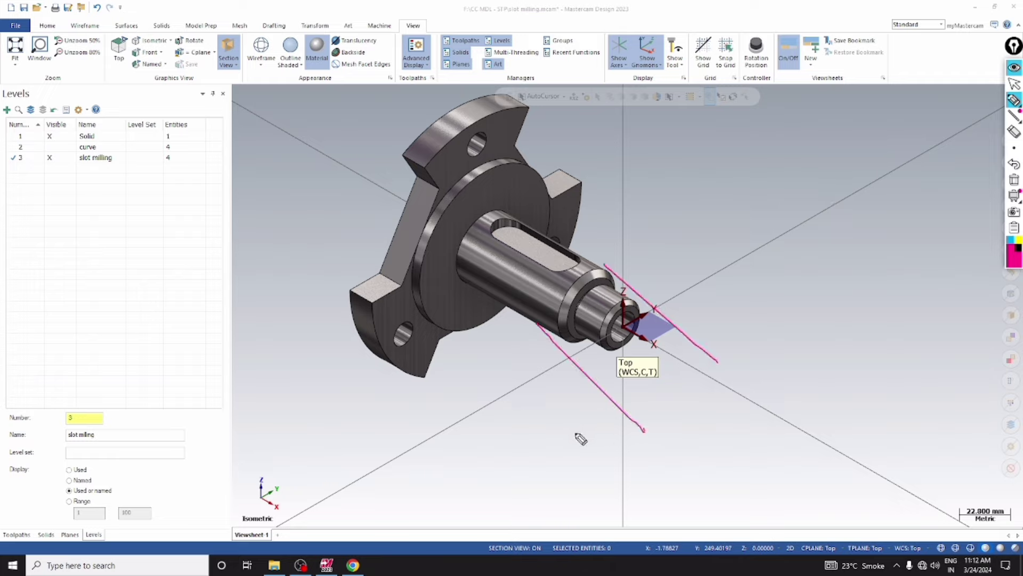
pyautogui.moveTo(574, 432)
pyautogui.mouseDown()
pyautogui.moveTo(777, 298)
pyautogui.moveTo(701, 350)
pyautogui.moveTo(693, 373)
pyautogui.moveTo(614, 397)
pyautogui.moveTo(665, 404)
pyautogui.mouseUp()
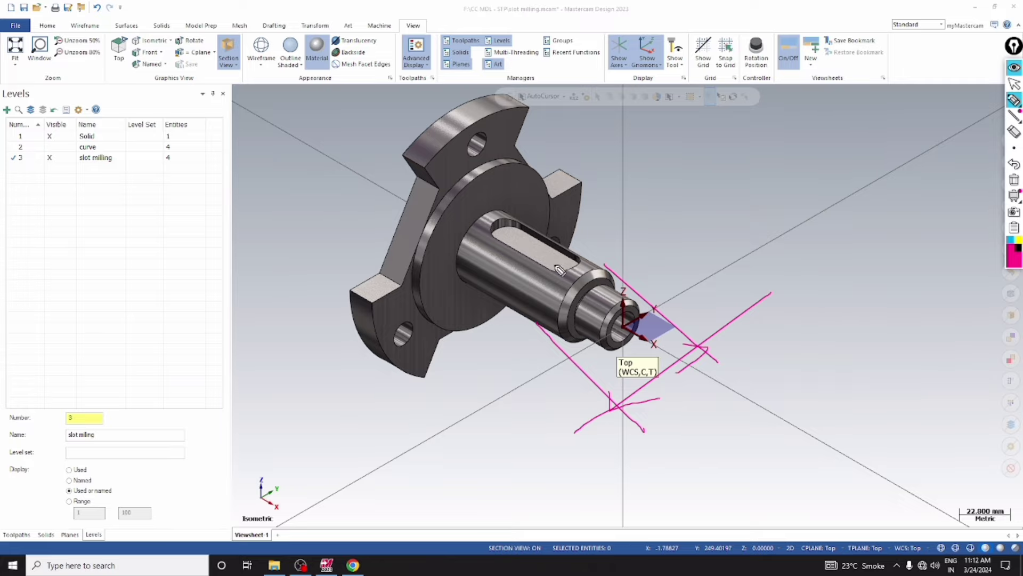
pyautogui.click(1015, 179)
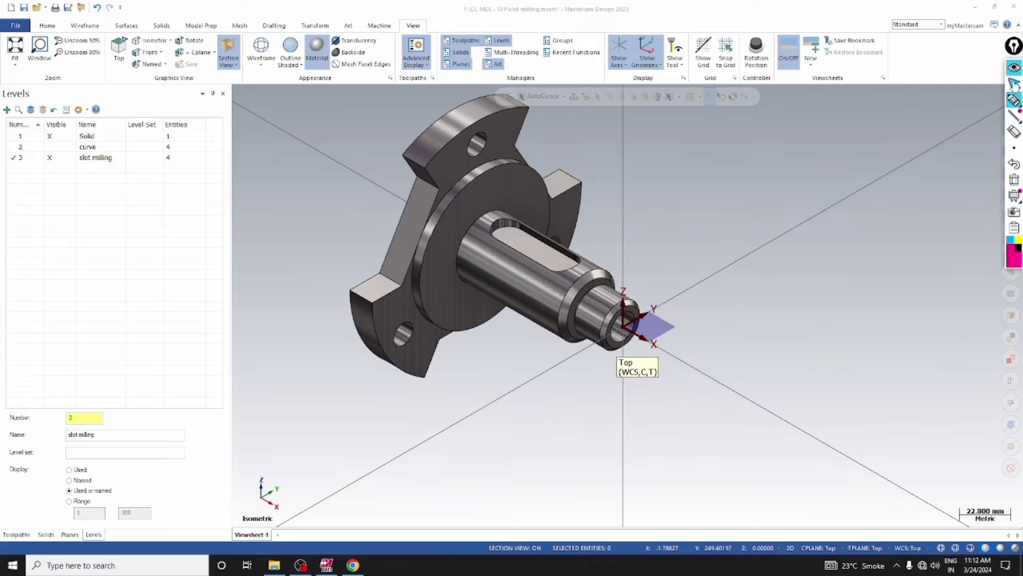
pyautogui.click(1016, 71)
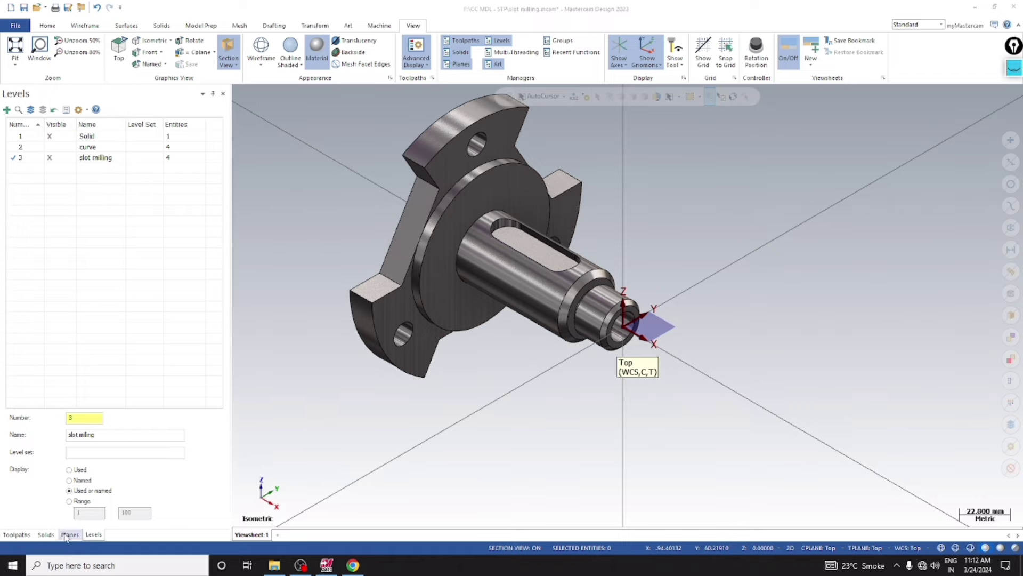
# Step: Add level 4 and name it G55
pyautogui.click(6, 110)
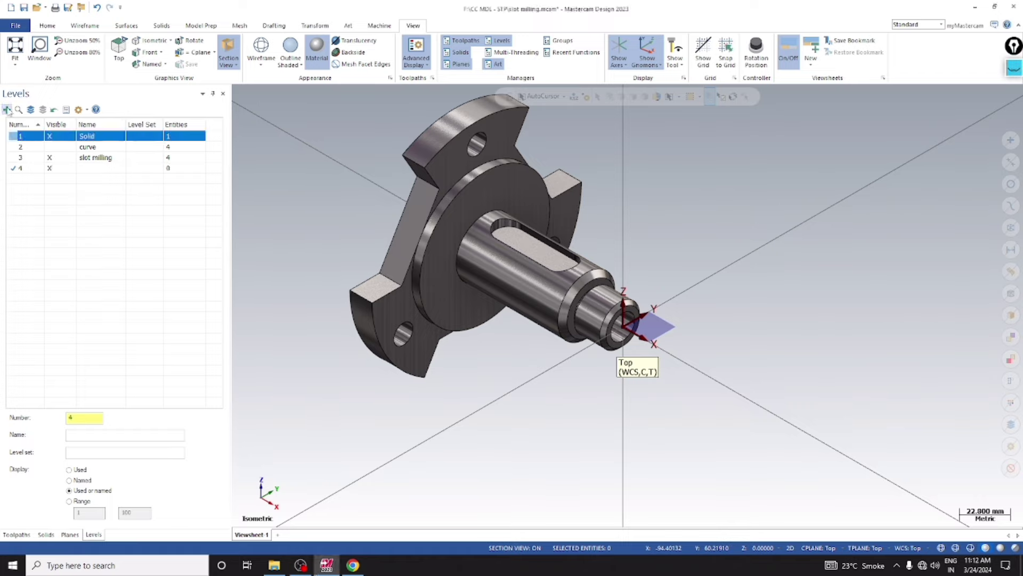
pyautogui.doubleClick(88, 168)
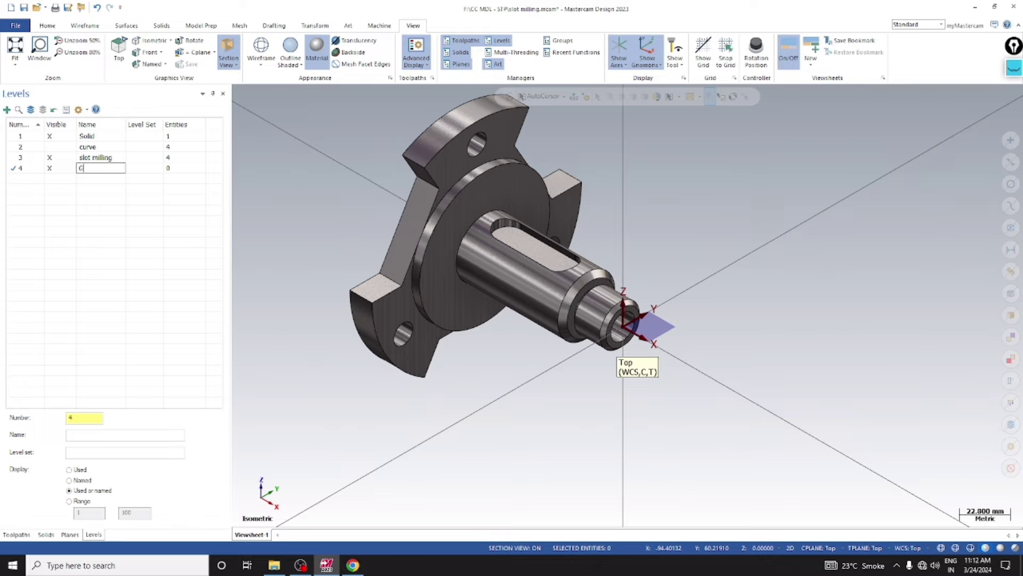
pyautogui.click(87, 171)
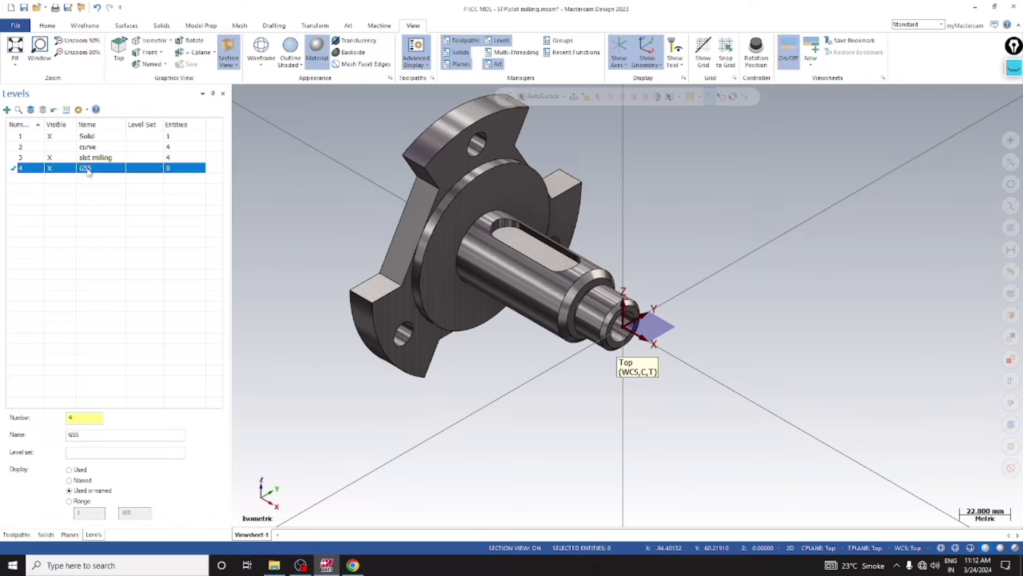
# Step: Start a new plane from the slot's flat floor face and check its proposed axes in the top and isometric views
pyautogui.click(70, 534)
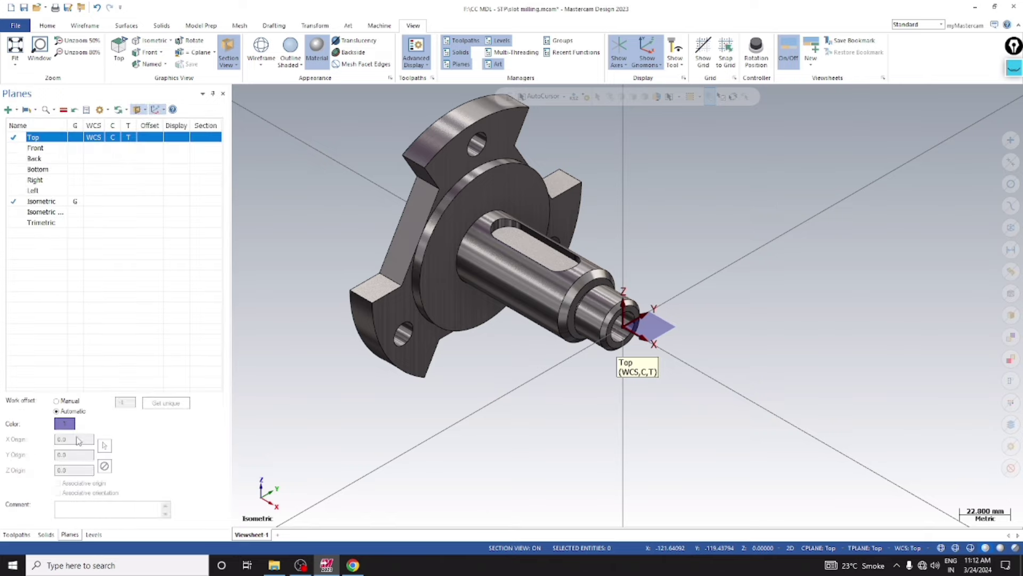
pyautogui.click(18, 110)
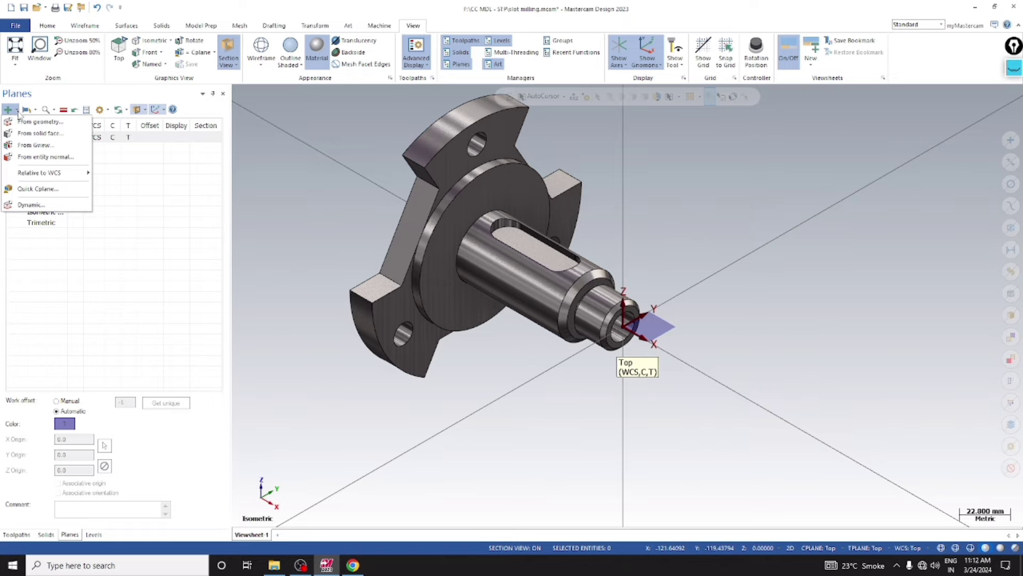
pyautogui.click(39, 134)
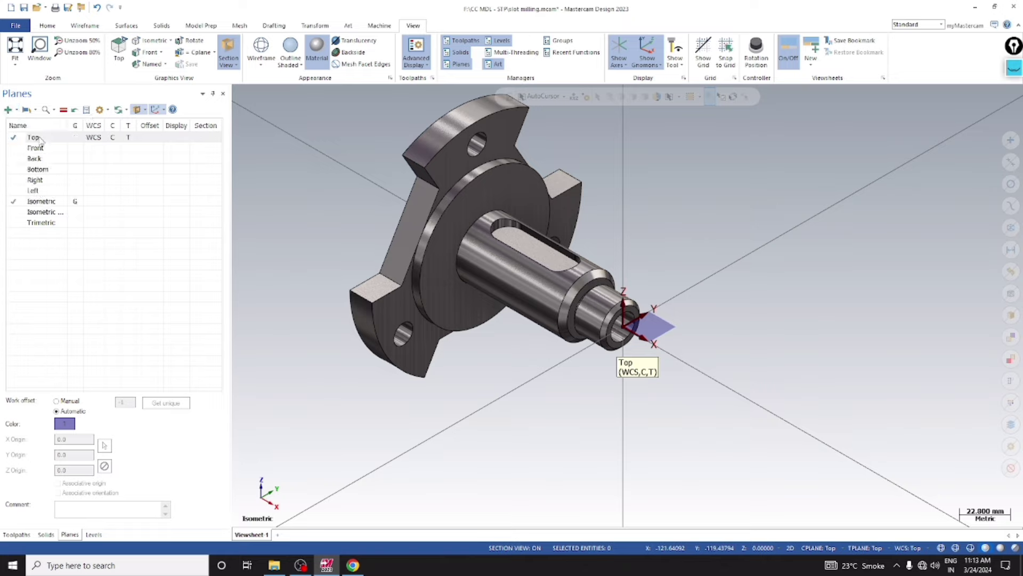
pyautogui.click(532, 256)
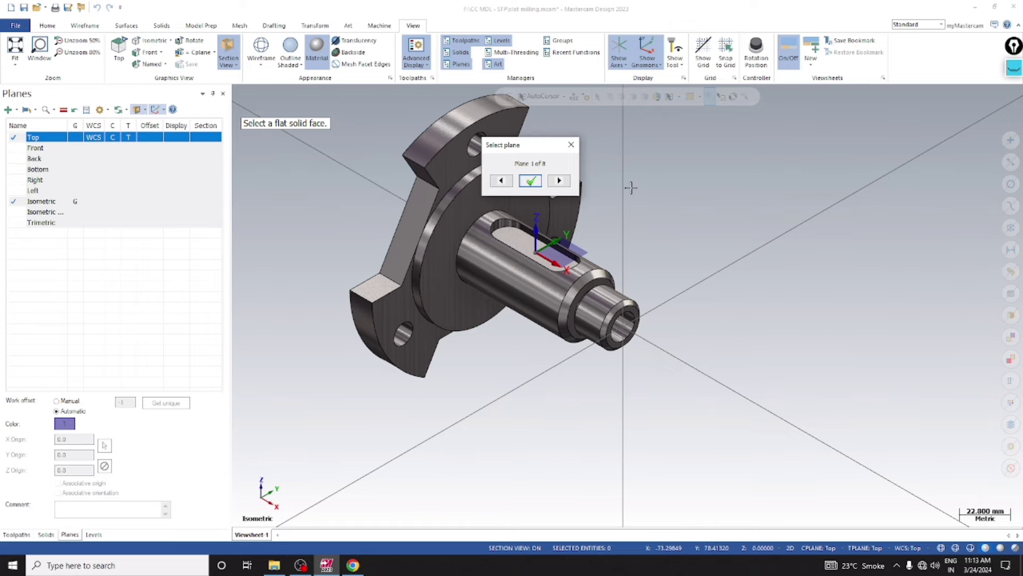
pyautogui.scroll(-3, 673, 361)
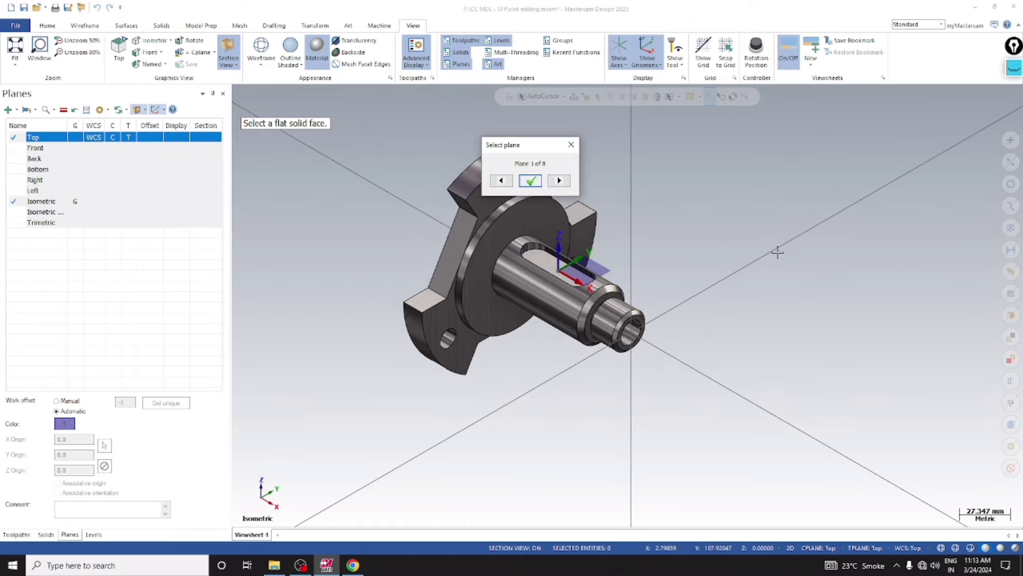
pyautogui.scroll(2, 777, 251)
pyautogui.rightClick(700, 224)
pyautogui.click(732, 279)
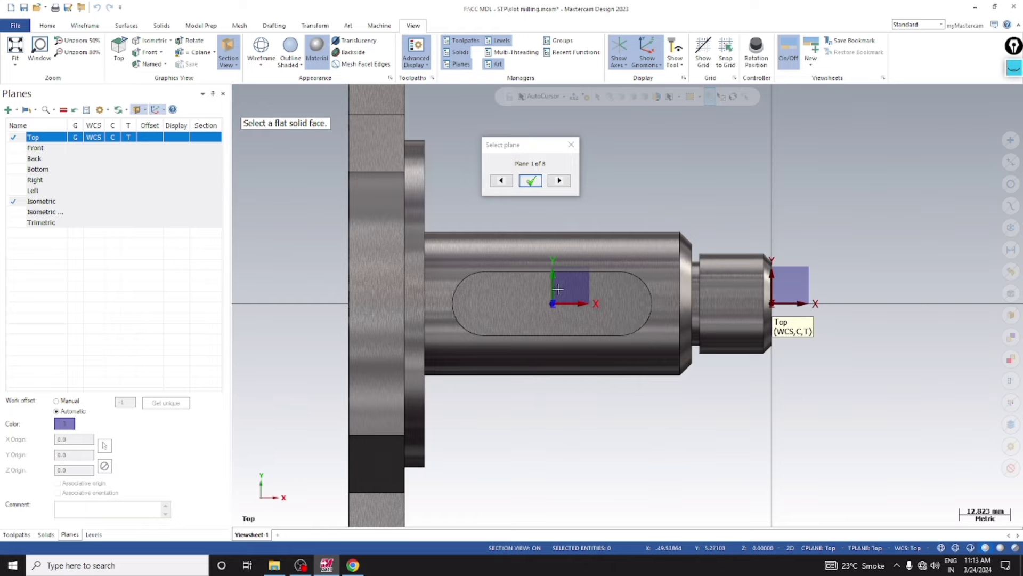
pyautogui.rightClick(756, 154)
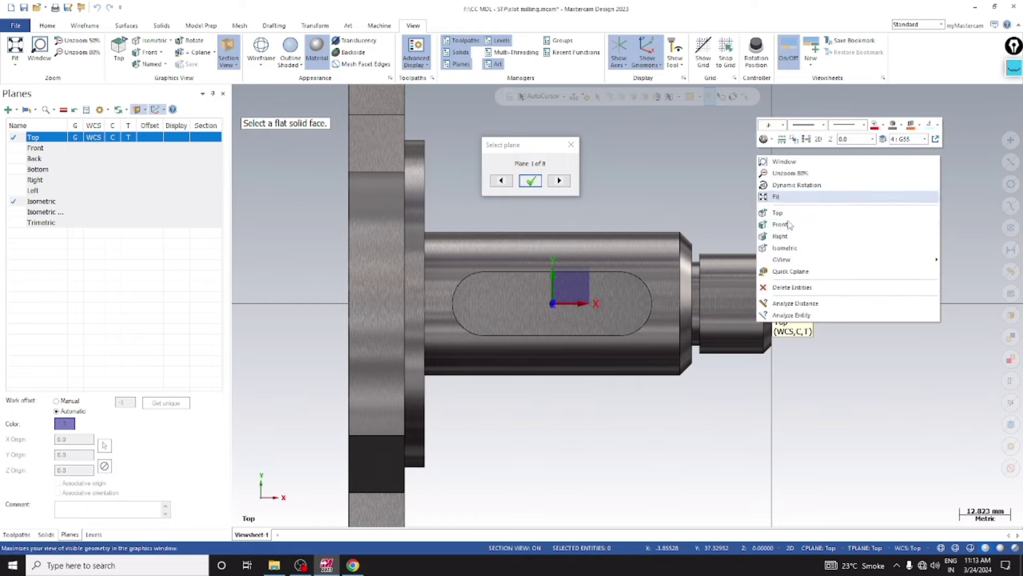
pyautogui.click(800, 251)
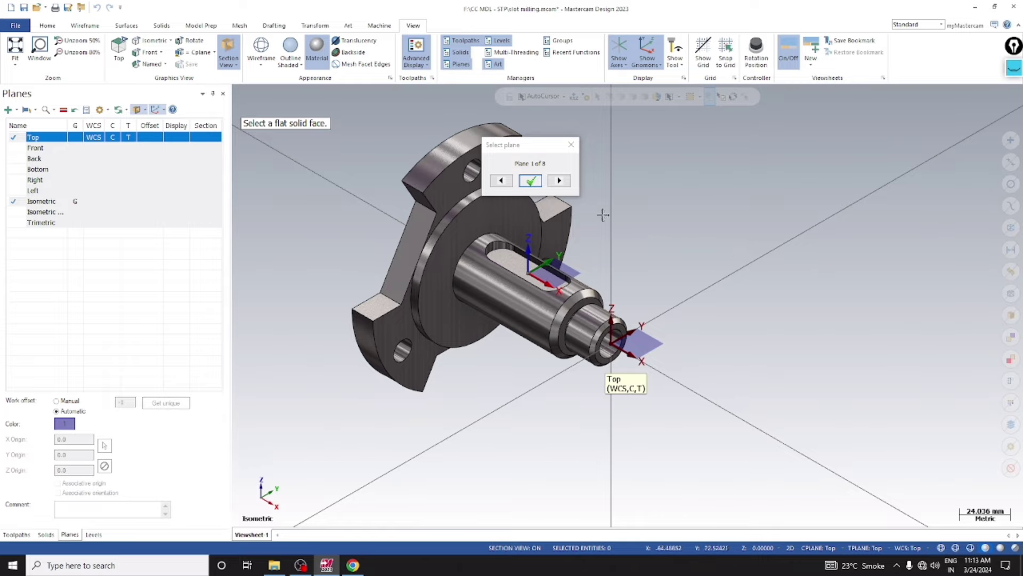
# Step: Cycle through the proposed plane orientations, accept orientation 1 of 8, and name the new plane G55 WCS
pyautogui.click(559, 181)
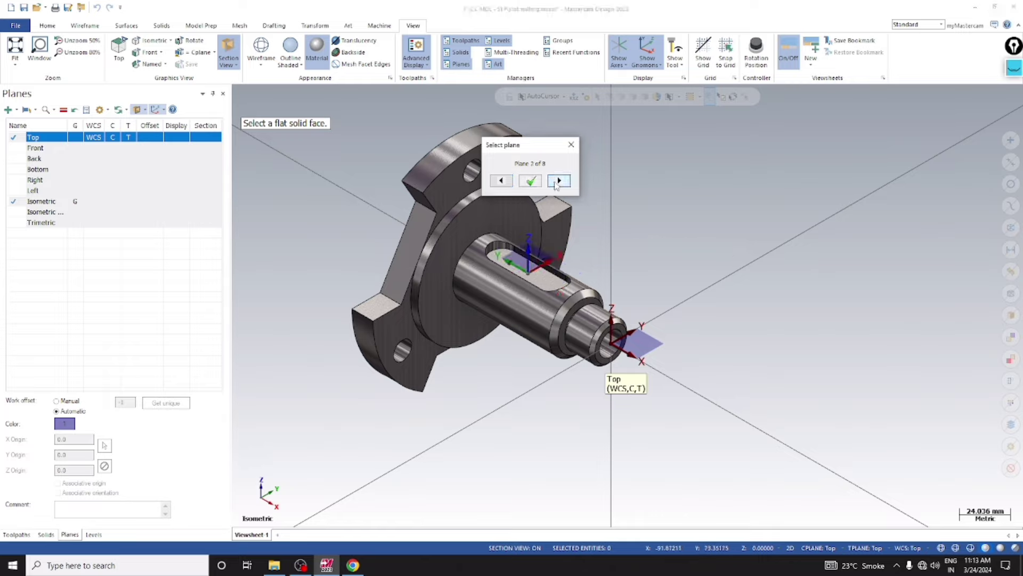
pyautogui.click(558, 181)
pyautogui.click(559, 180)
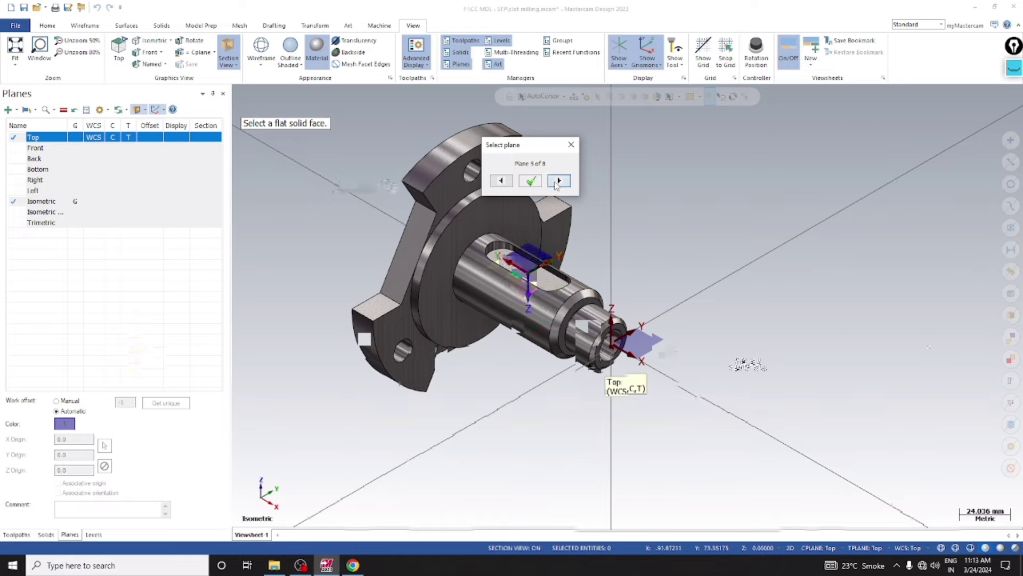
pyautogui.click(558, 181)
pyautogui.click(558, 180)
pyautogui.click(558, 180)
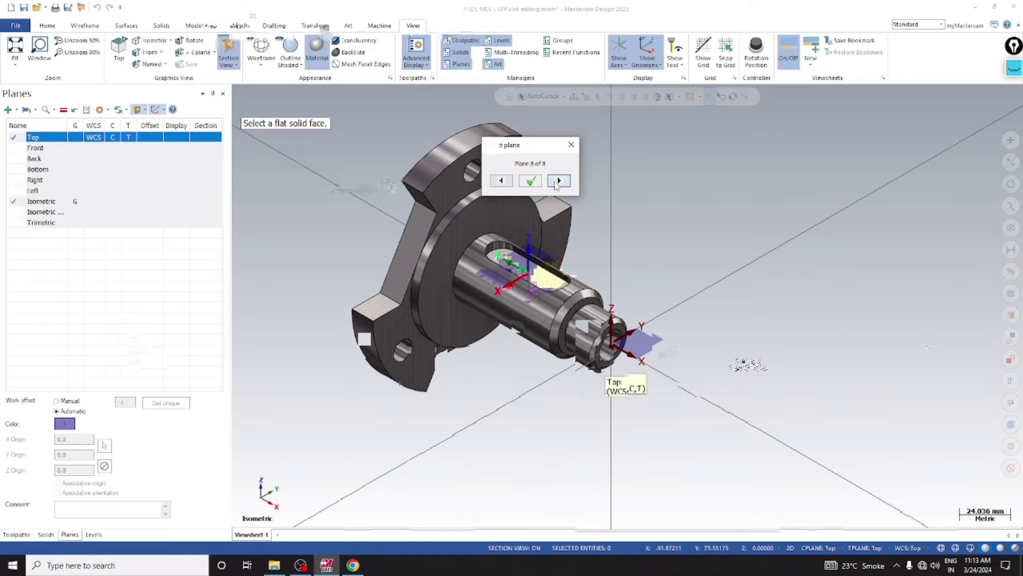
pyautogui.click(558, 180)
pyautogui.click(558, 181)
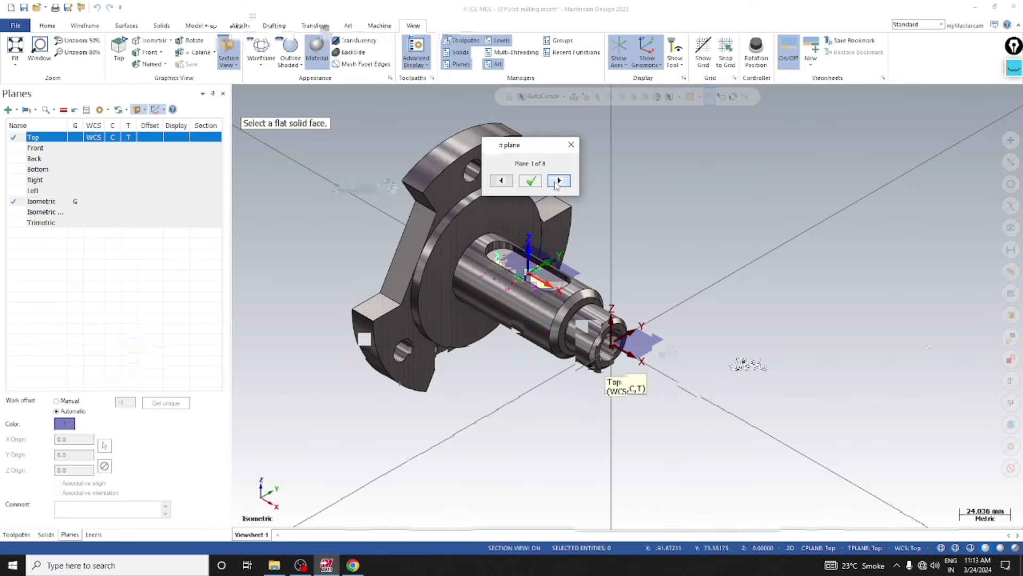
pyautogui.click(531, 181)
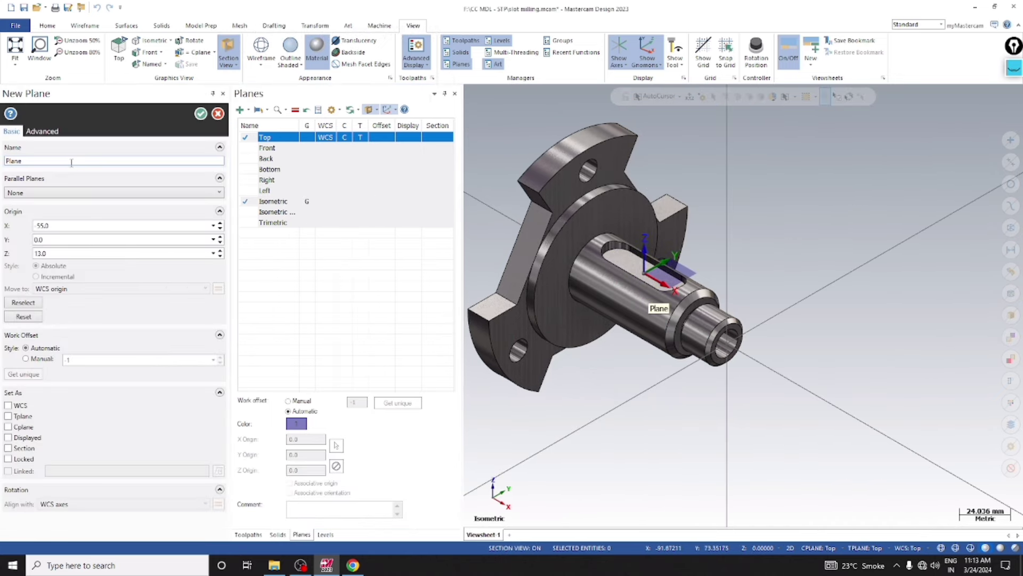
pyautogui.click(72, 162)
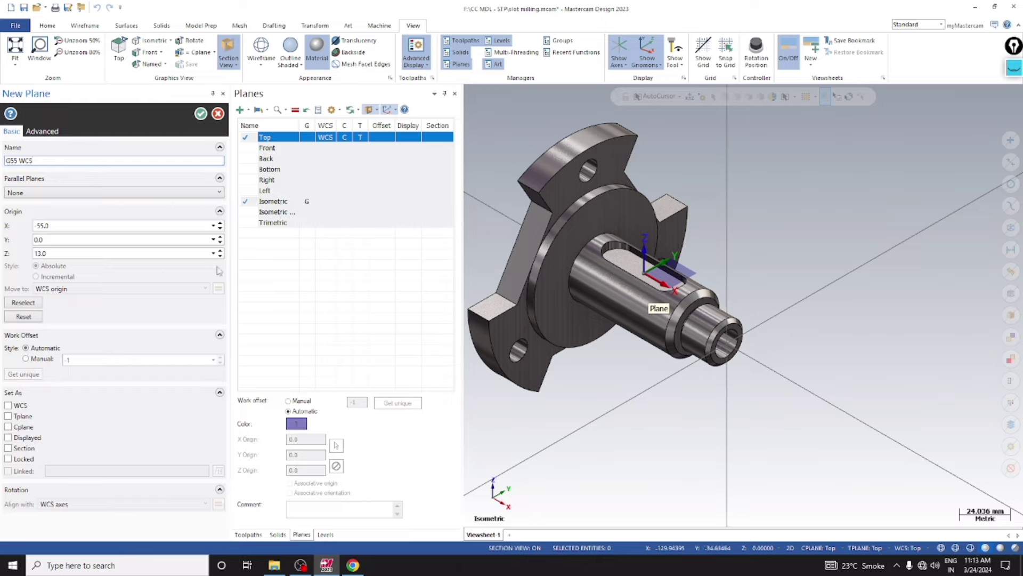
# Step: Examine the new plane's origin on the slot floor in the top and front views, then return to isometric
pyautogui.rightClick(759, 233)
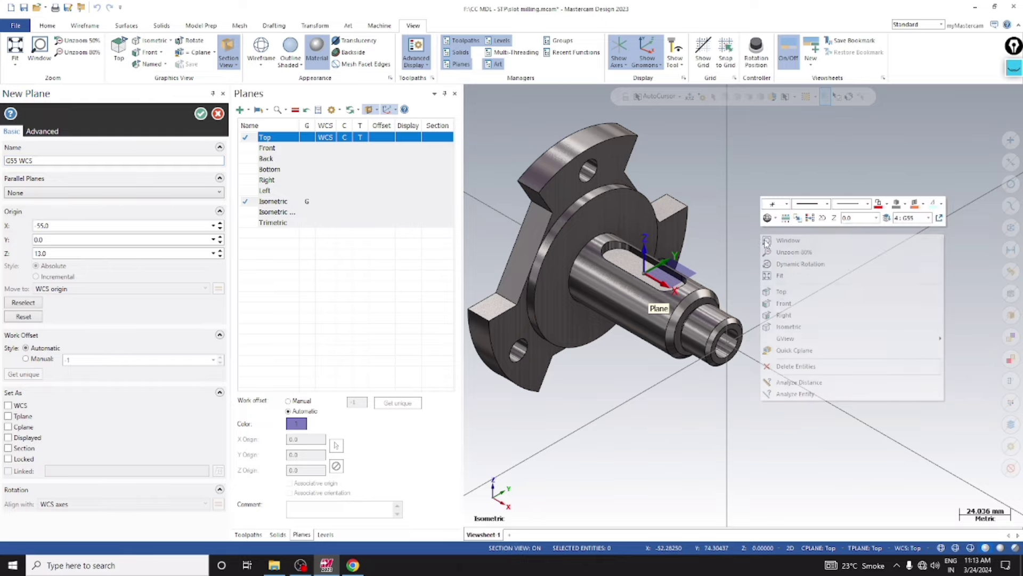
pyautogui.click(786, 291)
pyautogui.rightClick(705, 208)
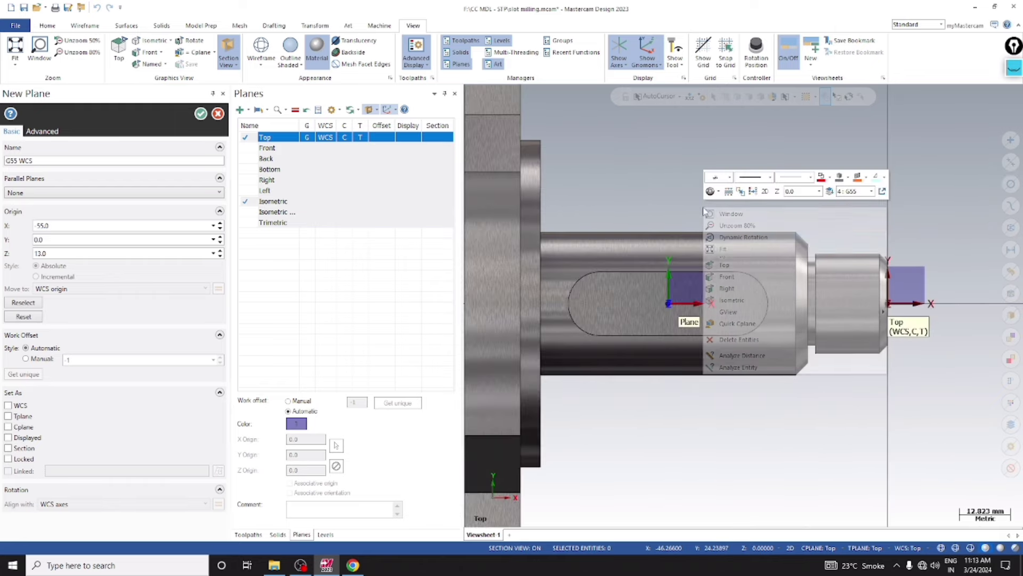
pyautogui.click(731, 276)
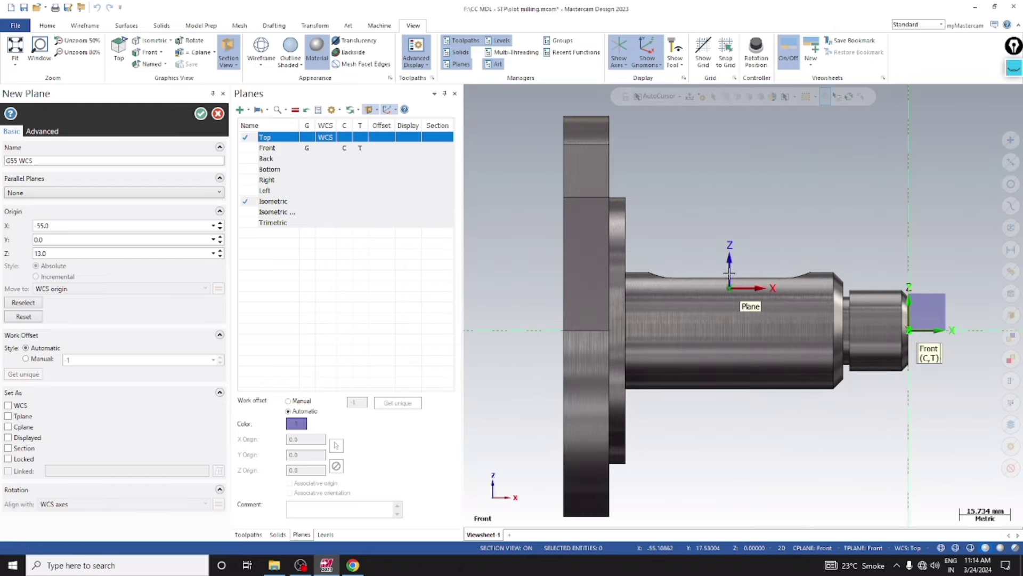
pyautogui.rightClick(750, 155)
pyautogui.click(778, 248)
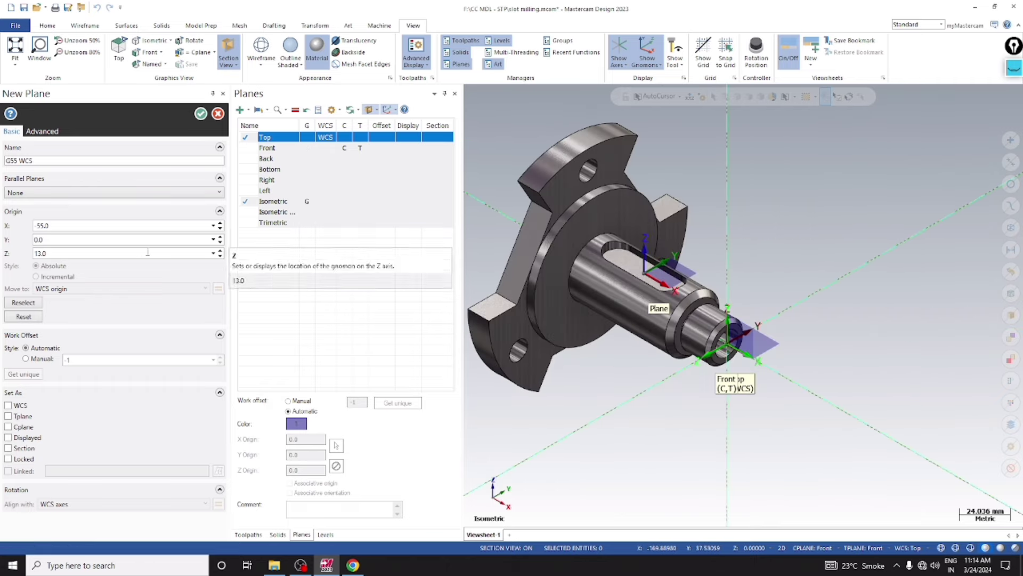
# Step: Inspect the radius and diameter of the shaft's slotted cylindrical face with Analyze Dynamic
pyautogui.click(81, 26)
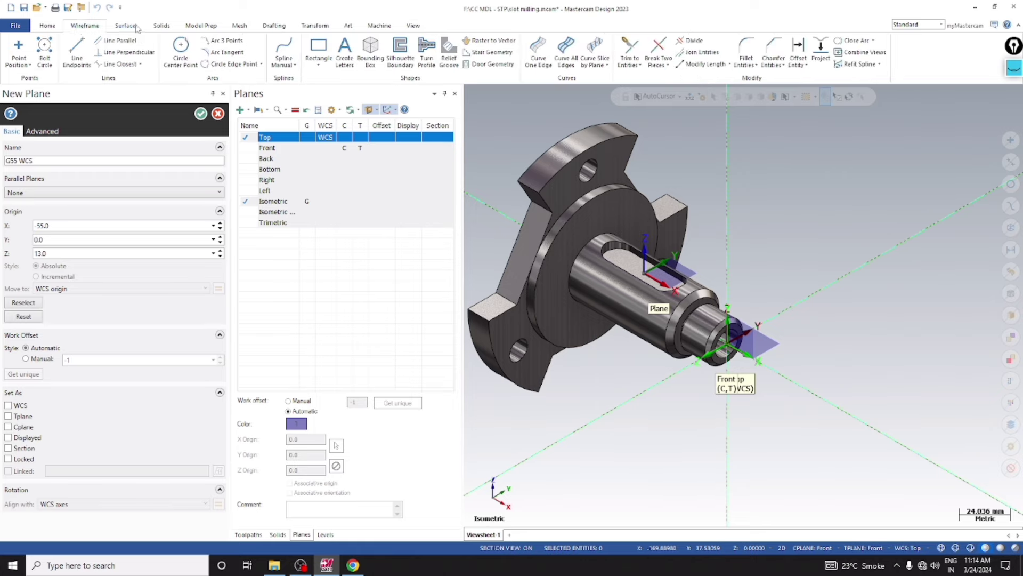
pyautogui.click(49, 27)
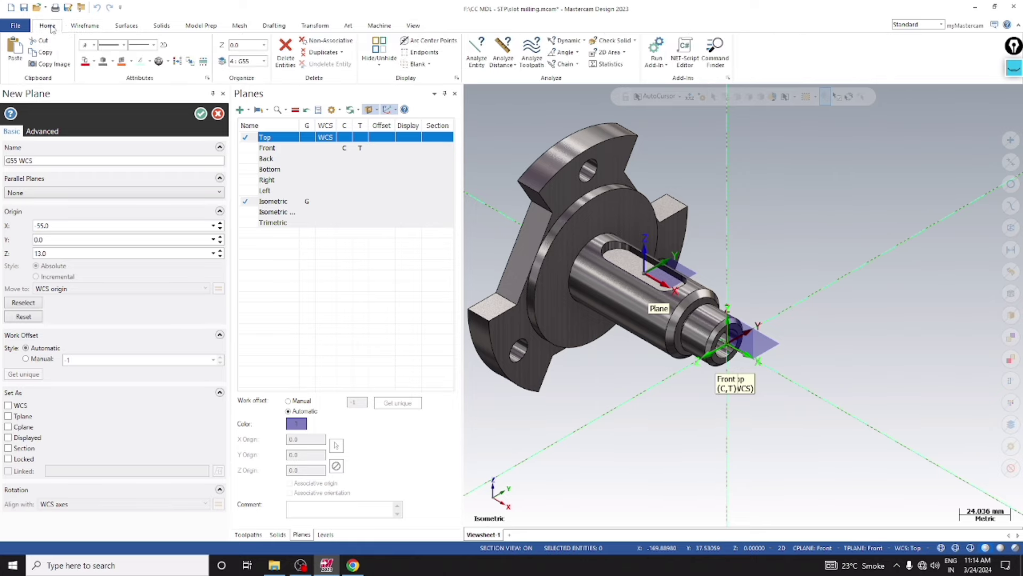
pyautogui.click(565, 40)
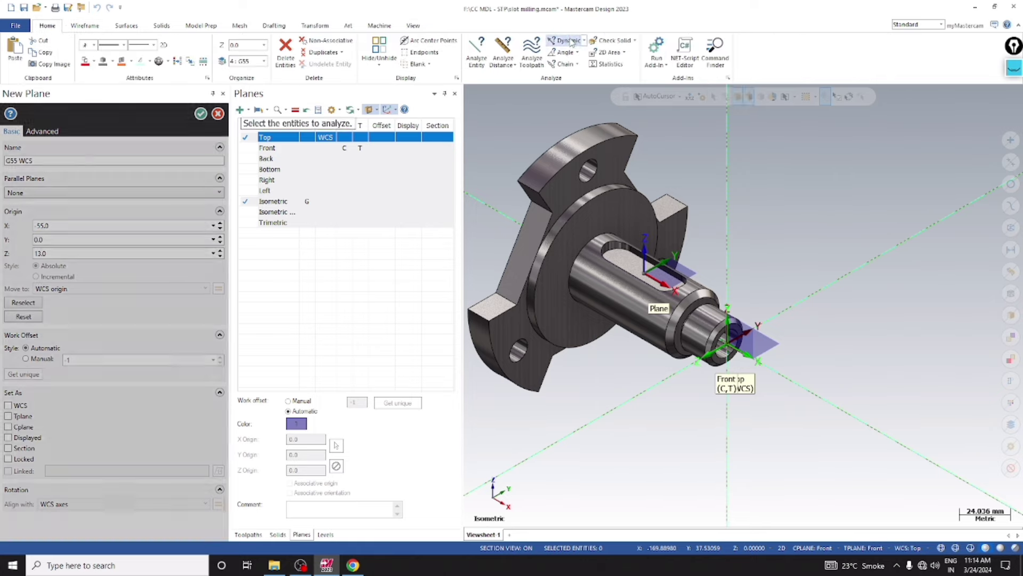
pyautogui.click(629, 293)
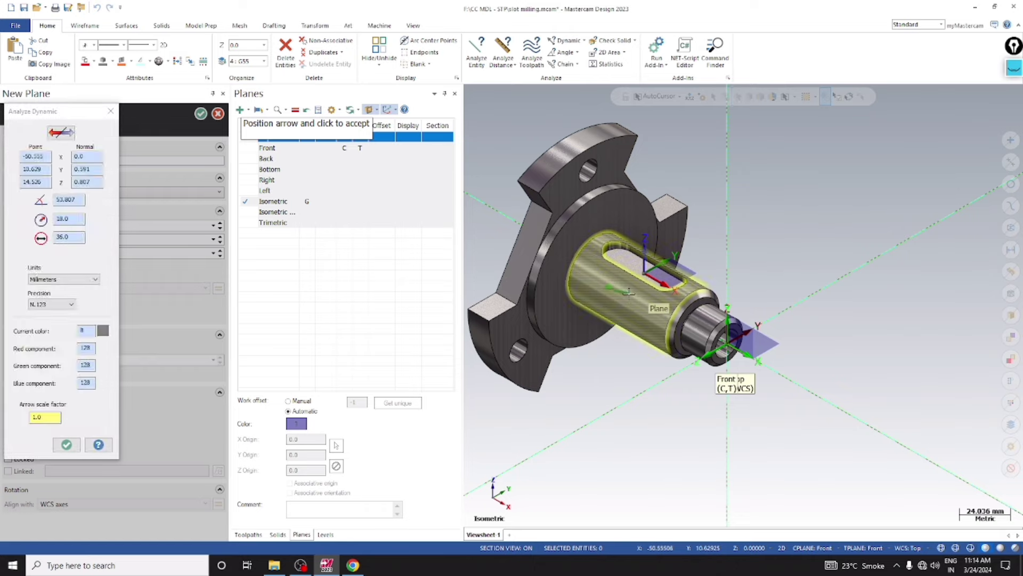
pyautogui.click(111, 111)
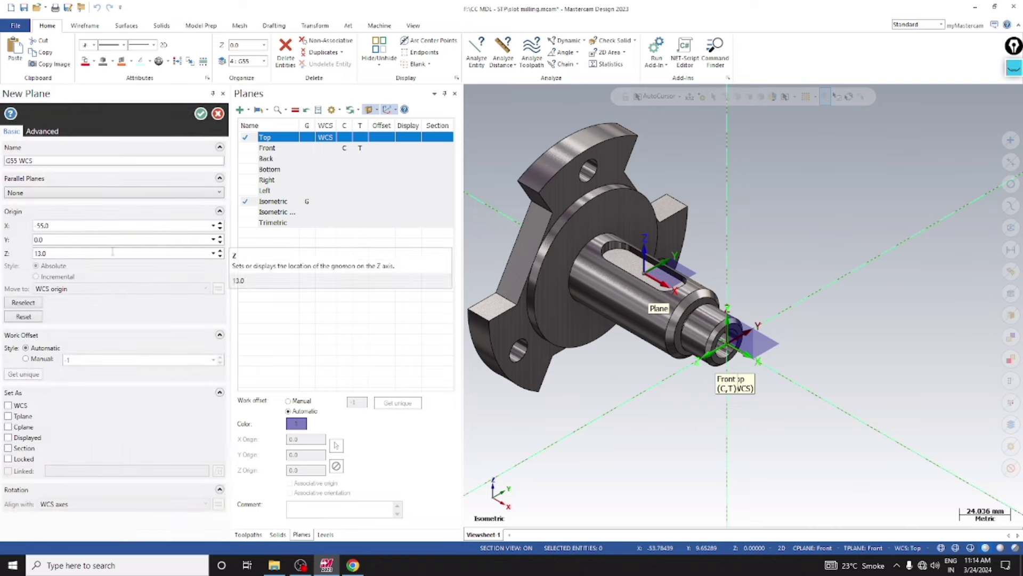
# Step: Try a Z origin of 5.0 for the G55 WCS plane and check its position on the shaft from isometric and rotated views
pyautogui.click(113, 250)
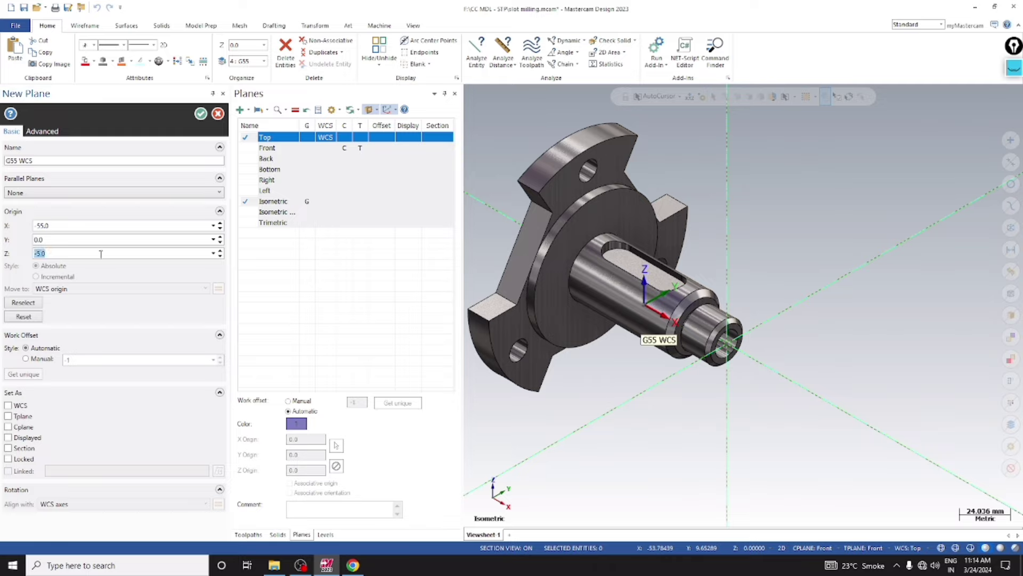
pyautogui.write('5.0')
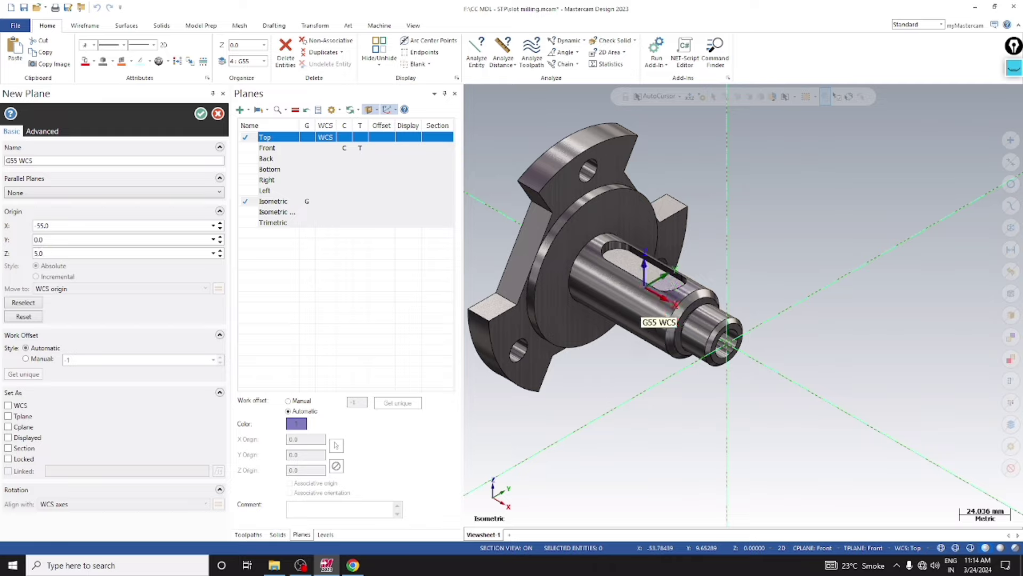
pyautogui.click(805, 548)
pyautogui.click(813, 439)
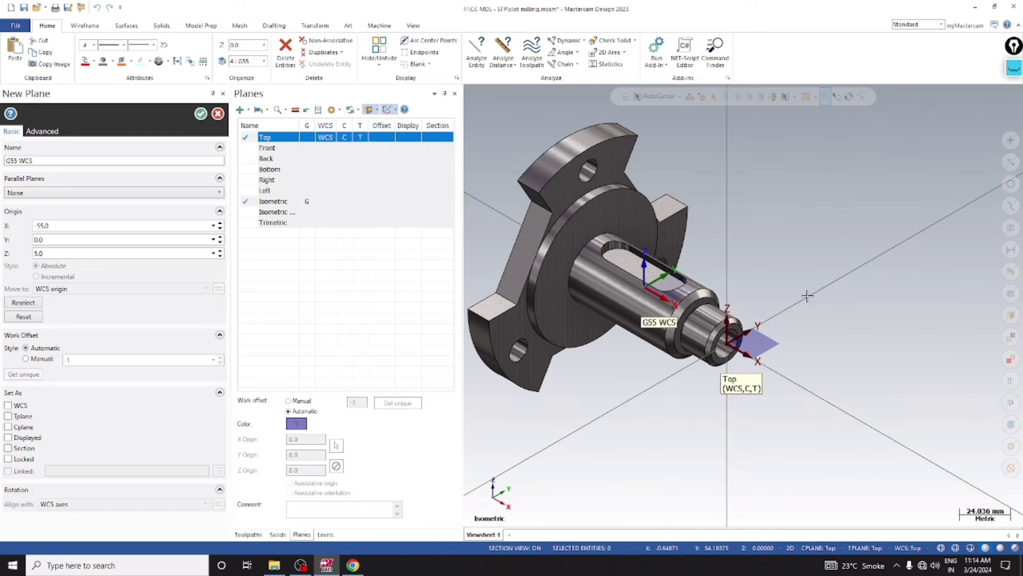
pyautogui.rightClick(793, 216)
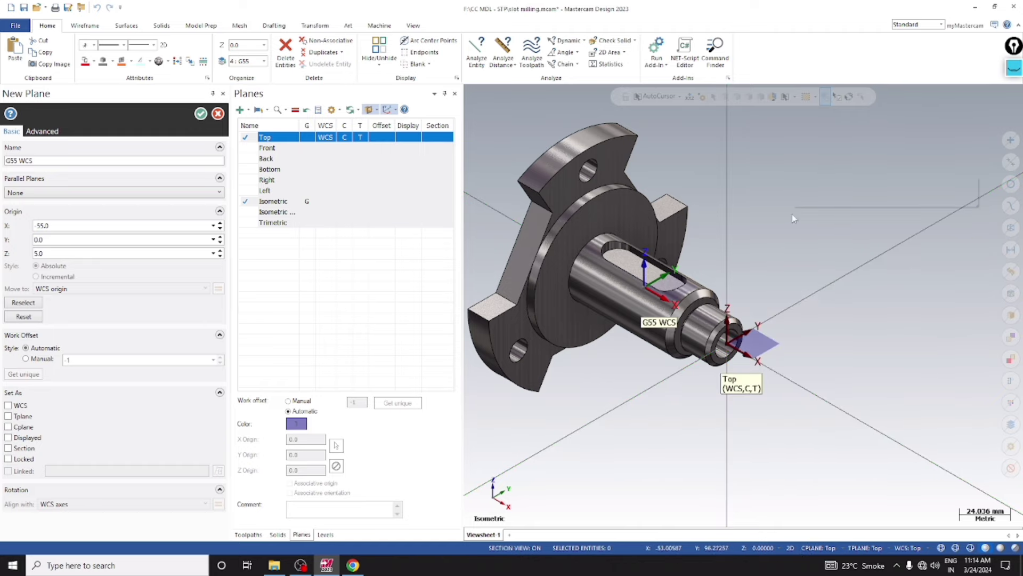
pyautogui.click(815, 307)
pyautogui.moveTo(783, 364); pyautogui.dragTo(818, 297, button='middle')
# Step: Set the G55 WCS plane's Z origin to 18 and check it against the shaft in the front and isometric views
pyautogui.rightClick(819, 297)
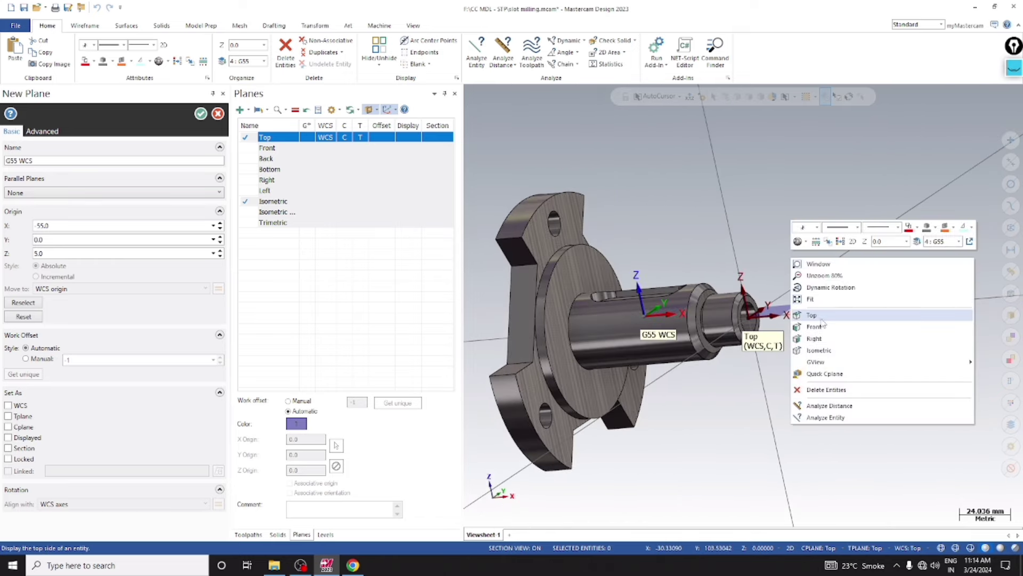
pyautogui.click(822, 326)
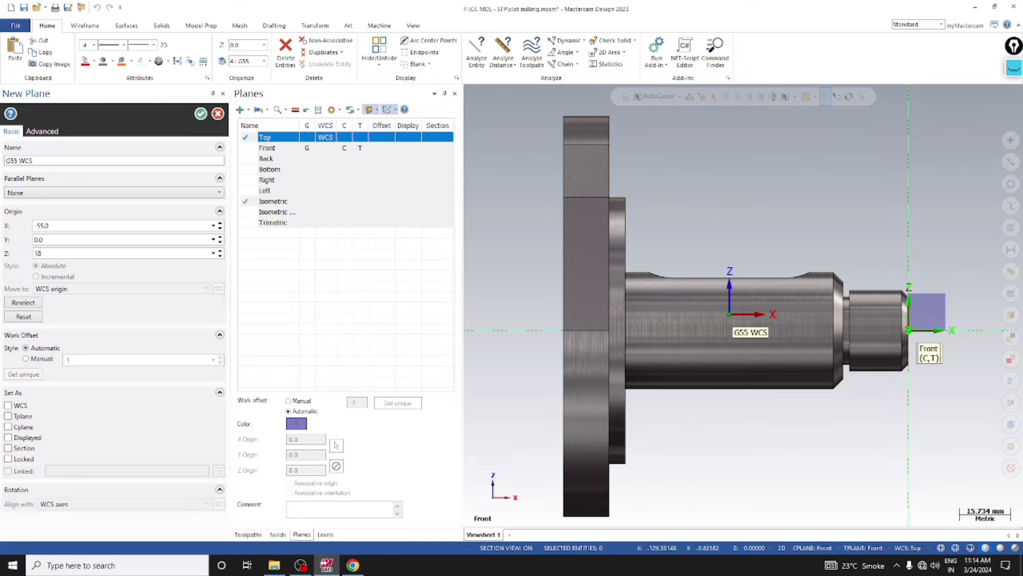
pyautogui.press('Return')
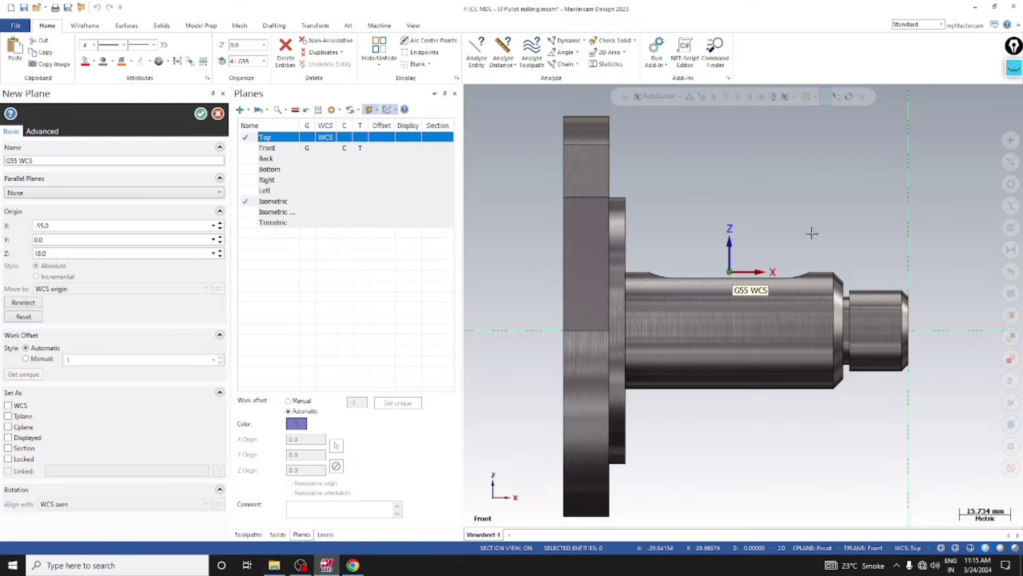
pyautogui.doubleClick(58, 250)
pyautogui.rightClick(773, 212)
pyautogui.click(817, 298)
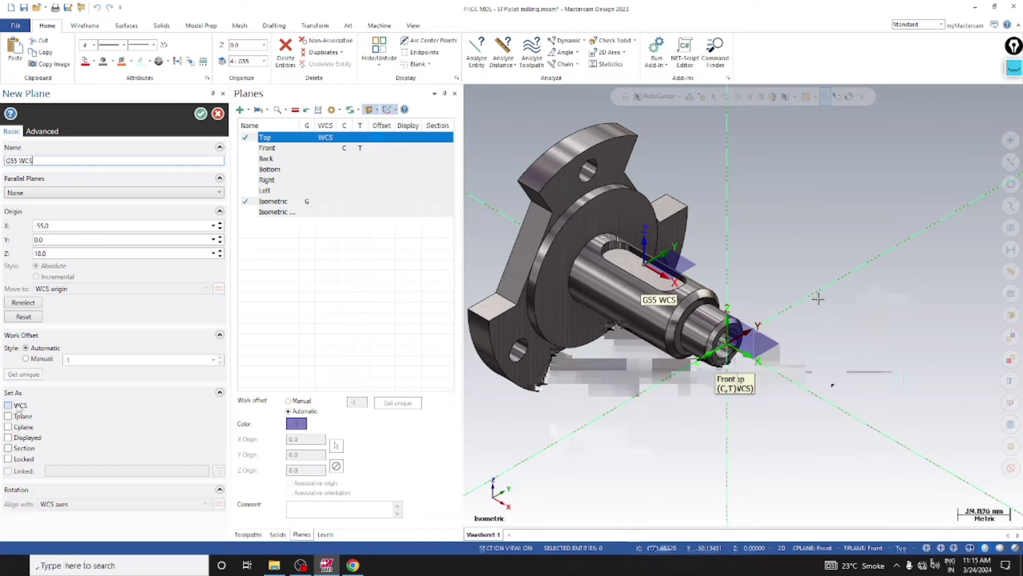
# Step: Keep the parallel plane option at None and accept the new G55 WCS plane
pyautogui.click(106, 194)
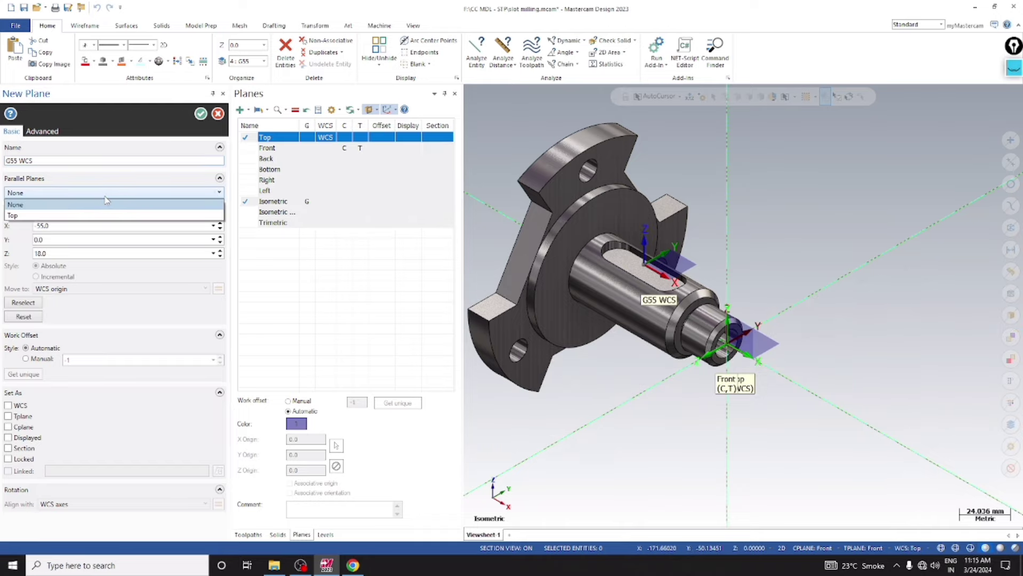
pyautogui.click(108, 181)
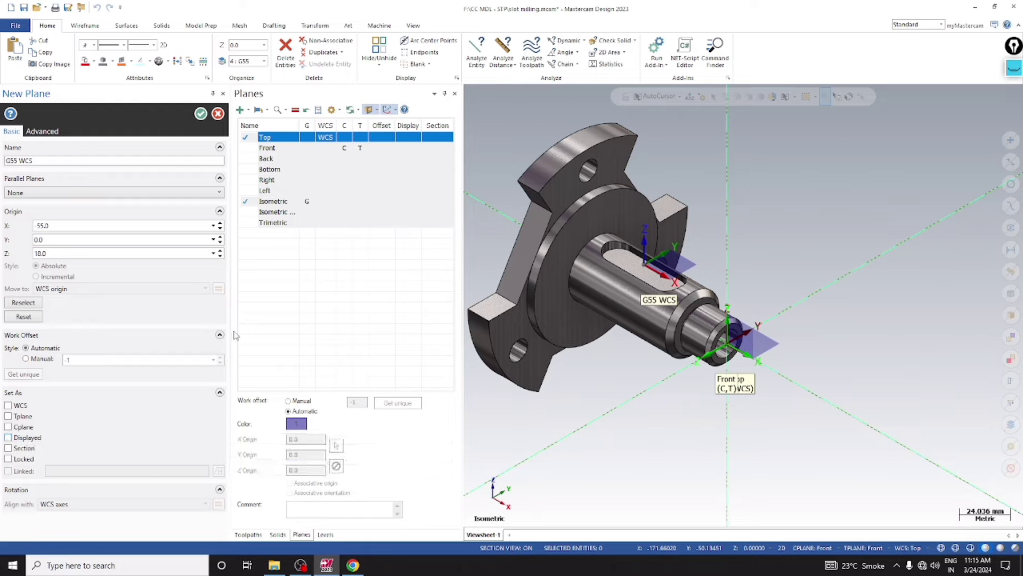
pyautogui.click(200, 114)
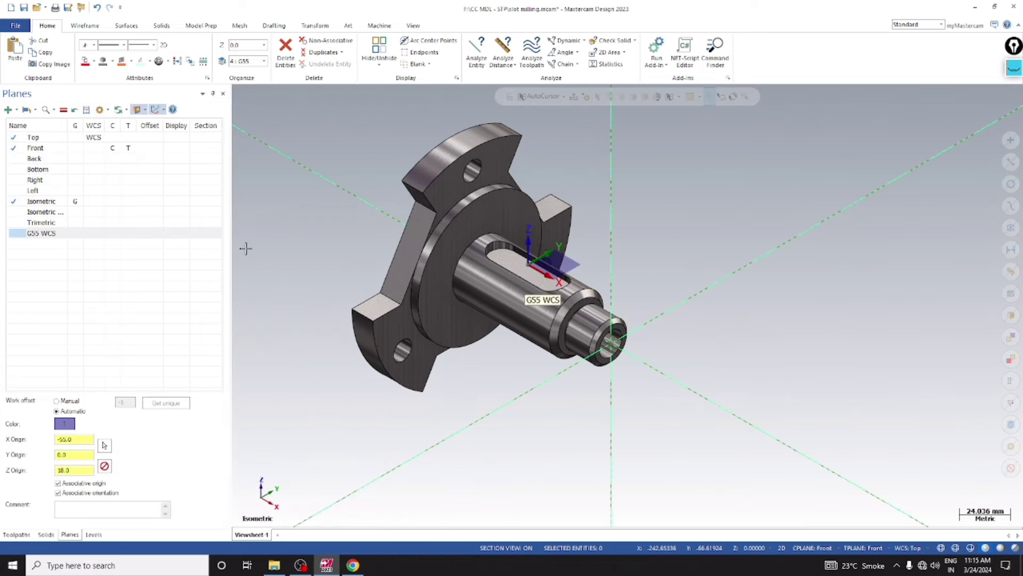
# Step: Show the Toolpaths manager and make G55 WCS the active construction and tool plane
pyautogui.click(17, 534)
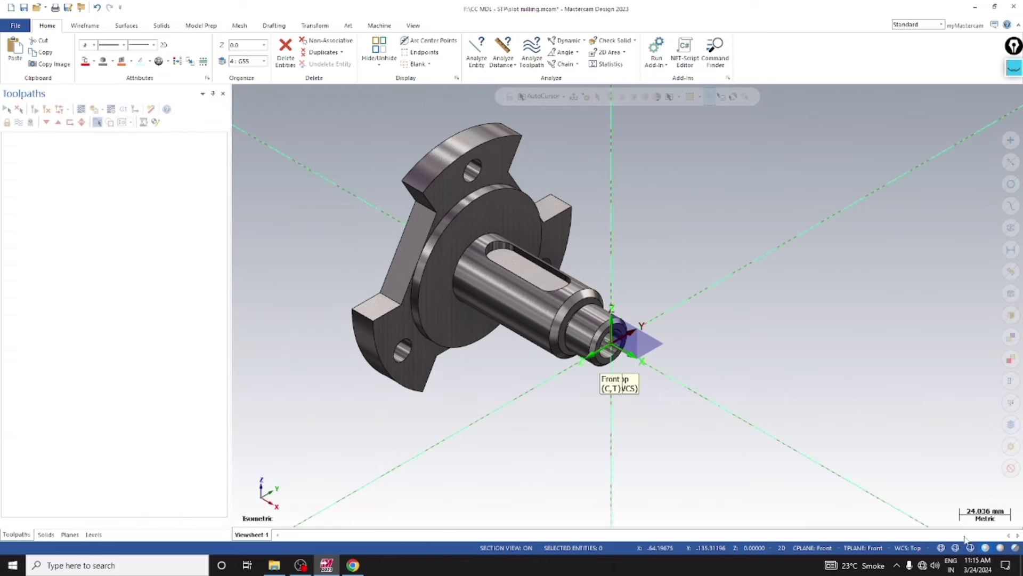
pyautogui.click(816, 549)
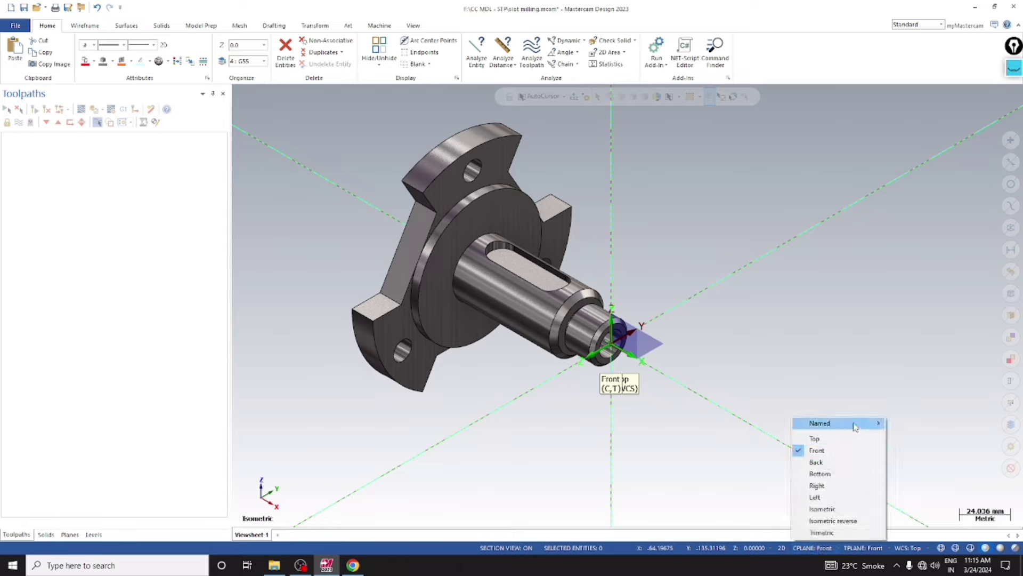
pyautogui.moveTo(876, 423)
pyautogui.click(923, 423)
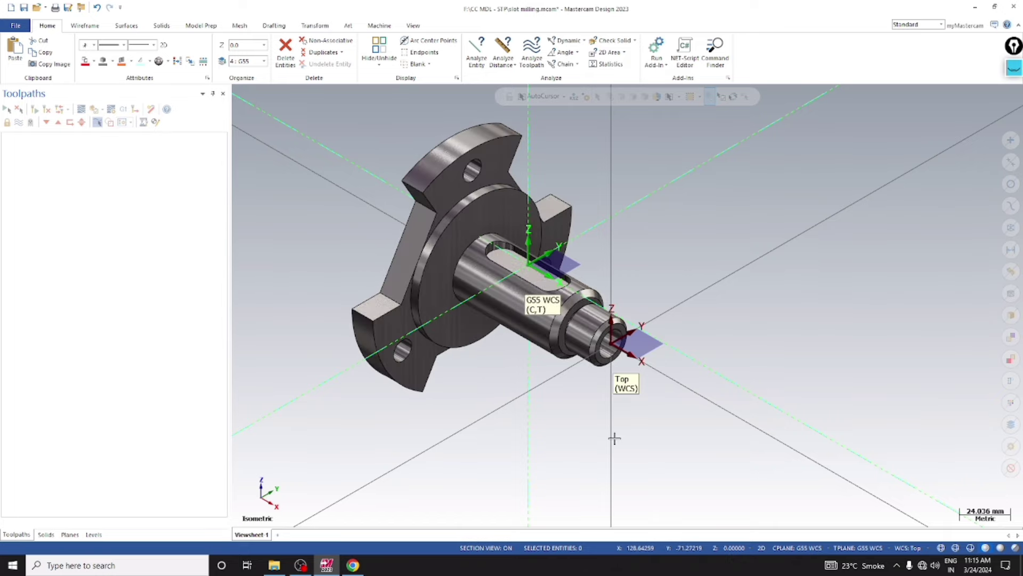
# Step: Display the model as wireframe and select the extracted obround slot curves at the shaft's axis, finishing in isometric view
pyautogui.click(941, 549)
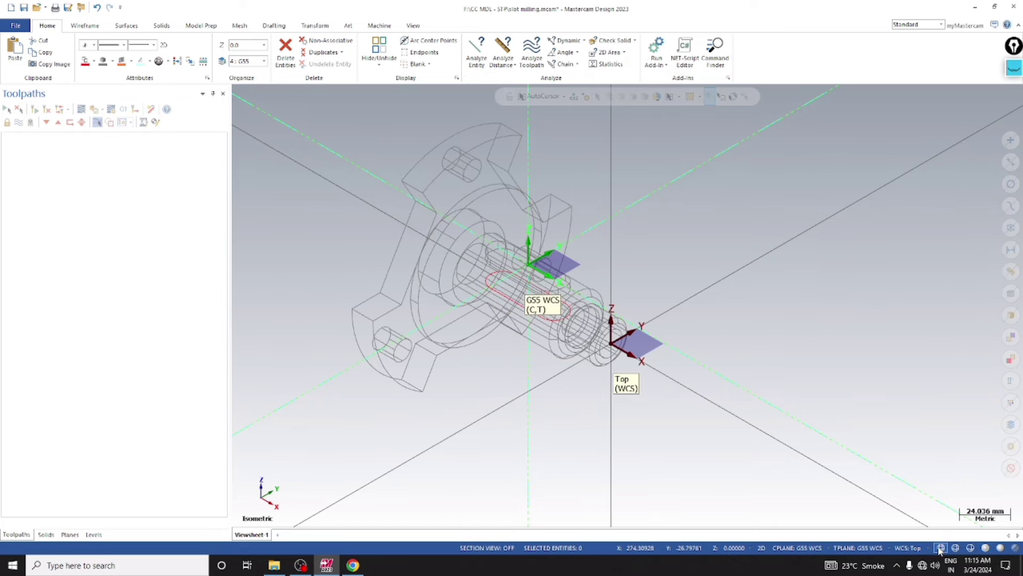
pyautogui.rightClick(752, 269)
pyautogui.click(773, 337)
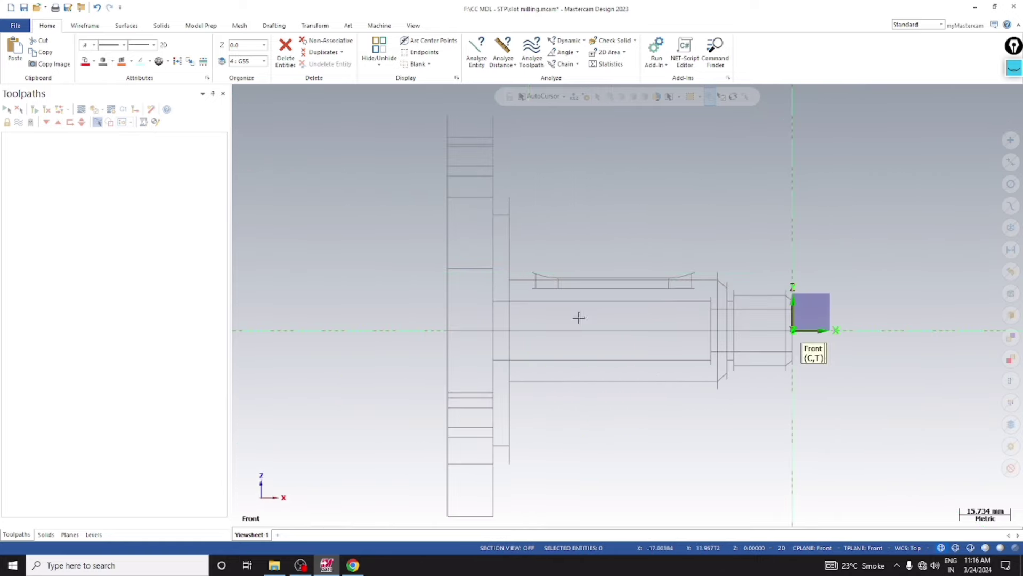
pyautogui.moveTo(592, 266)
pyautogui.mouseDown(button='middle')
pyautogui.moveTo(587, 273)
pyautogui.moveTo(721, 414)
pyautogui.moveTo(705, 420)
pyautogui.moveTo(711, 447)
pyautogui.mouseUp(button='middle')
pyautogui.moveTo(711, 448); pyautogui.dragTo(497, 261)
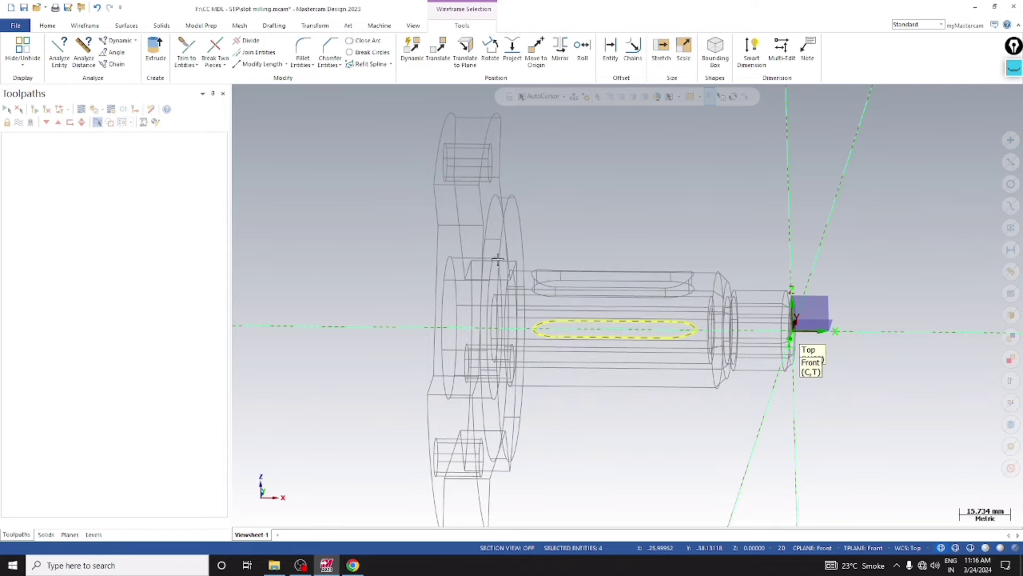
pyautogui.rightClick(644, 182)
pyautogui.click(671, 271)
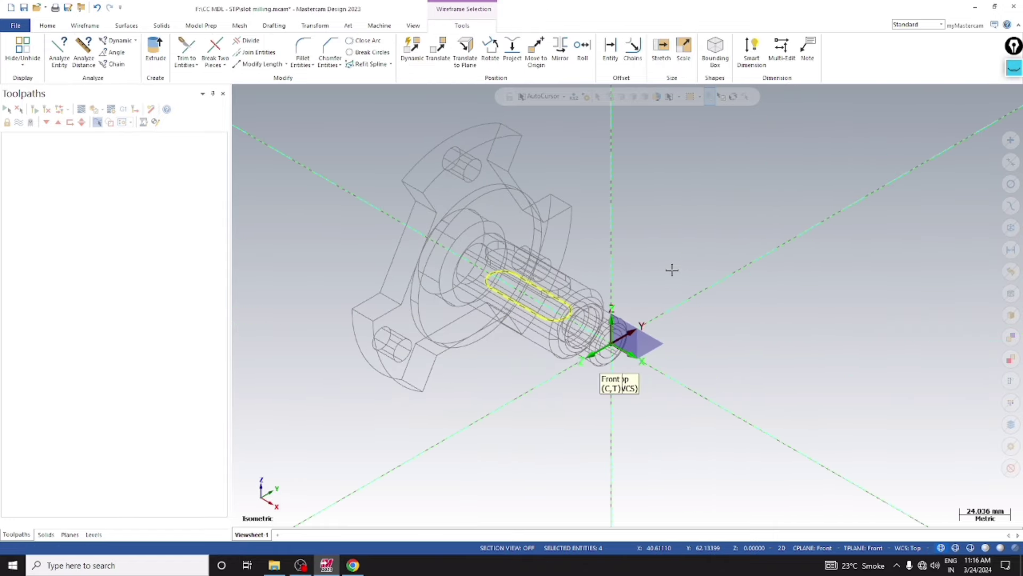
# Step: Start translating the selected slot curves and offset them 10 mm upward along Y
pyautogui.click(440, 58)
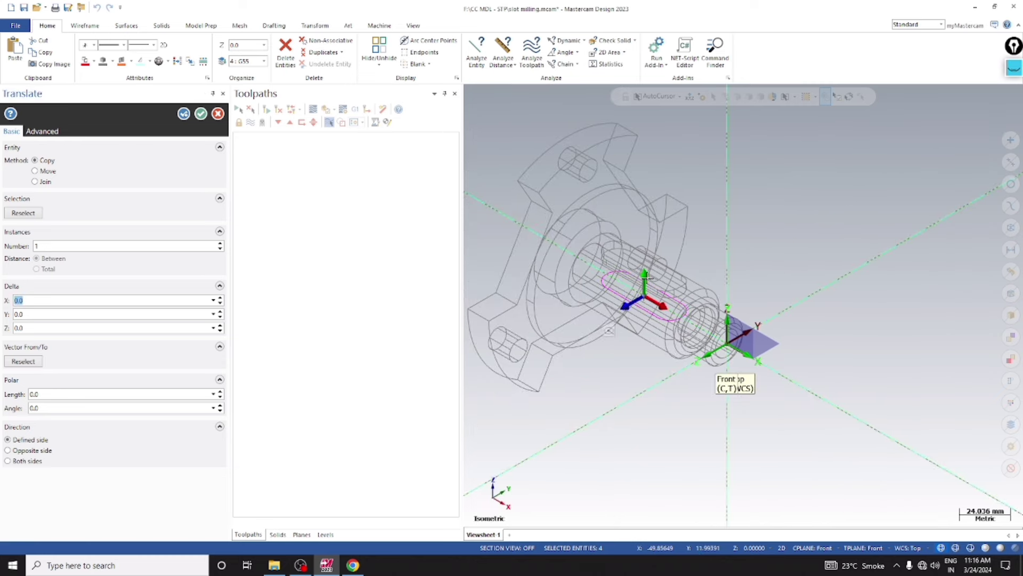
pyautogui.click(646, 275)
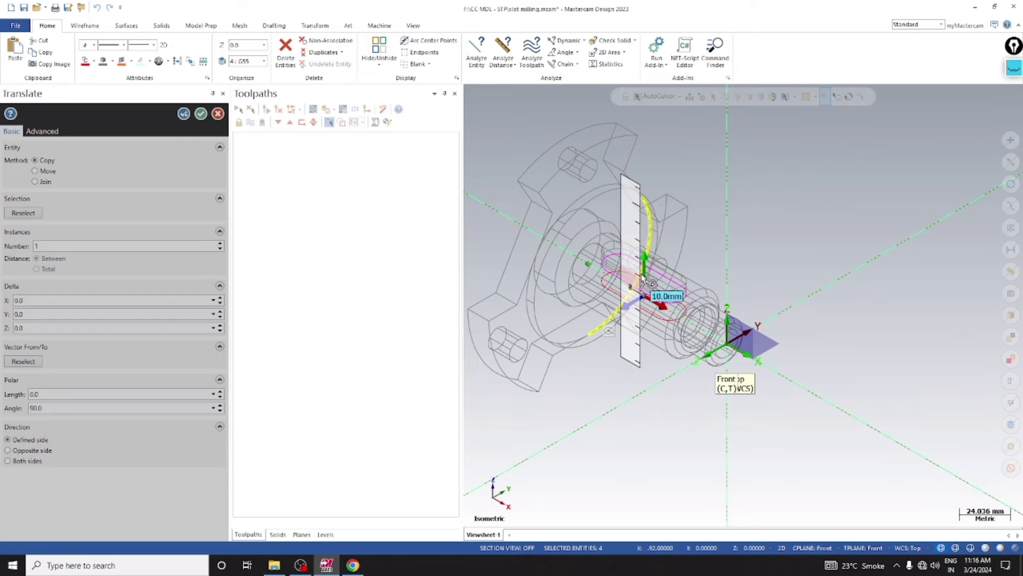
pyautogui.click(641, 274)
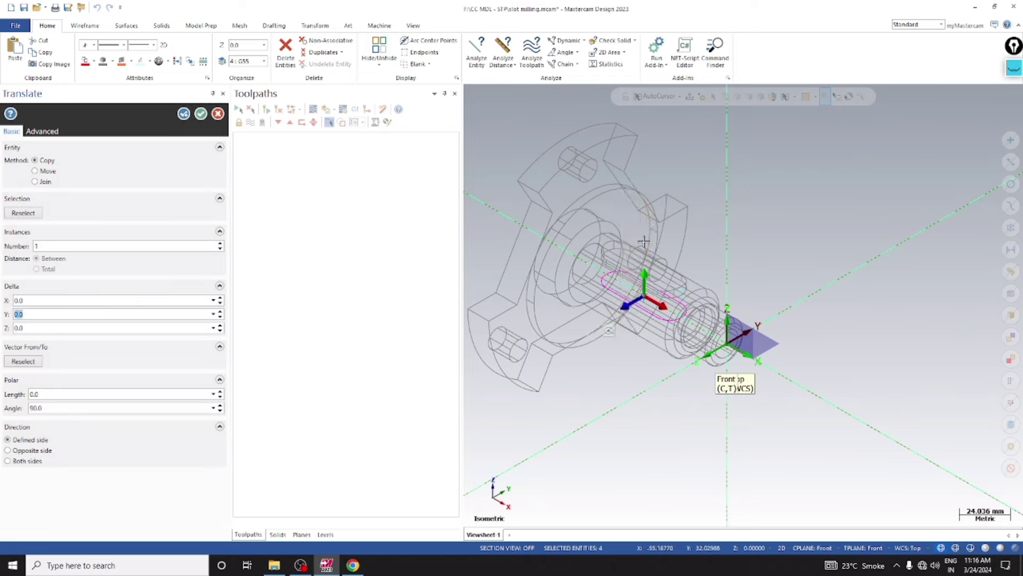
pyautogui.click(656, 301)
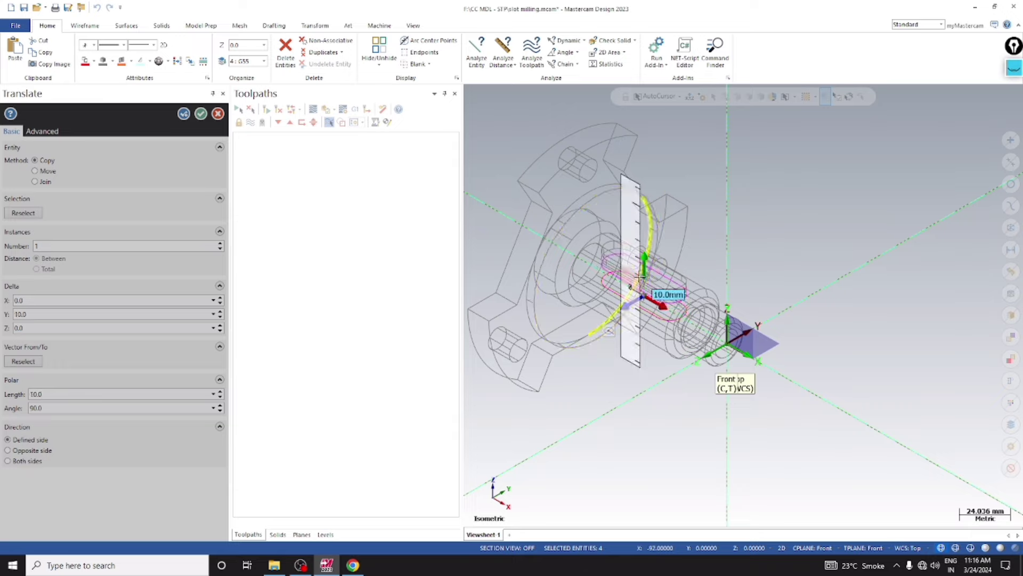
pyautogui.click(644, 265)
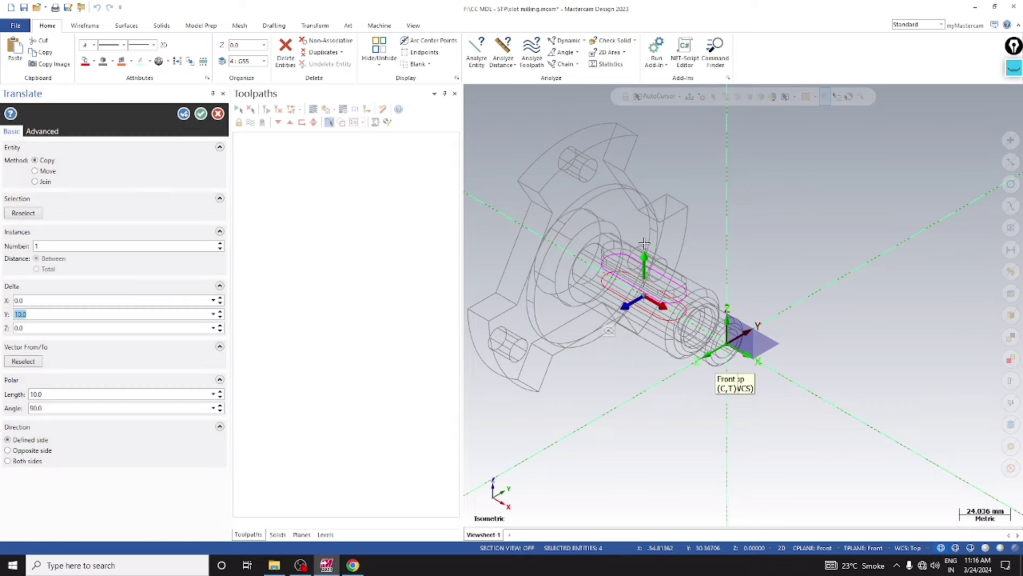
# Step: Change the translation to Move with a Y delta of 36/2, restore the shaded display and accept it
pyautogui.click(35, 171)
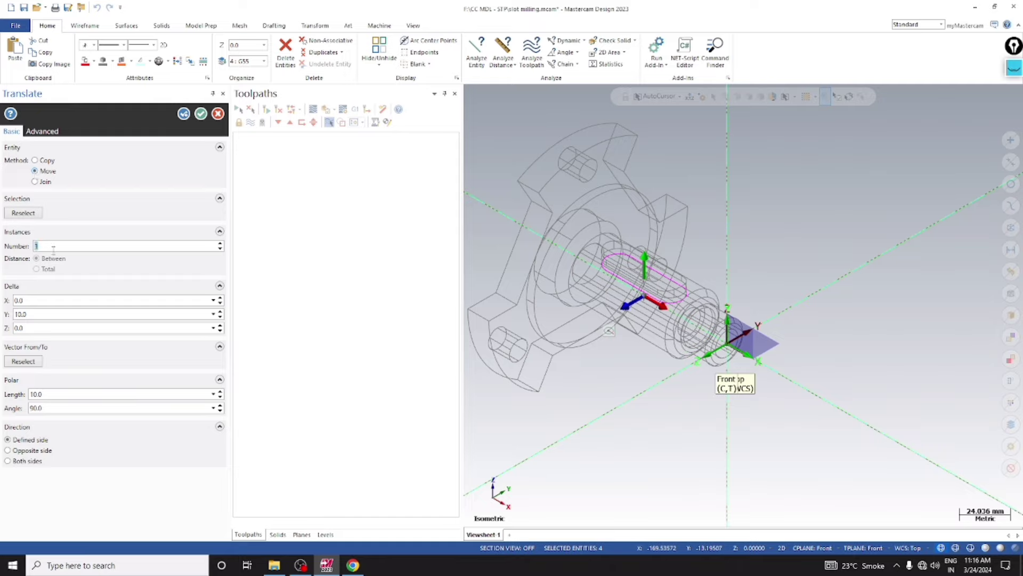
pyautogui.click(59, 314)
pyautogui.write('36/2')
pyautogui.press('Return')
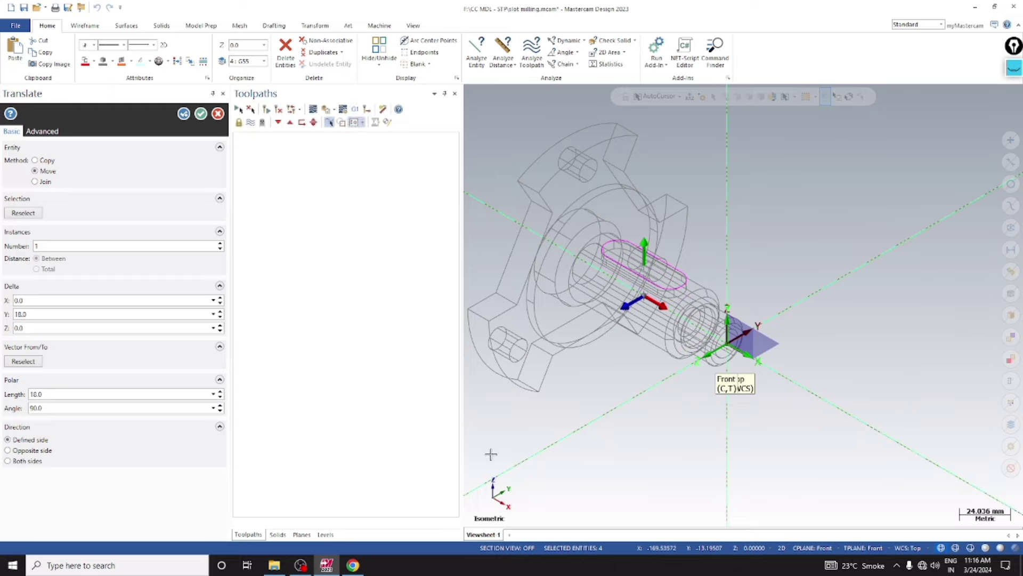
pyautogui.click(985, 548)
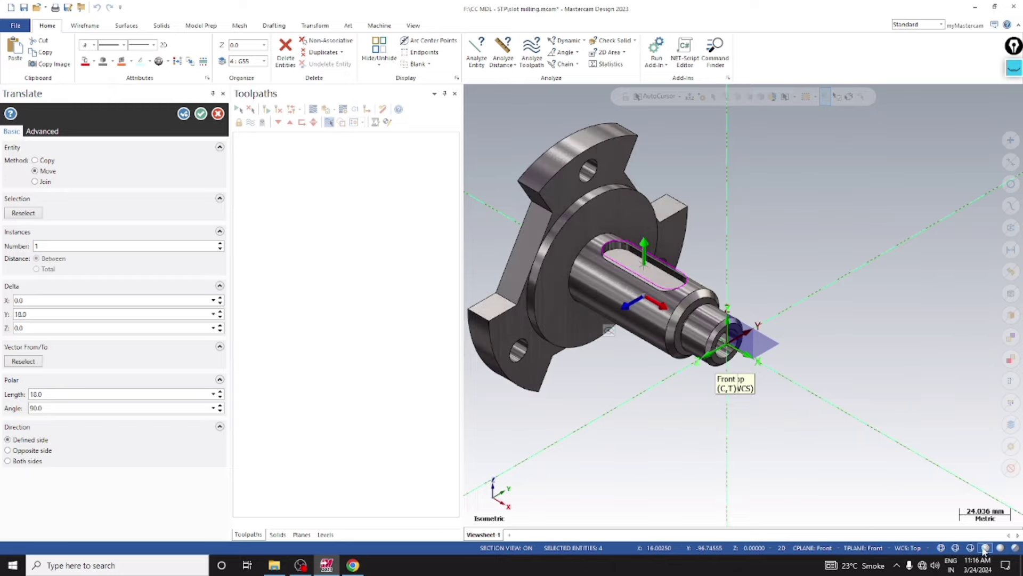
pyautogui.click(200, 117)
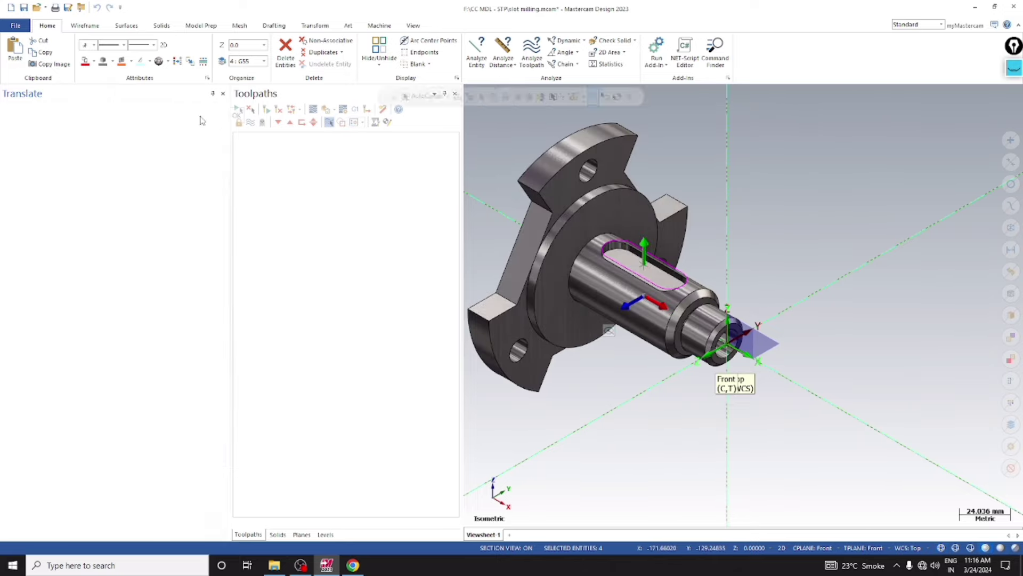
# Step: Save the slot milling file with the moved curves and set the isometric view
pyautogui.scroll(3, 696, 299)
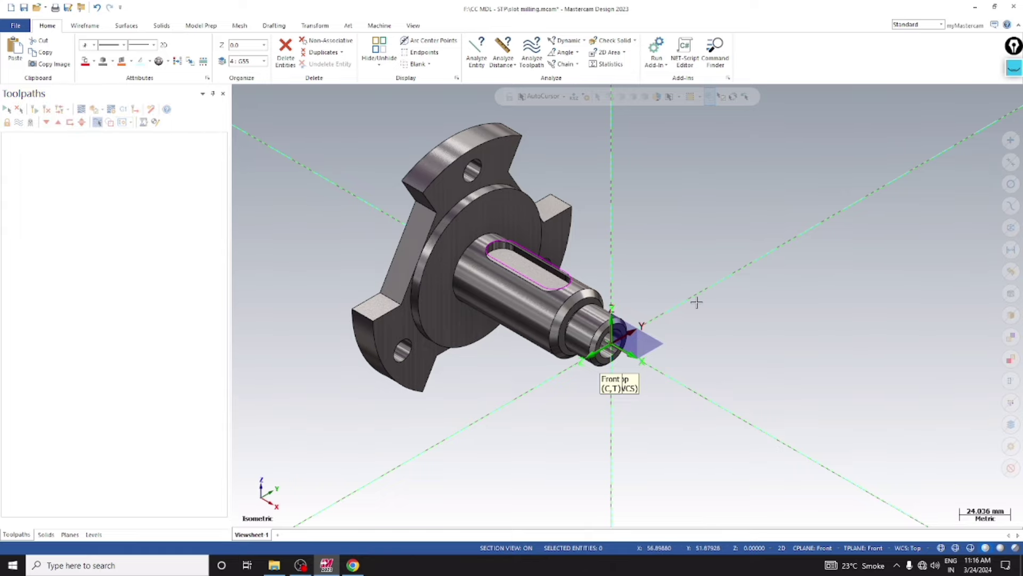
pyautogui.click(24, 8)
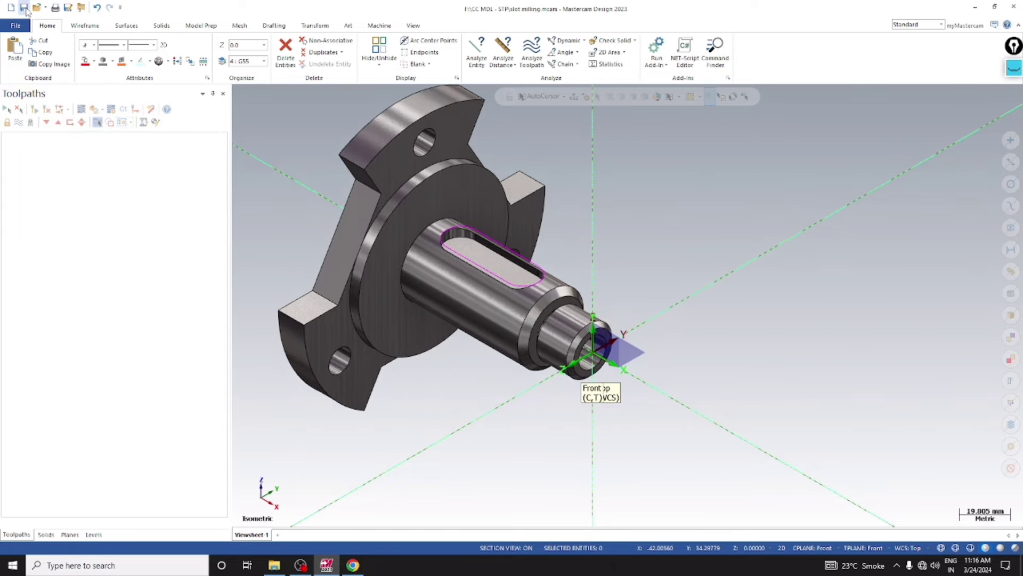
pyautogui.rightClick(667, 231)
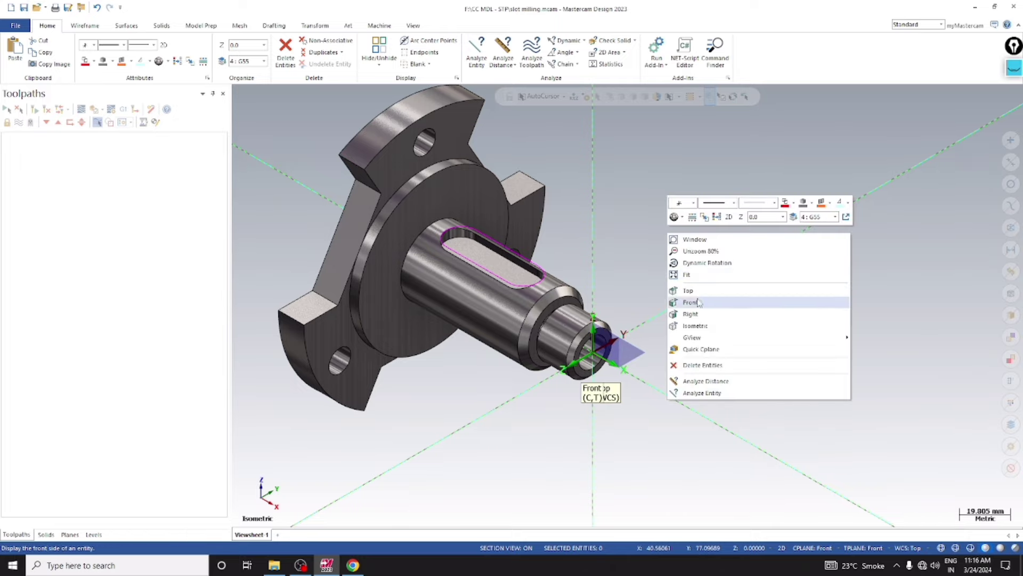
pyautogui.click(699, 325)
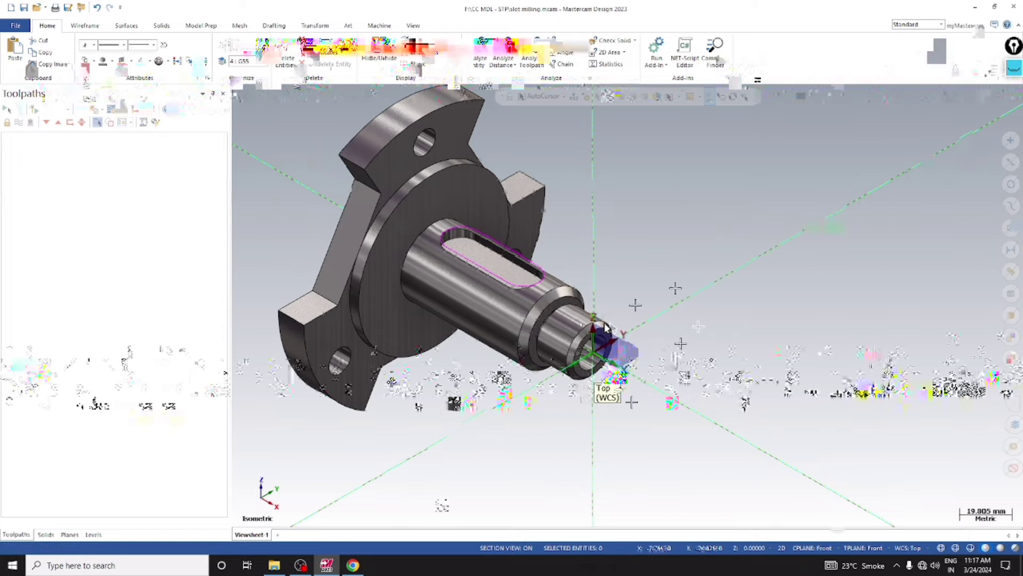
pyautogui.click(87, 26)
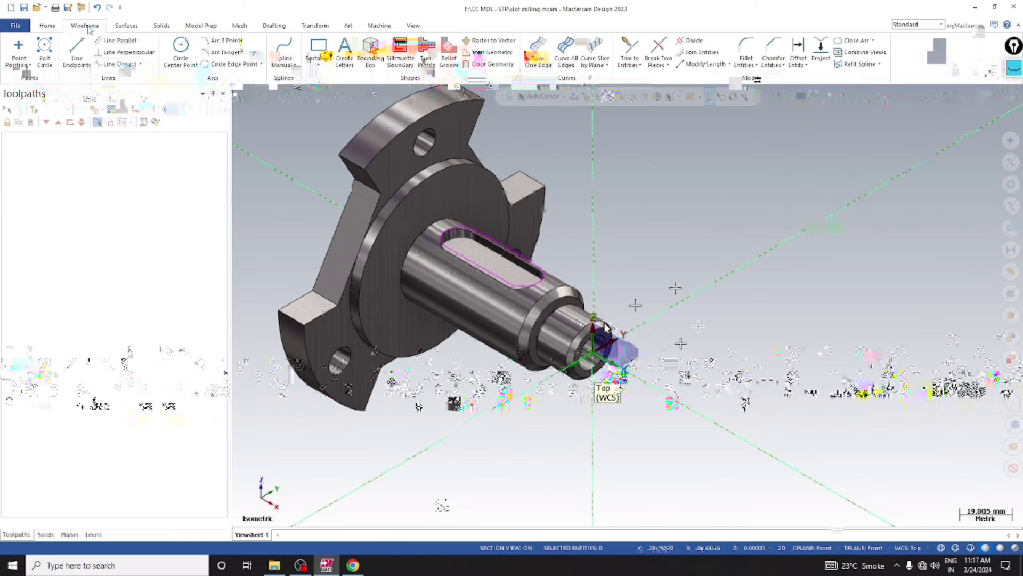
pyautogui.click(48, 26)
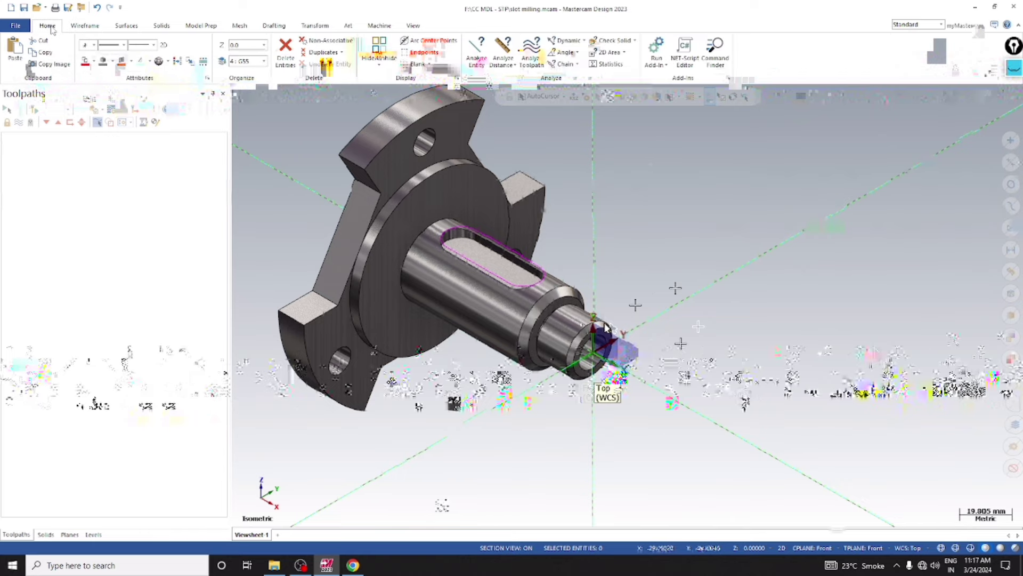
pyautogui.click(197, 28)
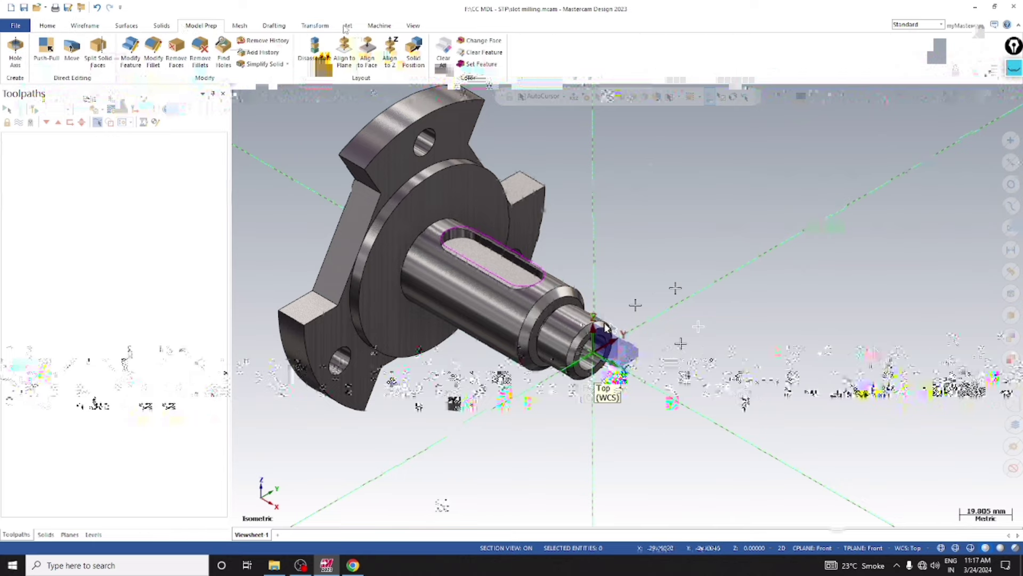
pyautogui.click(412, 26)
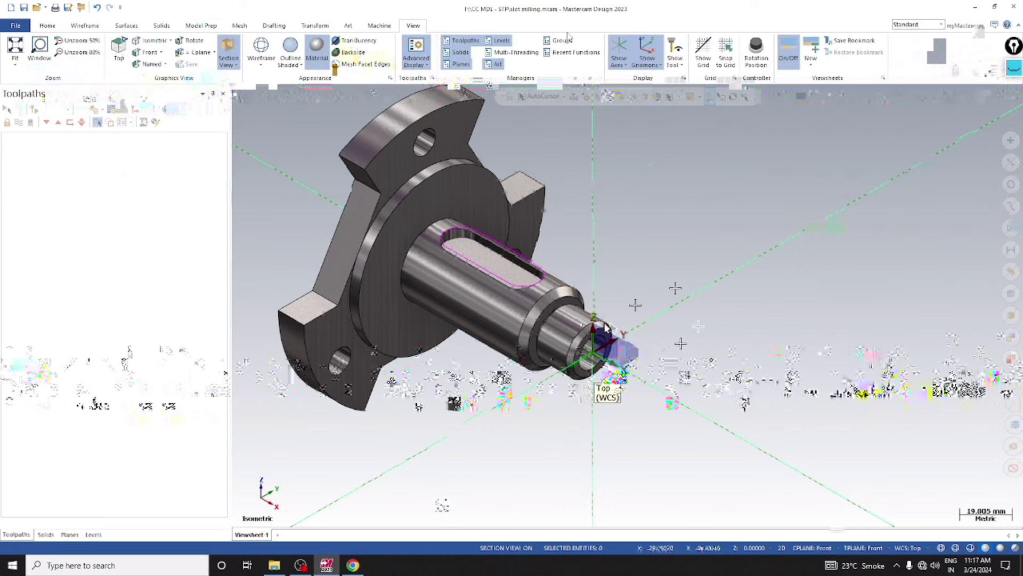
# Step: Hide the gnomons and set the construction and tool planes to the named G55 WCS plane
pyautogui.click(645, 53)
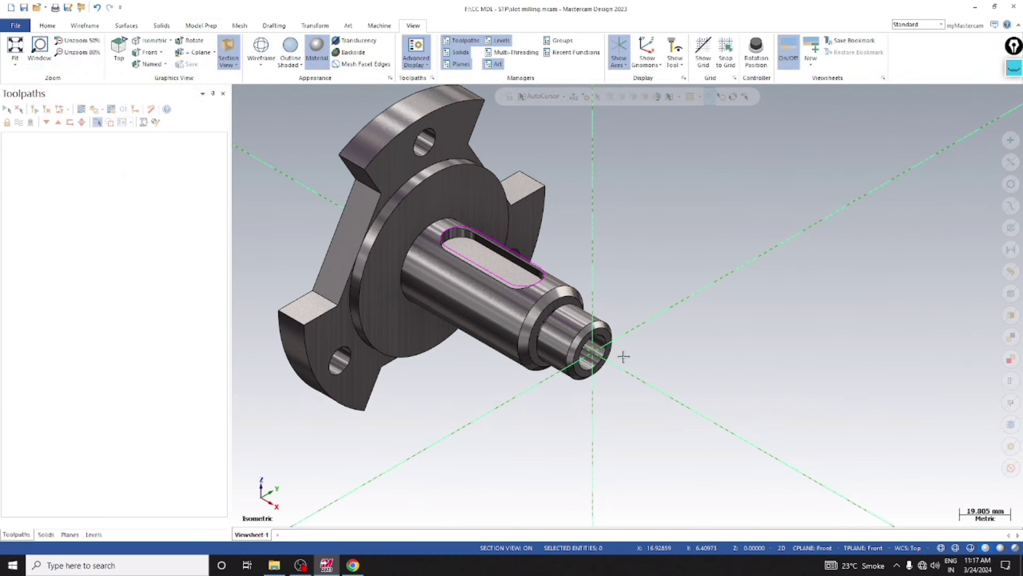
pyautogui.click(831, 548)
pyautogui.moveTo(840, 423)
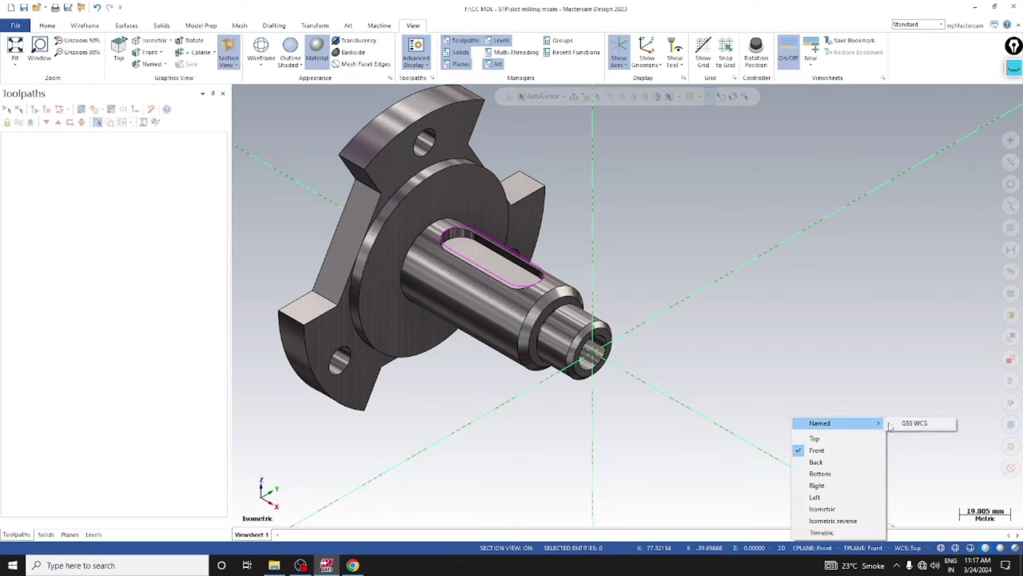
pyautogui.click(907, 422)
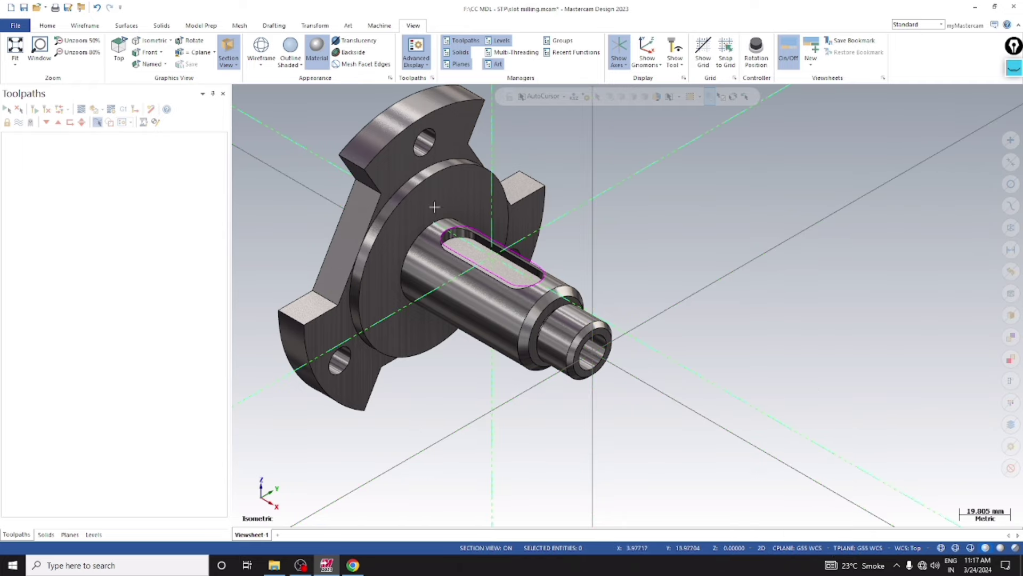
# Step: Clear the transform result colours from the moved slot curves and save the file
pyautogui.rightClick(657, 223)
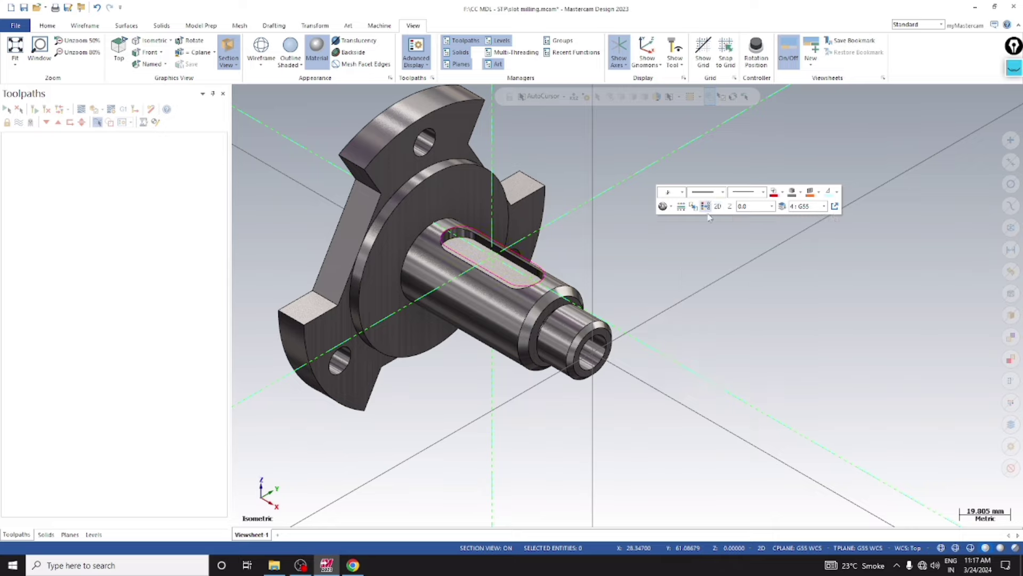
pyautogui.click(24, 6)
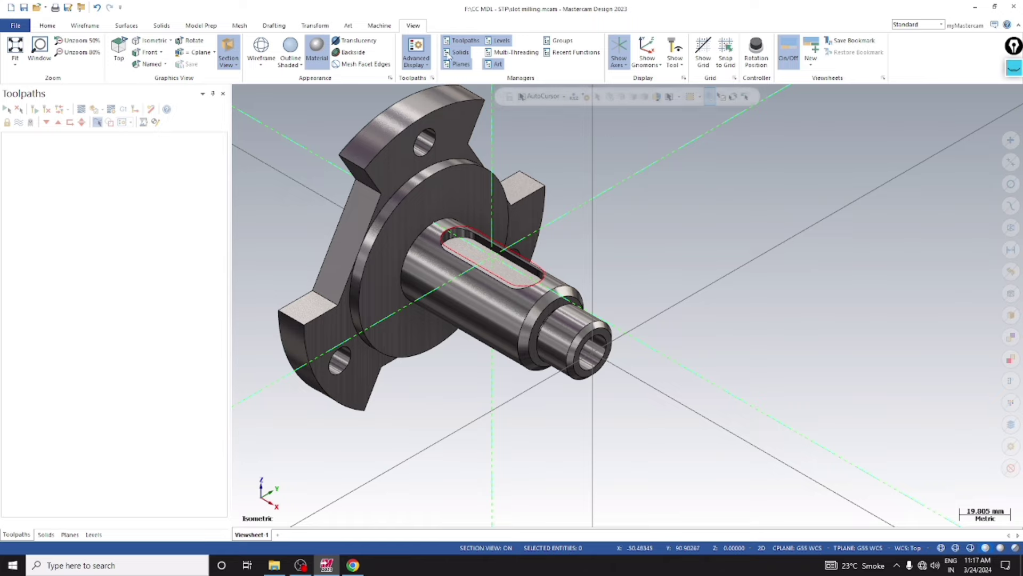
# Step: Add a mill machine group using the MILL 3 - AXIS VMC MM machine definition
pyautogui.click(380, 25)
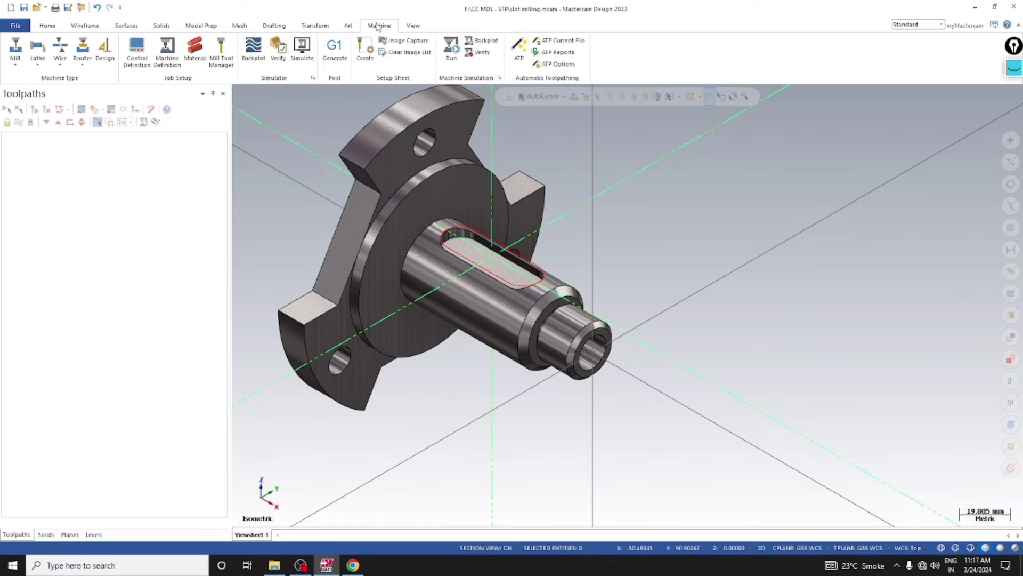
pyautogui.click(16, 63)
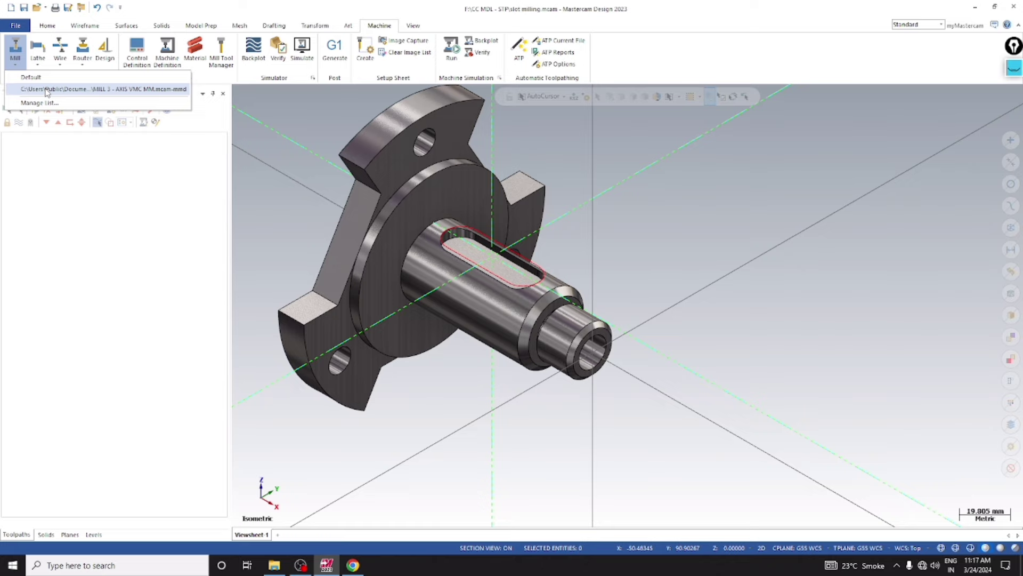
pyautogui.click(47, 89)
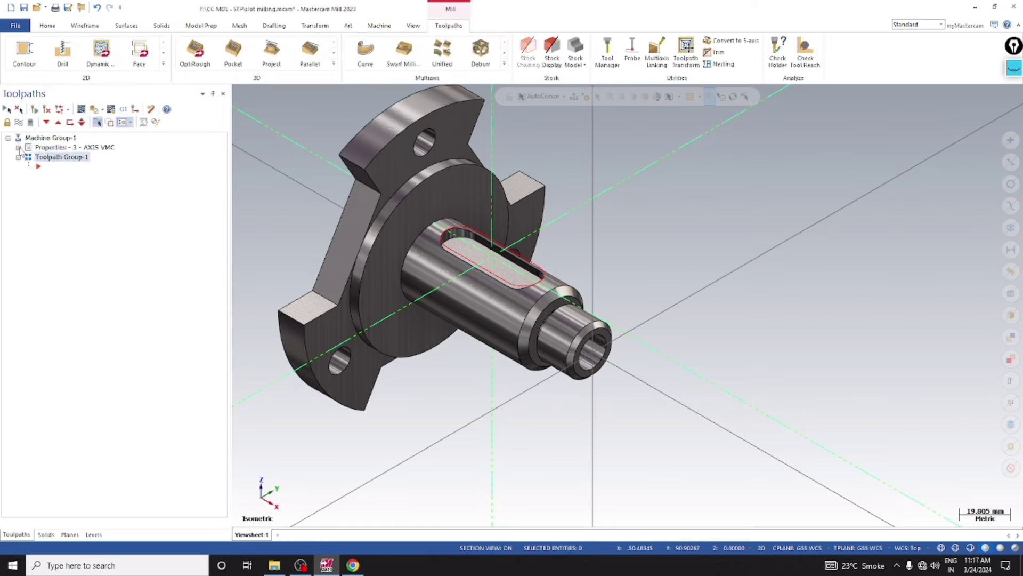
# Step: Examine the stock setup in the machine group's properties and close it
pyautogui.click(18, 148)
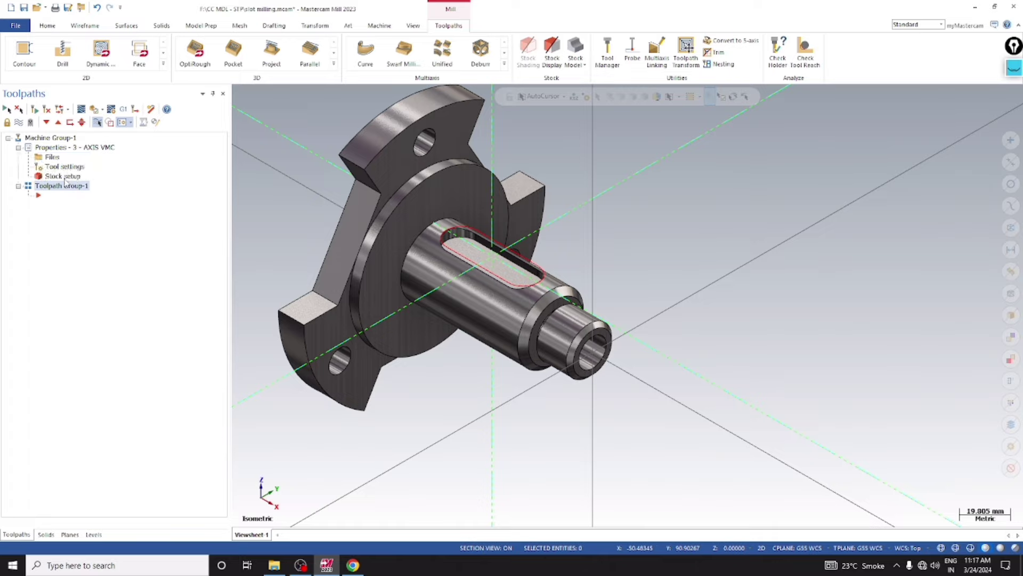
pyautogui.click(64, 180)
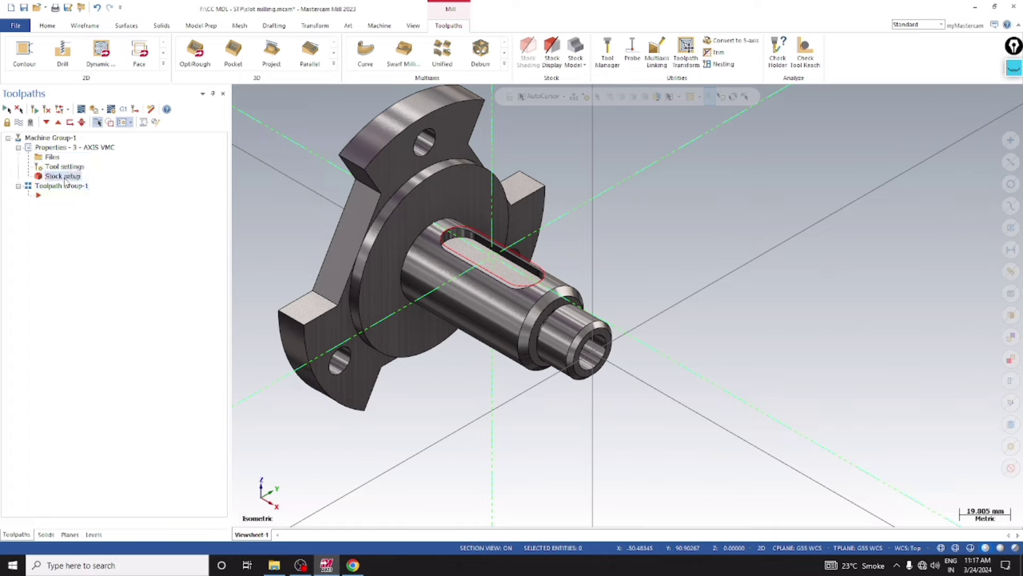
pyautogui.click(63, 176)
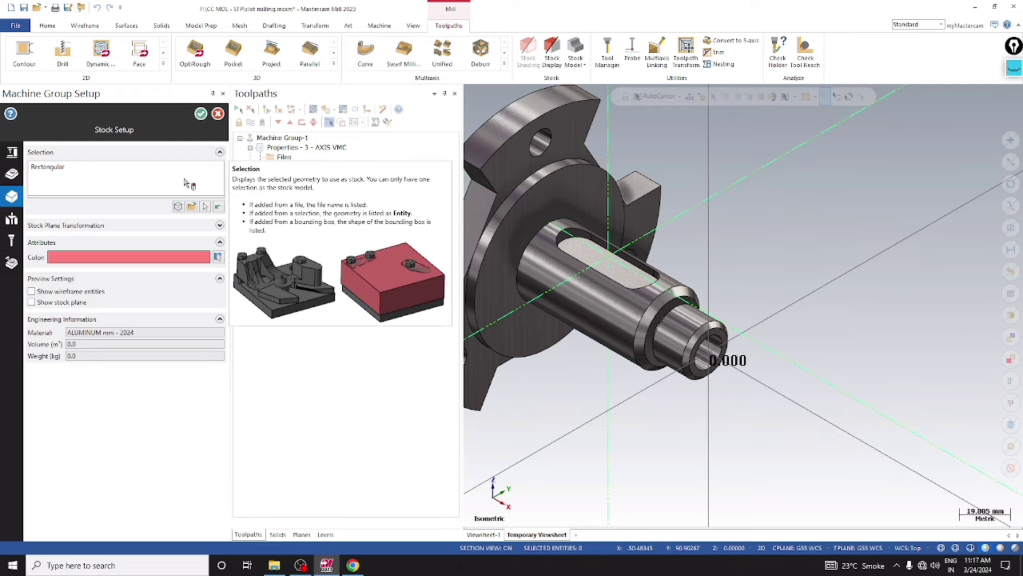
pyautogui.press('Return')
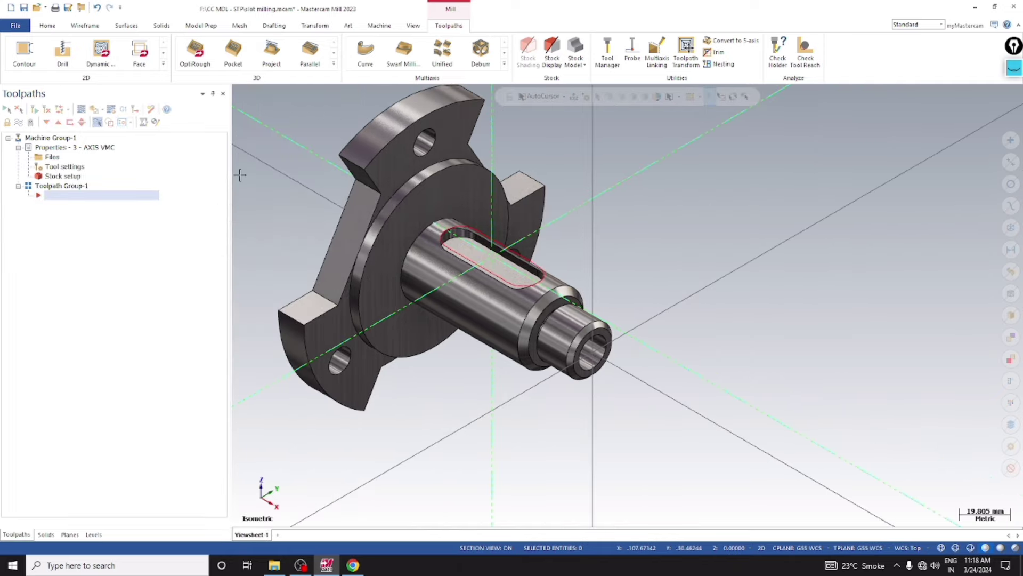
# Step: Create level 5 named STOCK as the active level
pyautogui.click(94, 535)
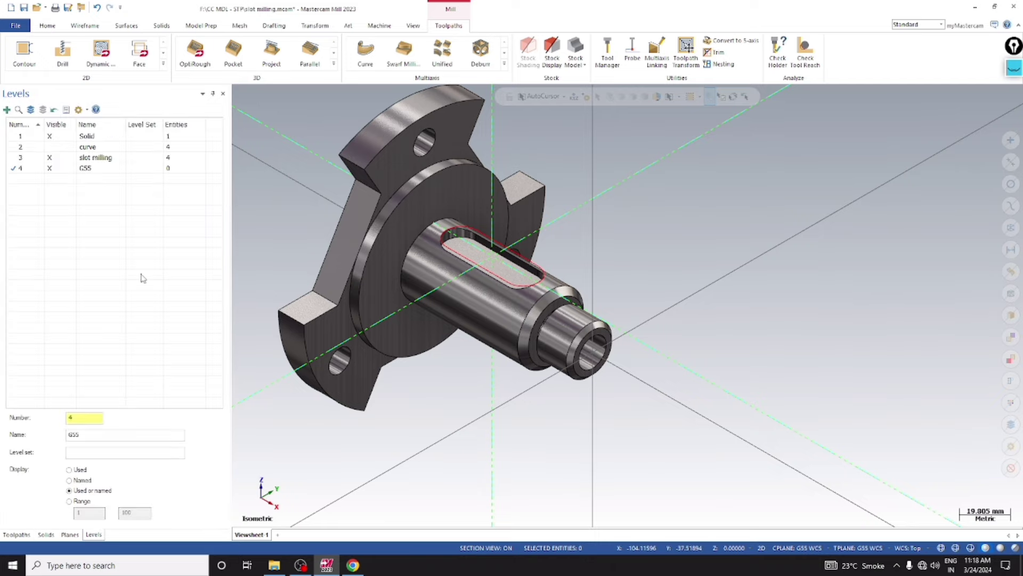
pyautogui.click(6, 110)
pyautogui.press('Return')
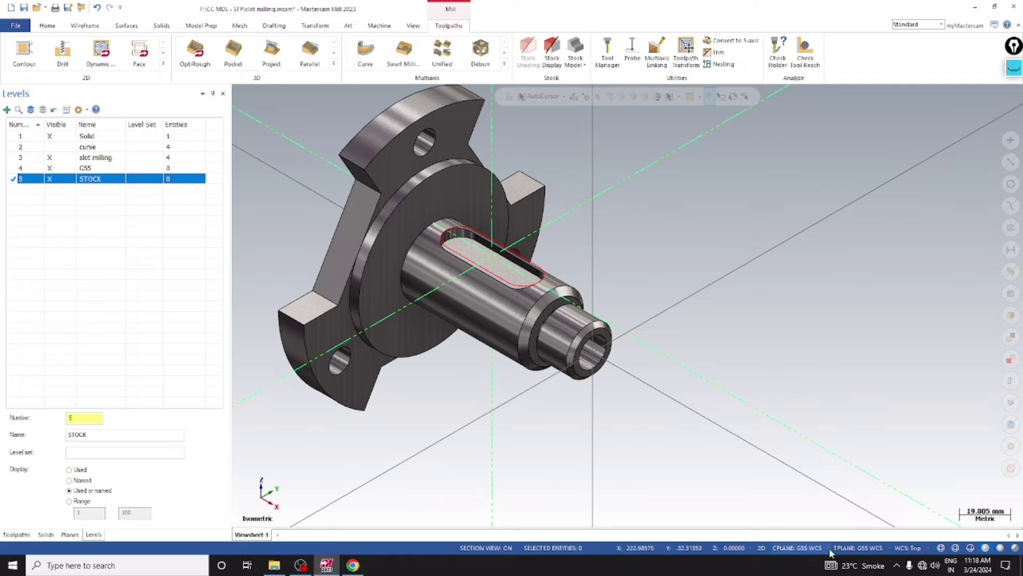
# Step: Set the construction and tool planes to Top and hide the slot milling and G55 levels
pyautogui.click(797, 547)
pyautogui.click(798, 438)
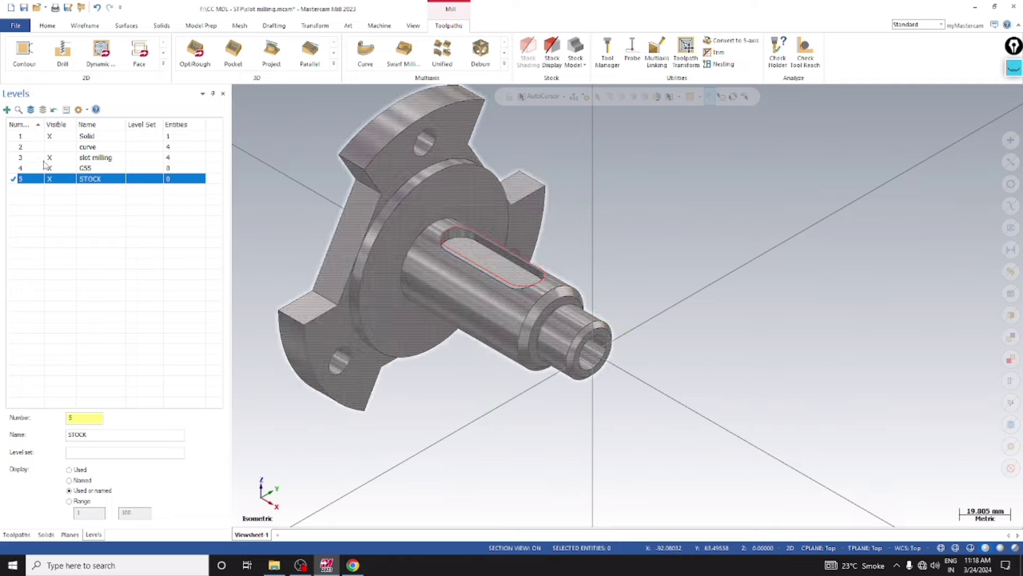
pyautogui.click(49, 158)
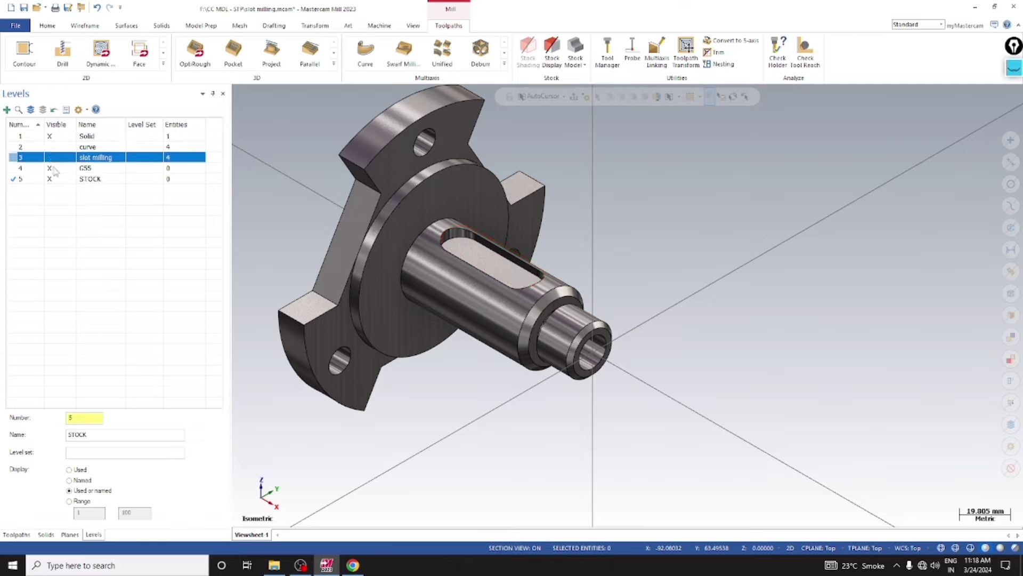
pyautogui.click(54, 168)
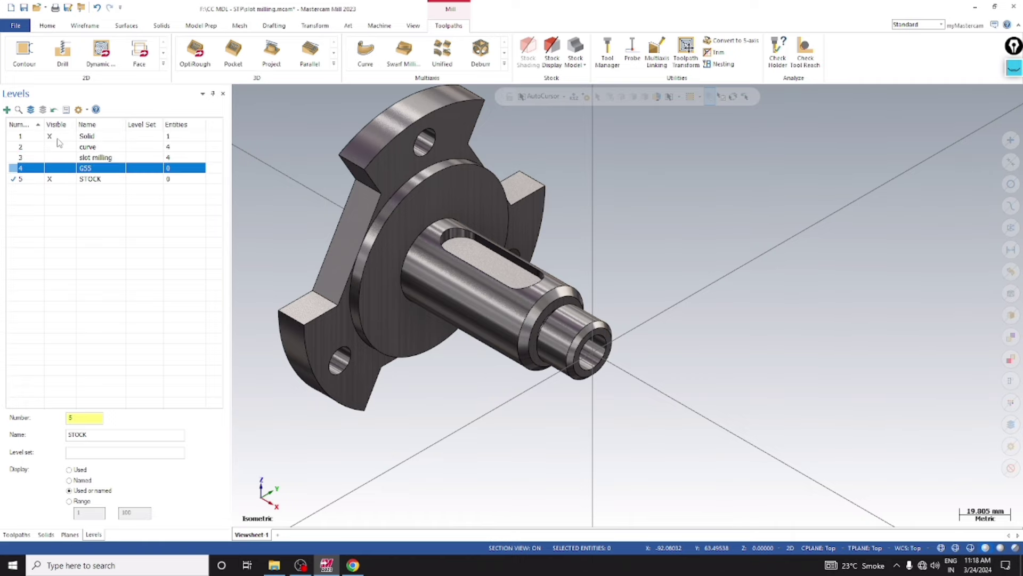
# Step: In top view, create an upper Turn Profile of the shaft solid with the Spin method and 0.02 tolerance
pyautogui.rightClick(680, 210)
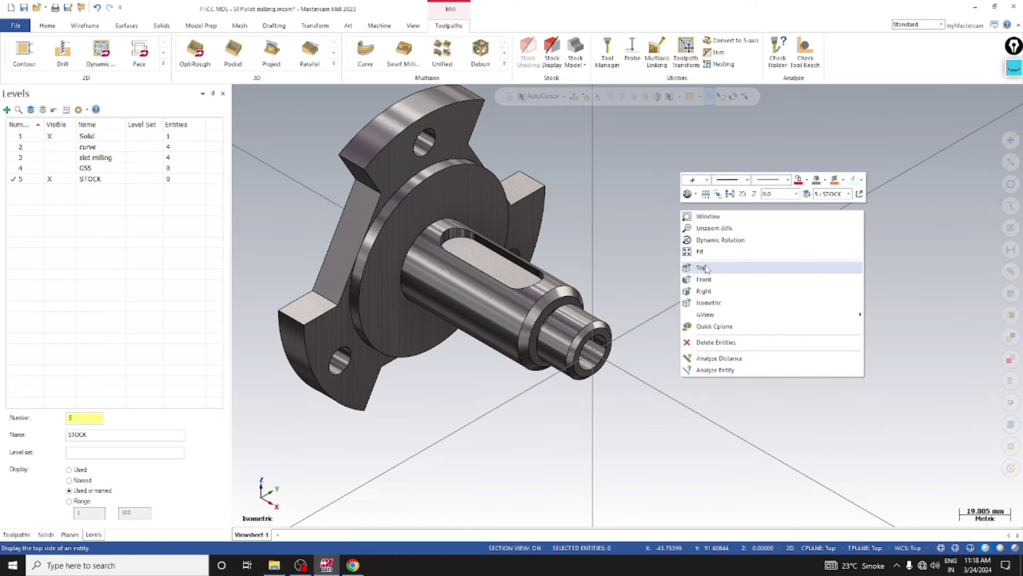
pyautogui.click(701, 268)
pyautogui.scroll(-3, 516, 235)
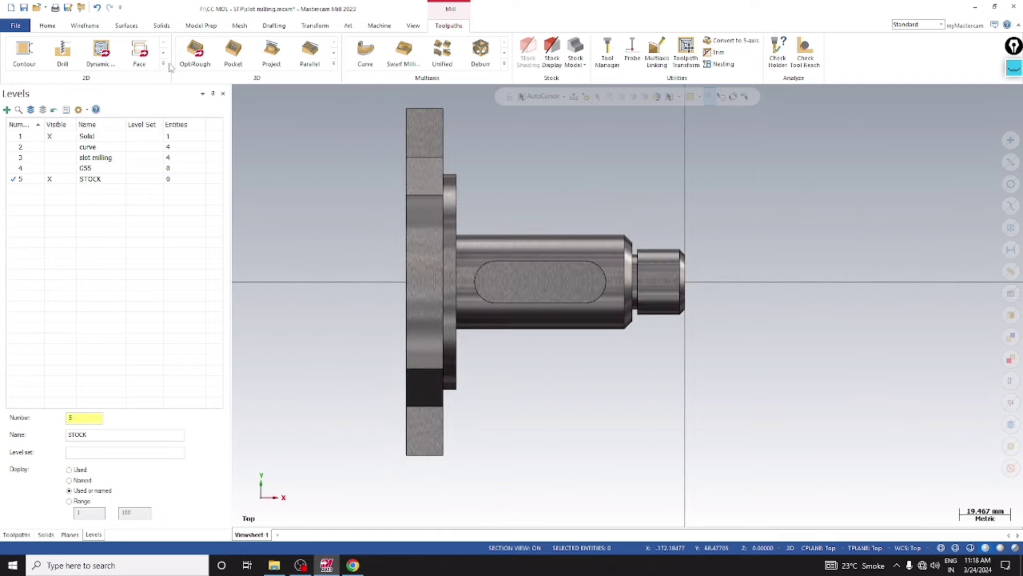
pyautogui.click(45, 26)
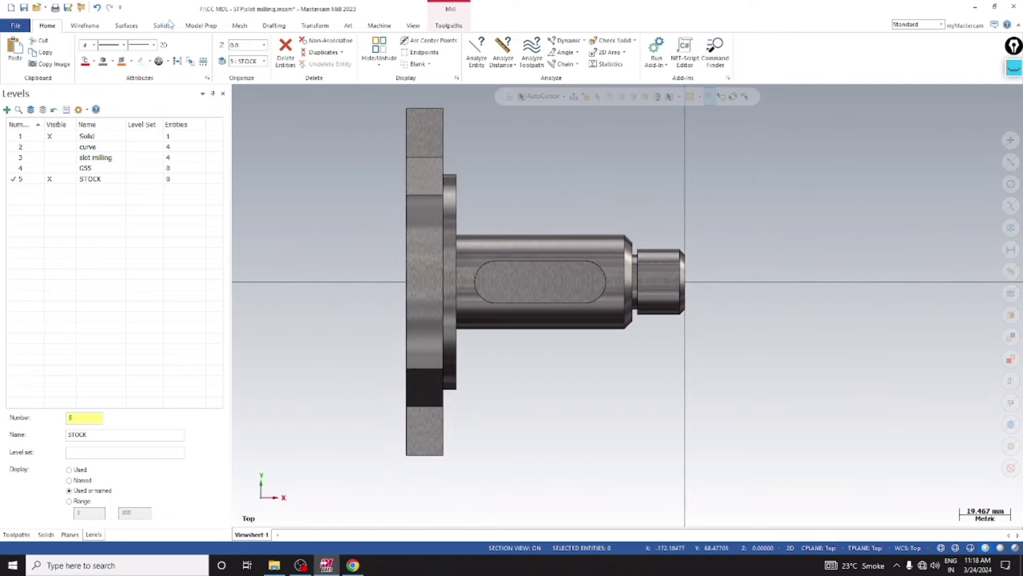
pyautogui.click(87, 26)
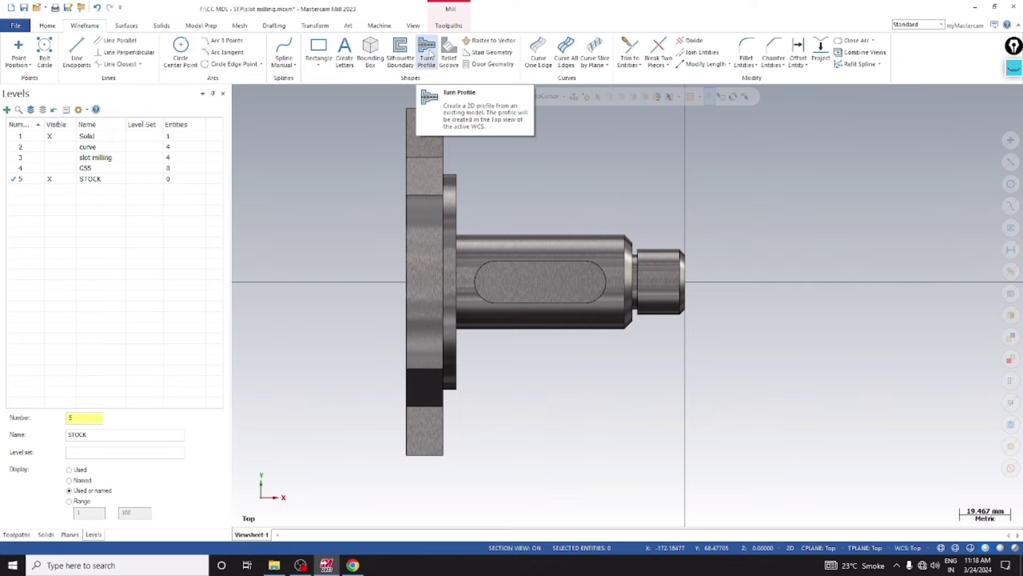
pyautogui.click(429, 53)
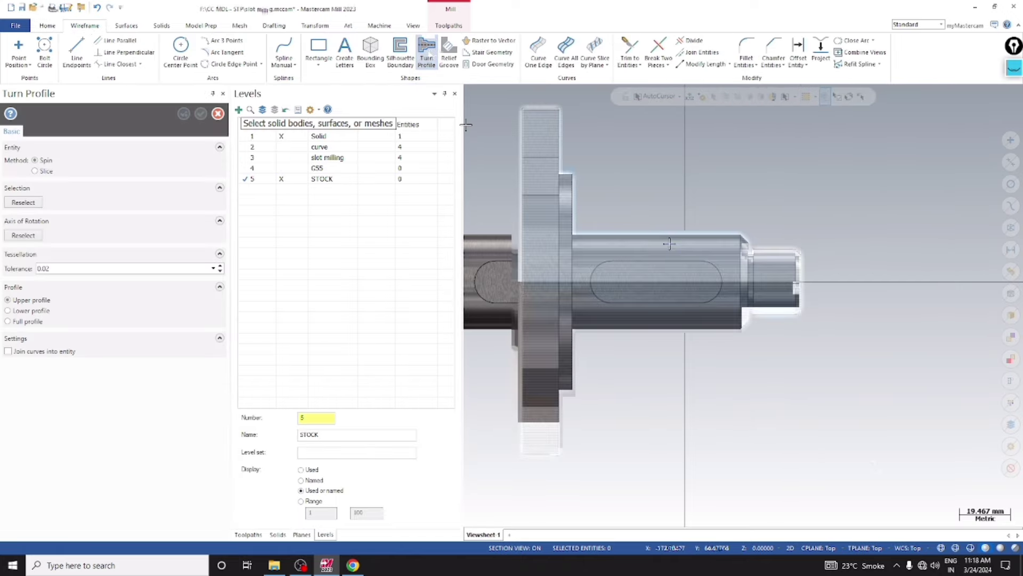
pyautogui.click(705, 118)
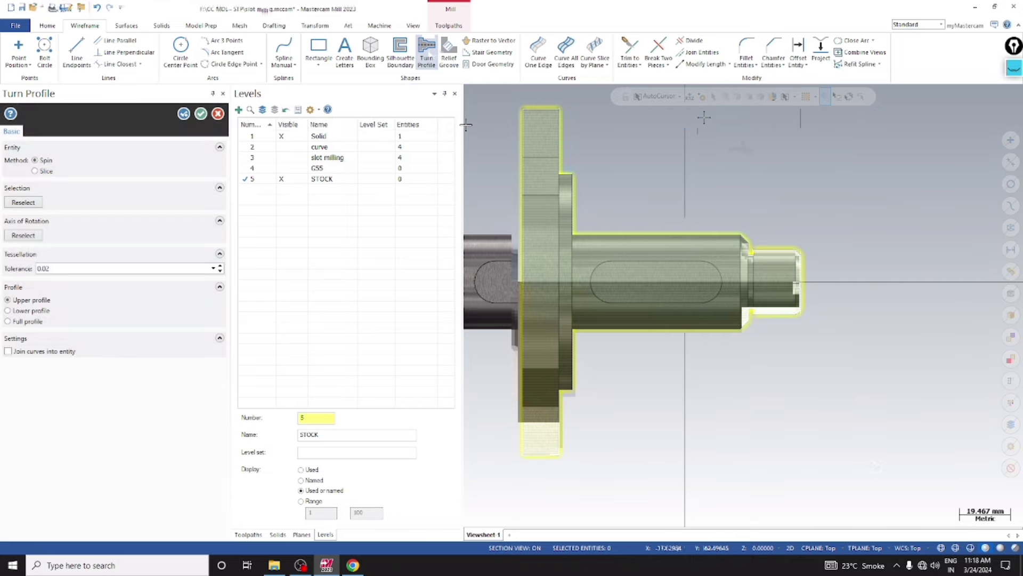
pyautogui.click(201, 114)
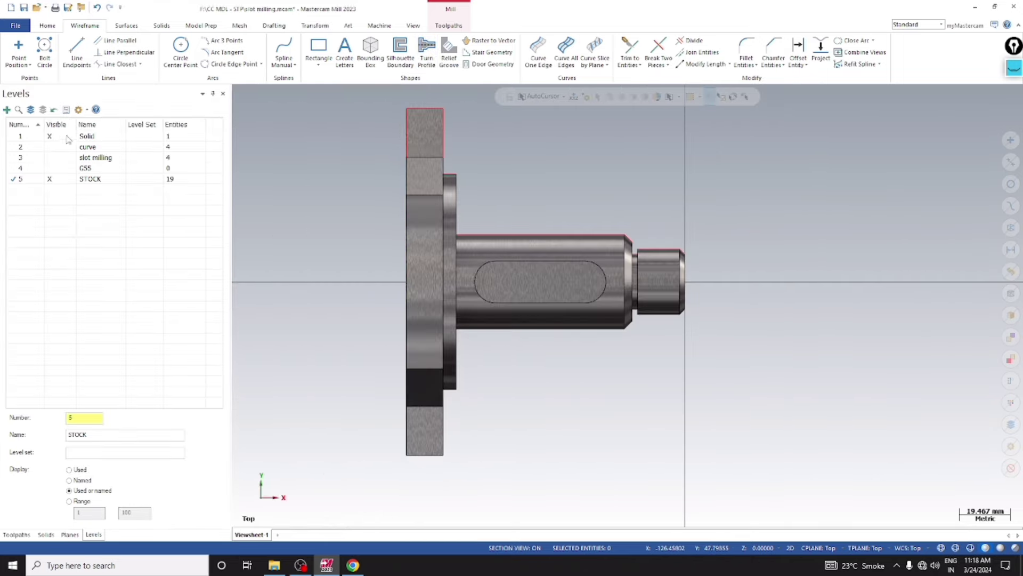
# Step: Hide the Solid level so only the turned profile is displayed, seen from the top
pyautogui.click(51, 137)
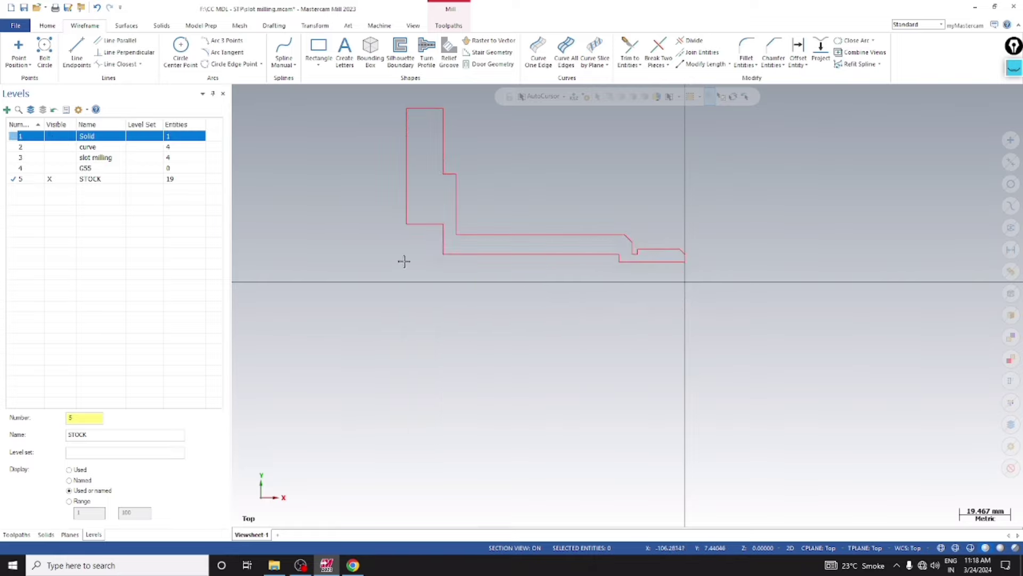
pyautogui.rightClick(340, 218)
pyautogui.click(364, 276)
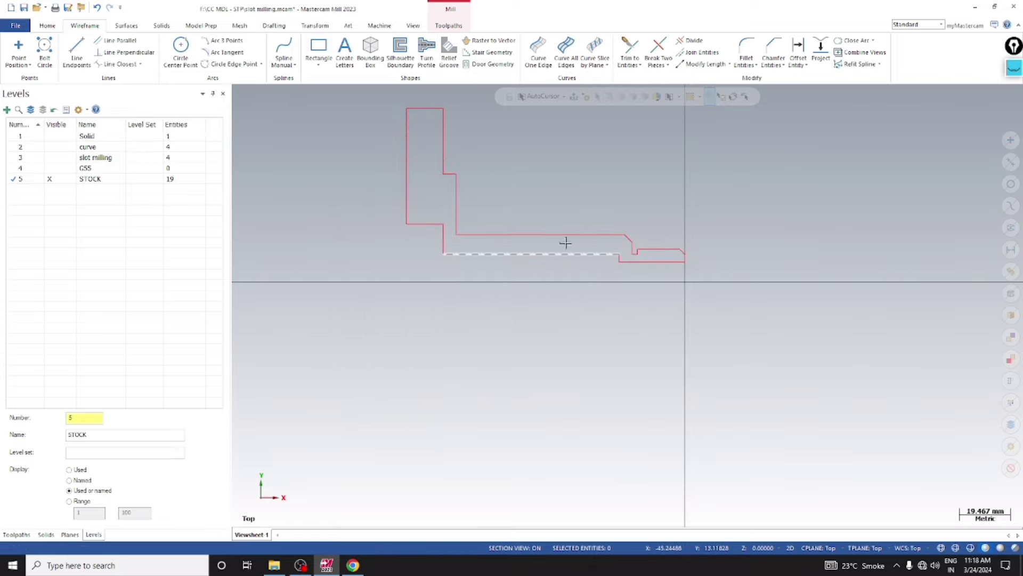
# Step: Draw a 10 mm line from the origin along the shaft axis at 180 degrees
pyautogui.click(77, 50)
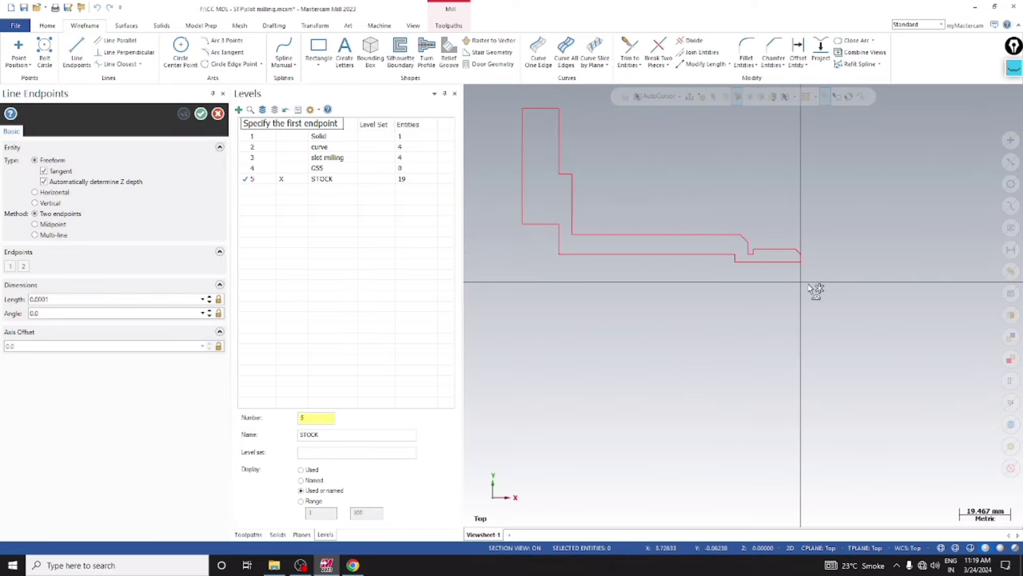
pyautogui.click(801, 282)
pyautogui.click(740, 281)
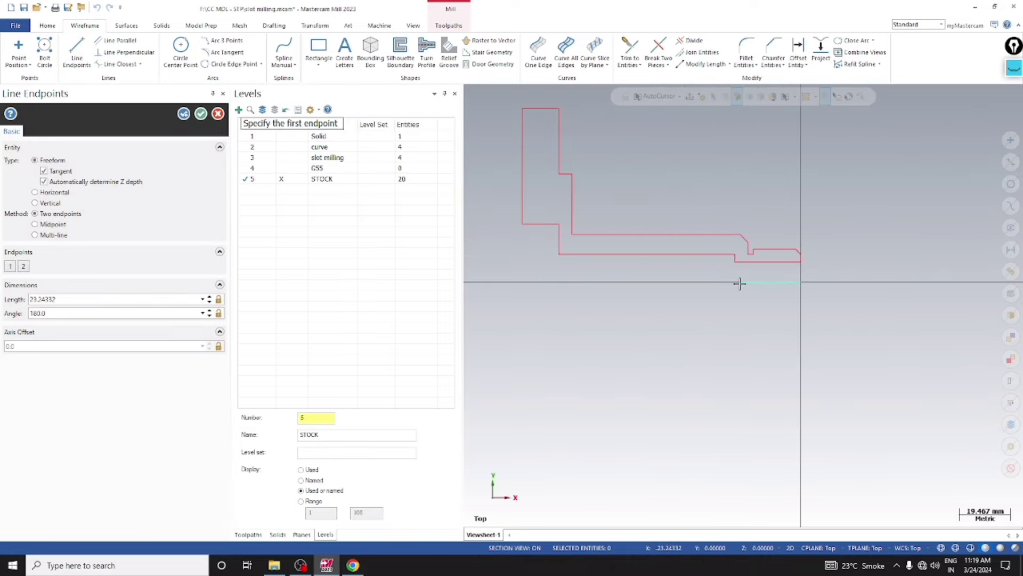
pyautogui.click(114, 302)
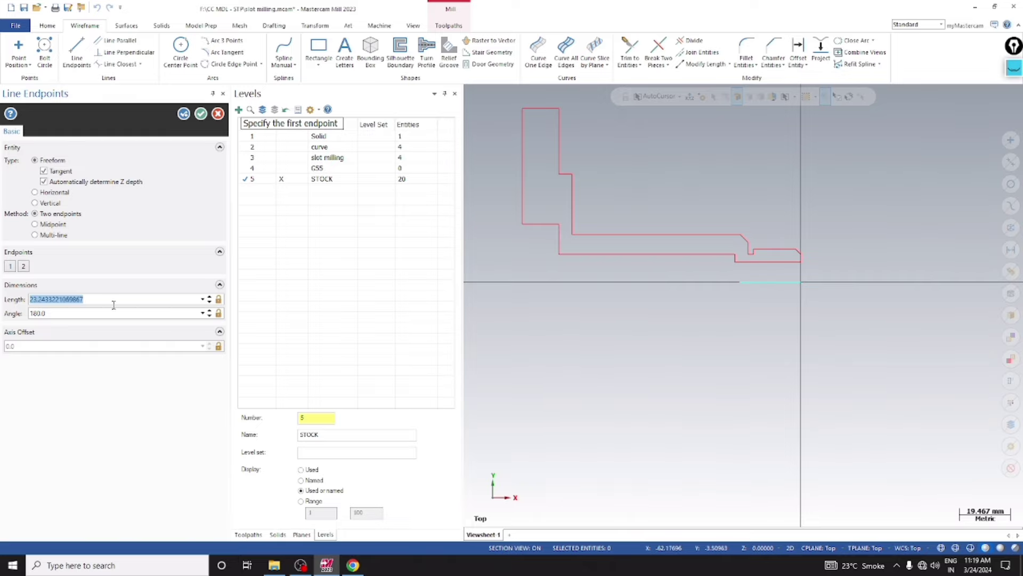
pyautogui.write('10')
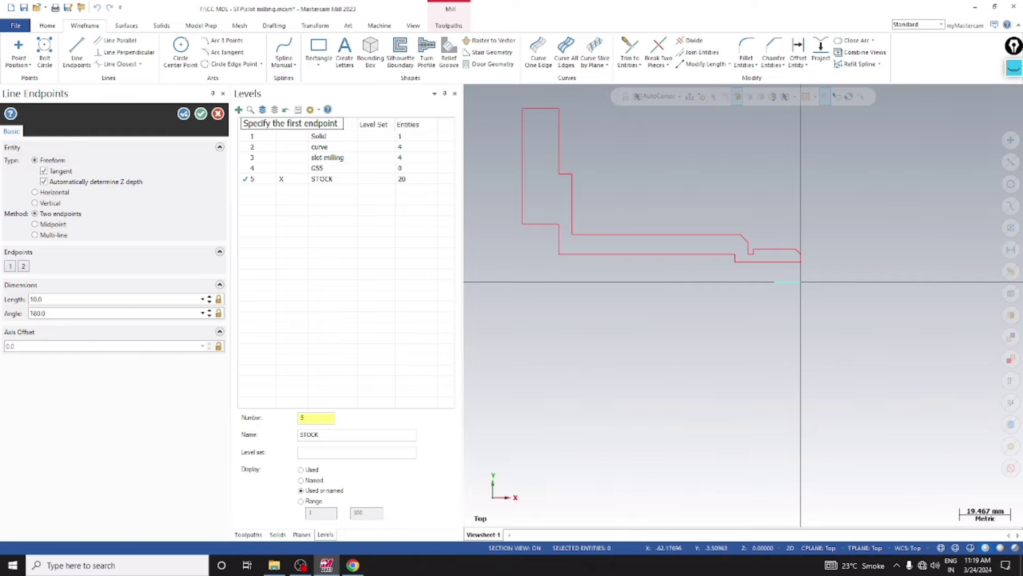
pyautogui.click(200, 113)
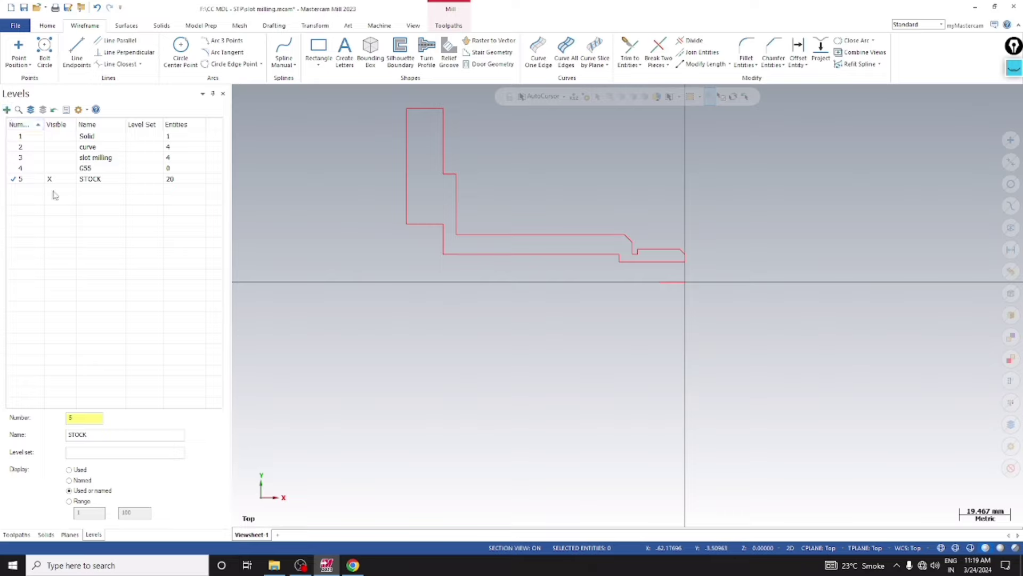
pyautogui.scroll(-1, 448, 249)
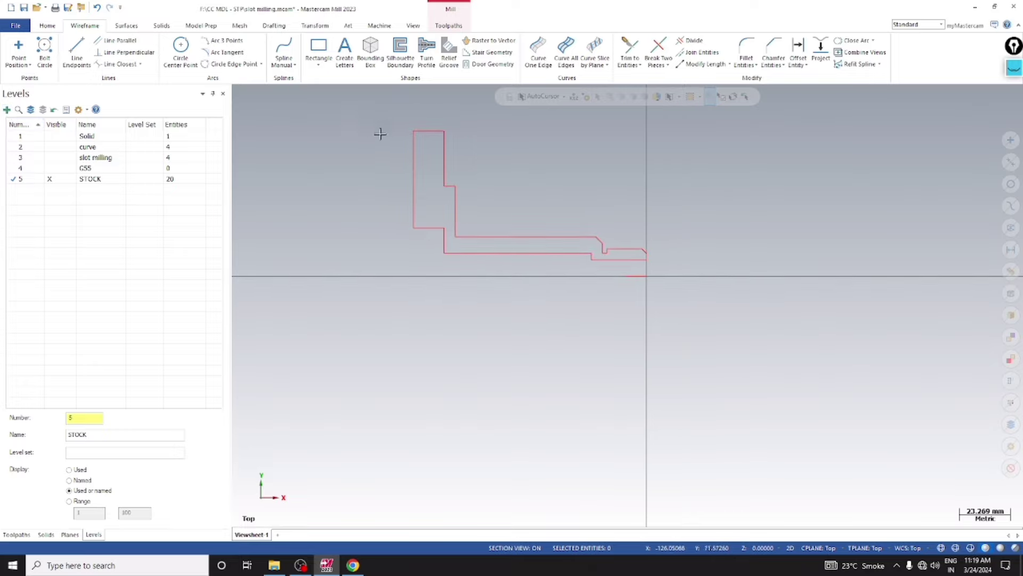
pyautogui.moveTo(369, 119); pyautogui.dragTo(701, 285)
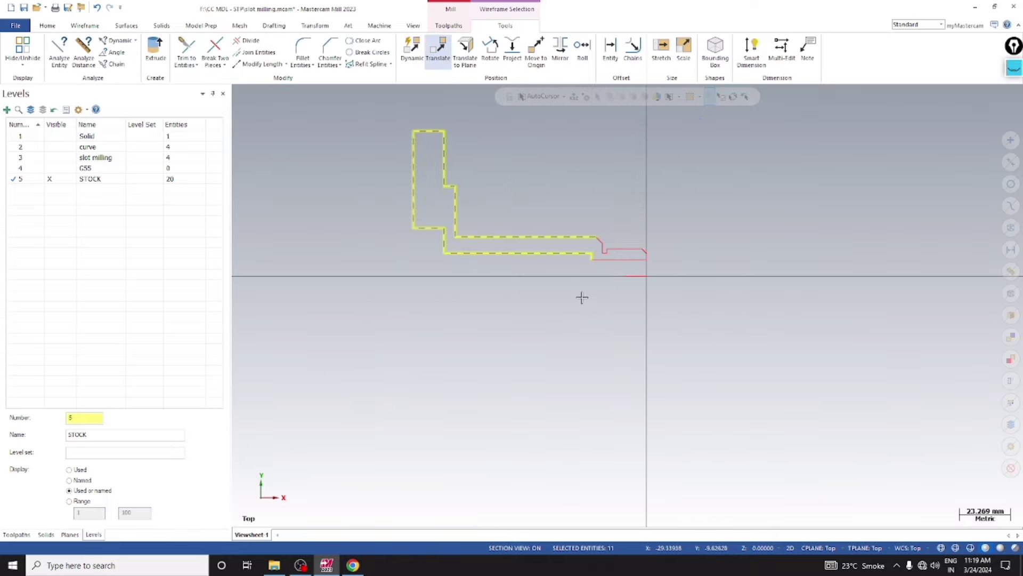
pyautogui.press('Escape')
# Step: Show the stock profile and its axis line in isometric view
pyautogui.rightClick(679, 186)
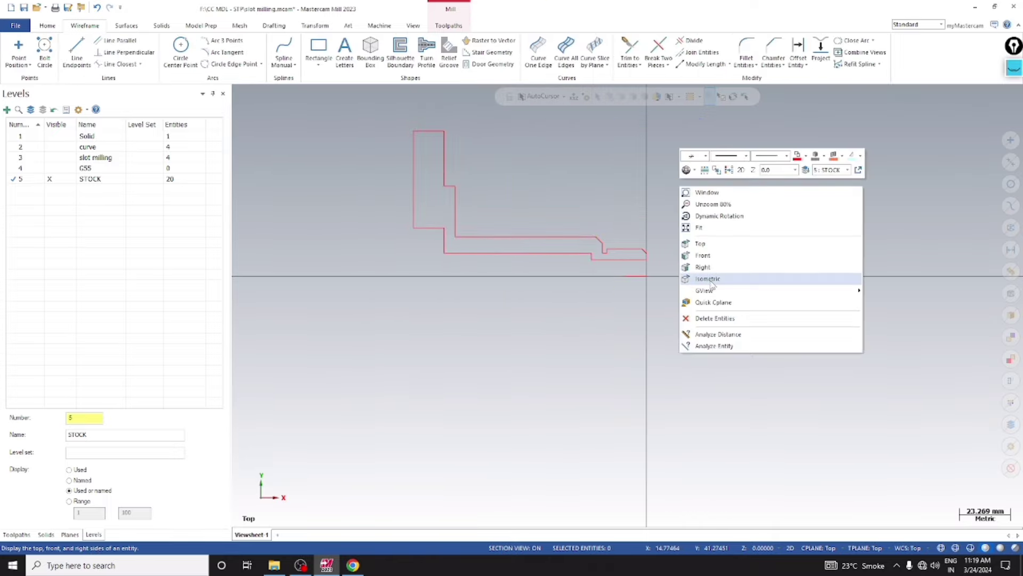
pyautogui.click(712, 282)
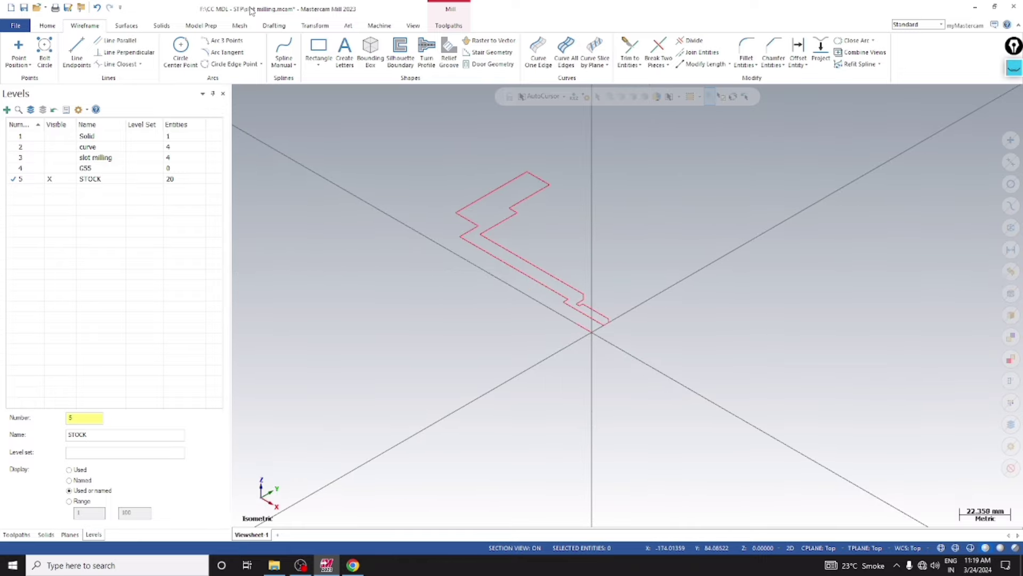
# Step: Revolve the closed stock profile 360 degrees about the 10 mm axis line to create a solid body
pyautogui.click(166, 27)
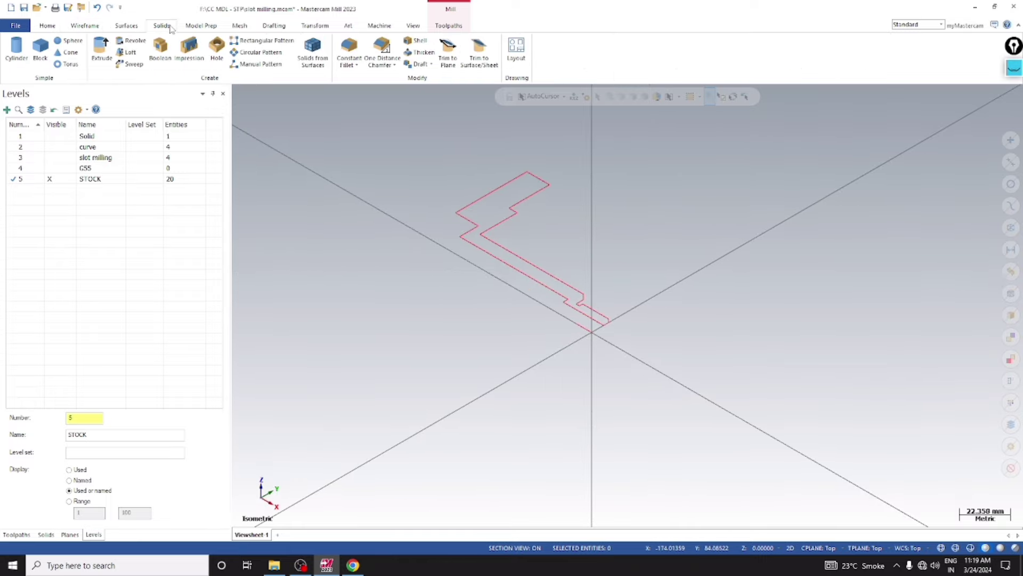
pyautogui.click(133, 40)
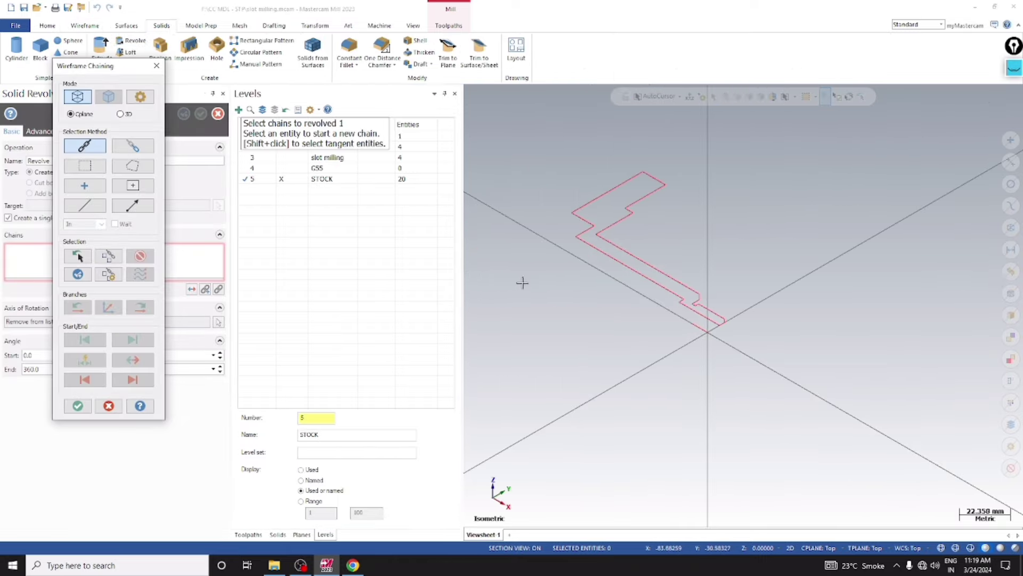
pyautogui.click(634, 272)
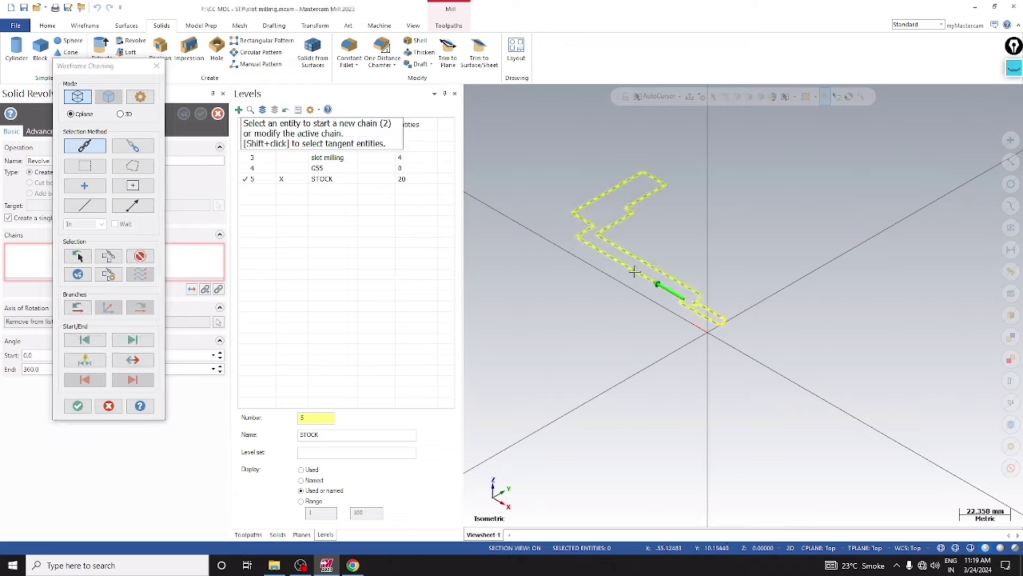
pyautogui.click(77, 406)
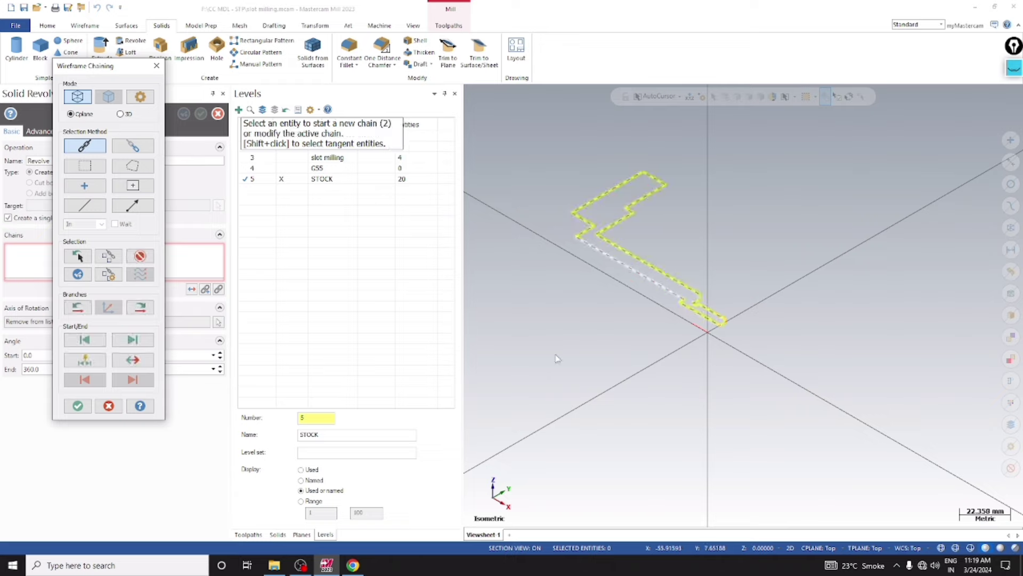
pyautogui.click(699, 322)
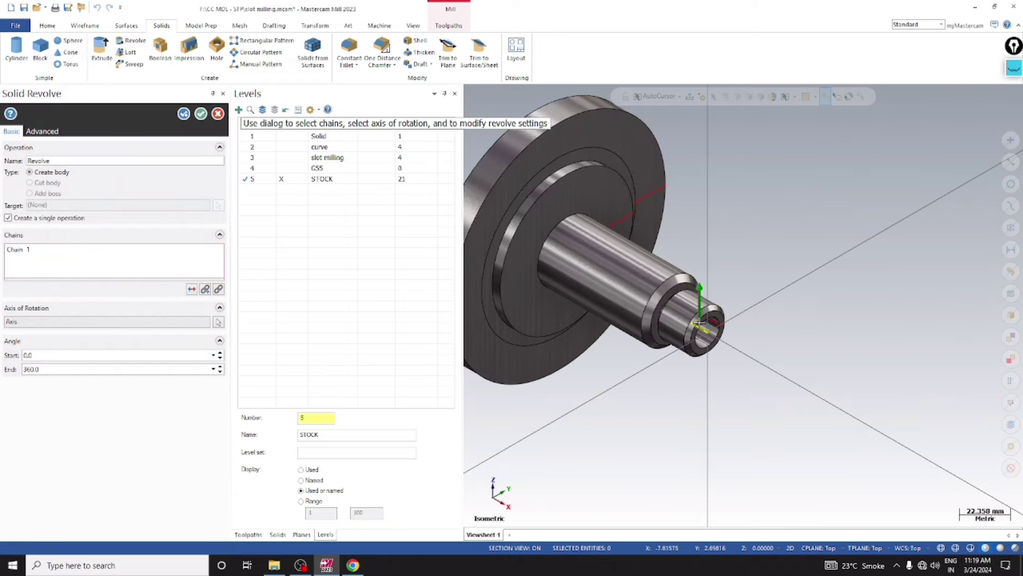
pyautogui.click(201, 114)
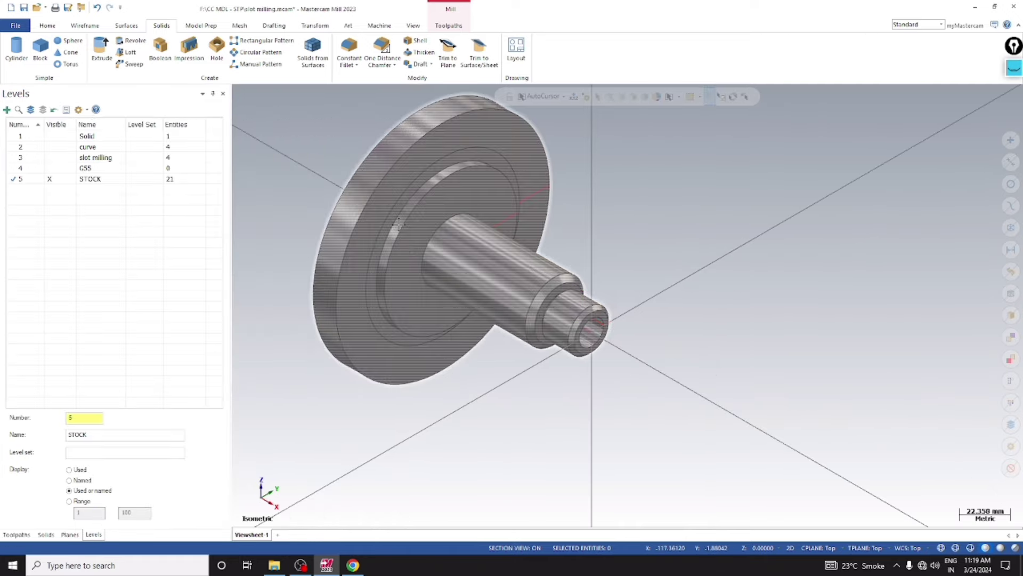
# Step: Change the color of the revolved stock solid to teal
pyautogui.click(398, 220)
pyautogui.rightClick(400, 224)
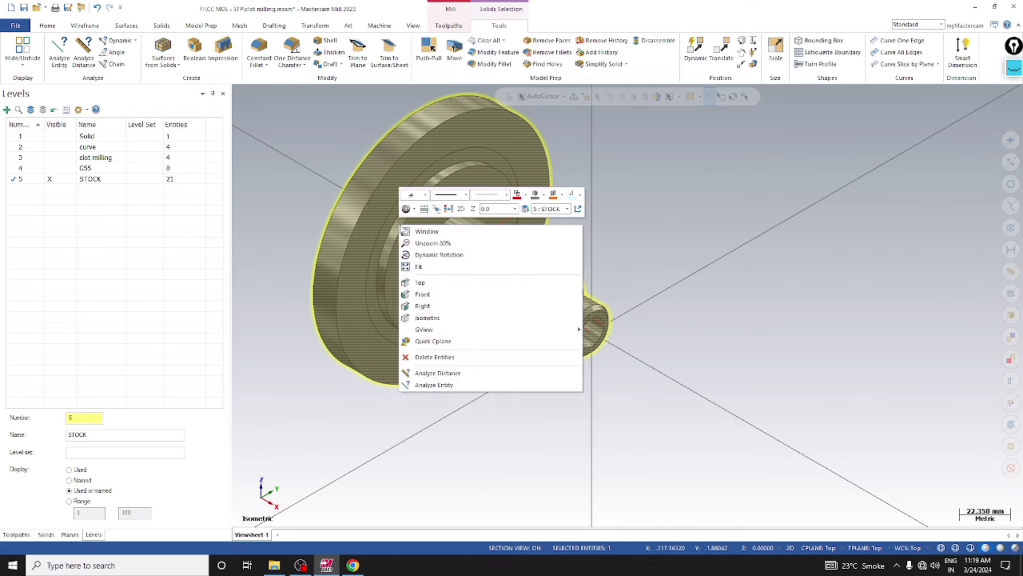
pyautogui.click(541, 195)
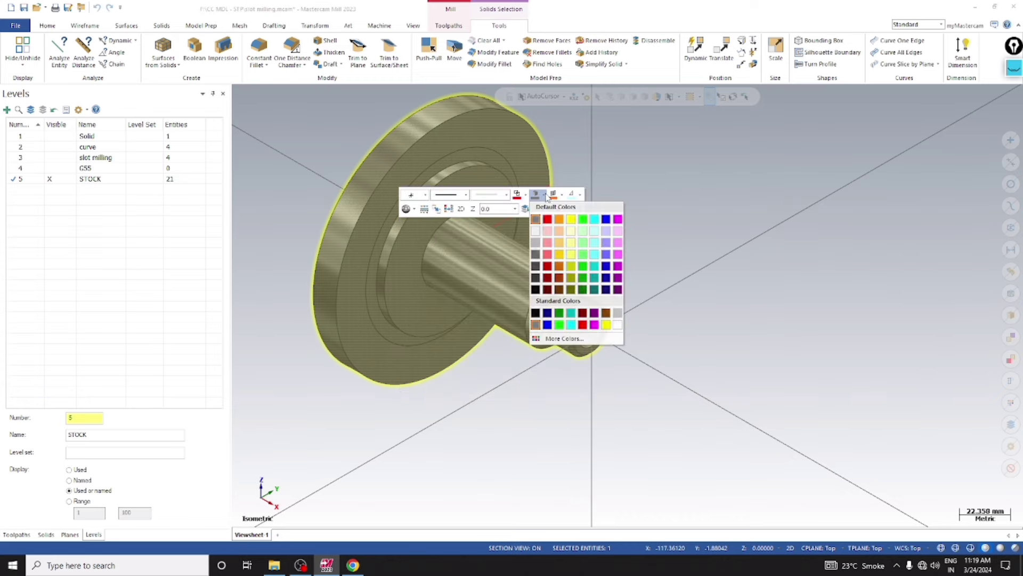
pyautogui.click(593, 258)
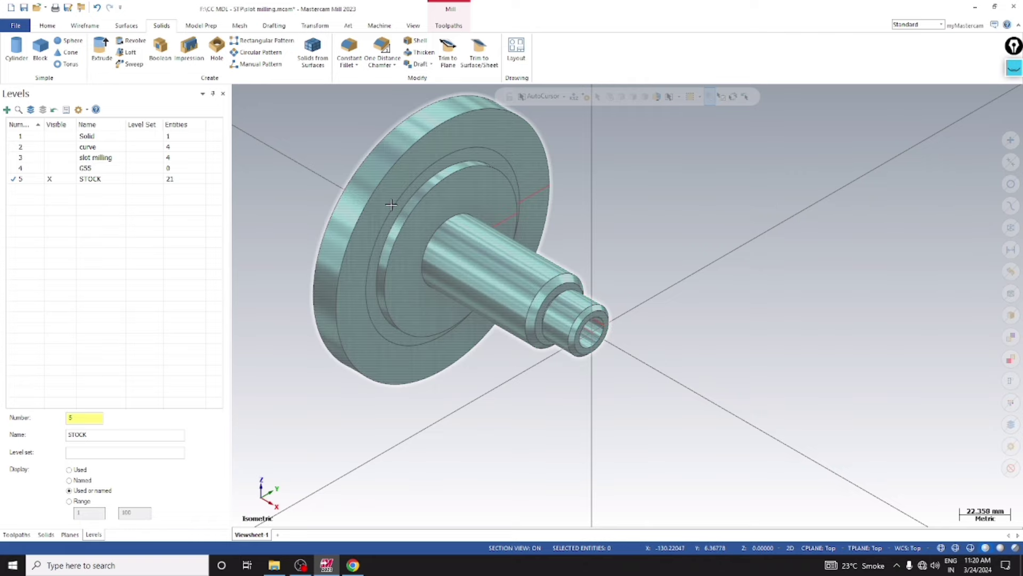
# Step: Move the revolved solid to level 4 and name that level SOLID BODY STOCK
pyautogui.click(395, 206)
pyautogui.rightClick(391, 204)
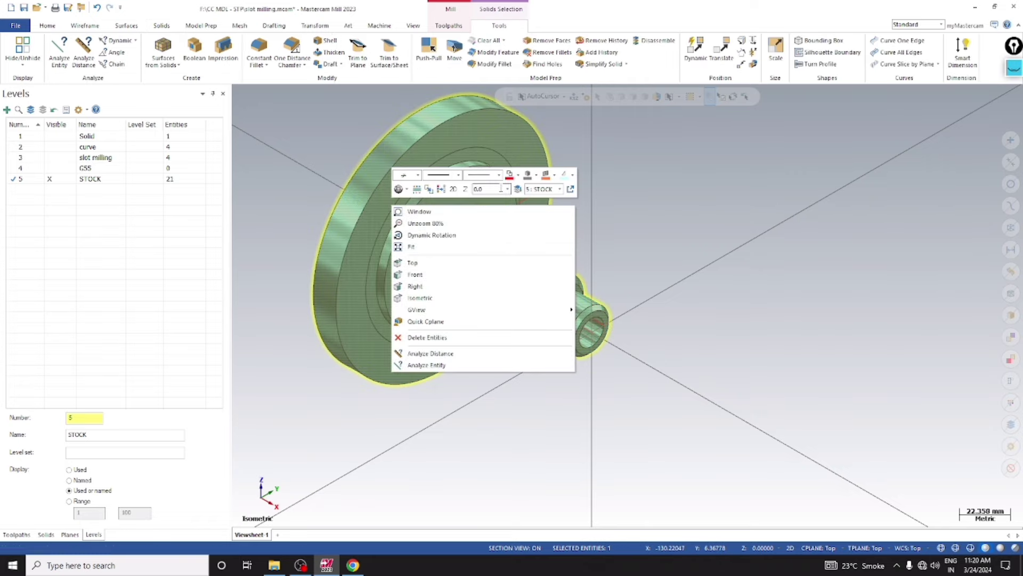
pyautogui.click(518, 189)
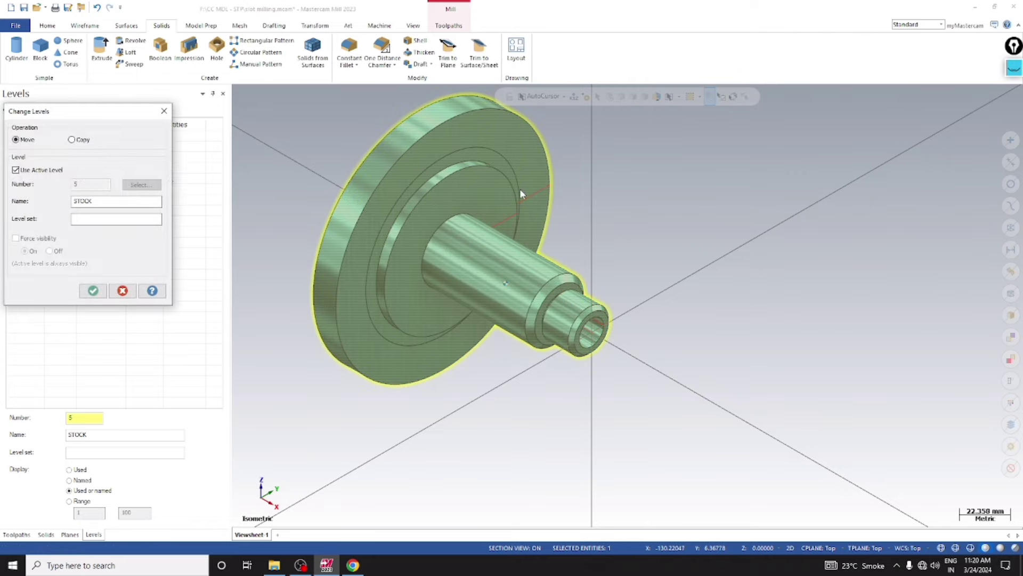
pyautogui.click(142, 186)
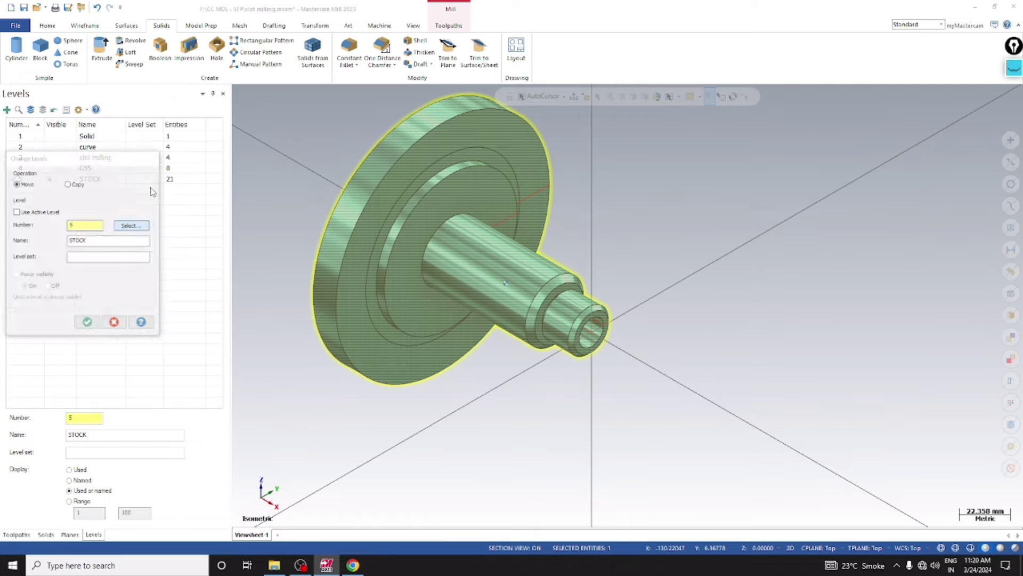
pyautogui.click(263, 198)
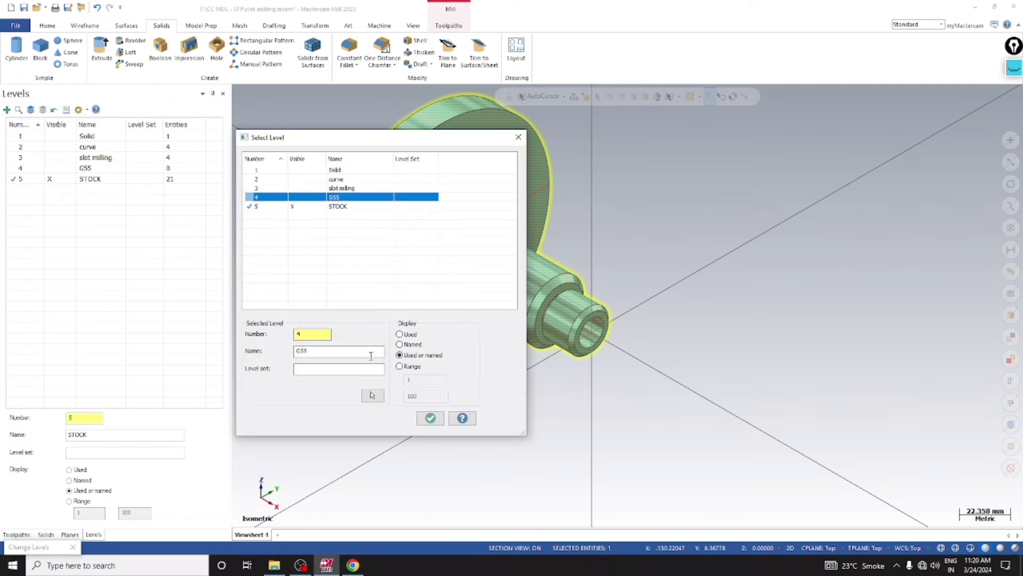
pyautogui.doubleClick(342, 350)
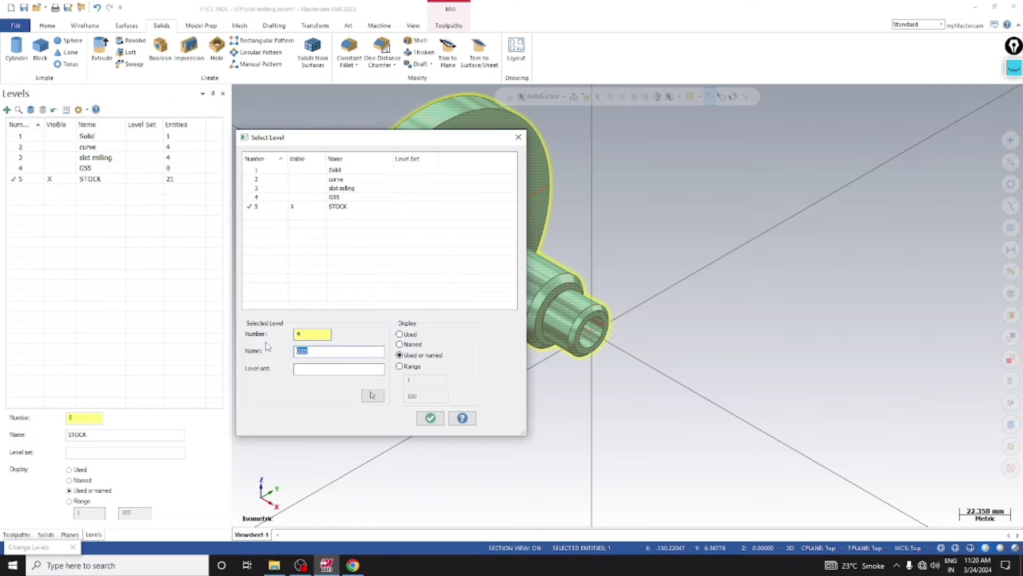
pyautogui.press('BackSpace')
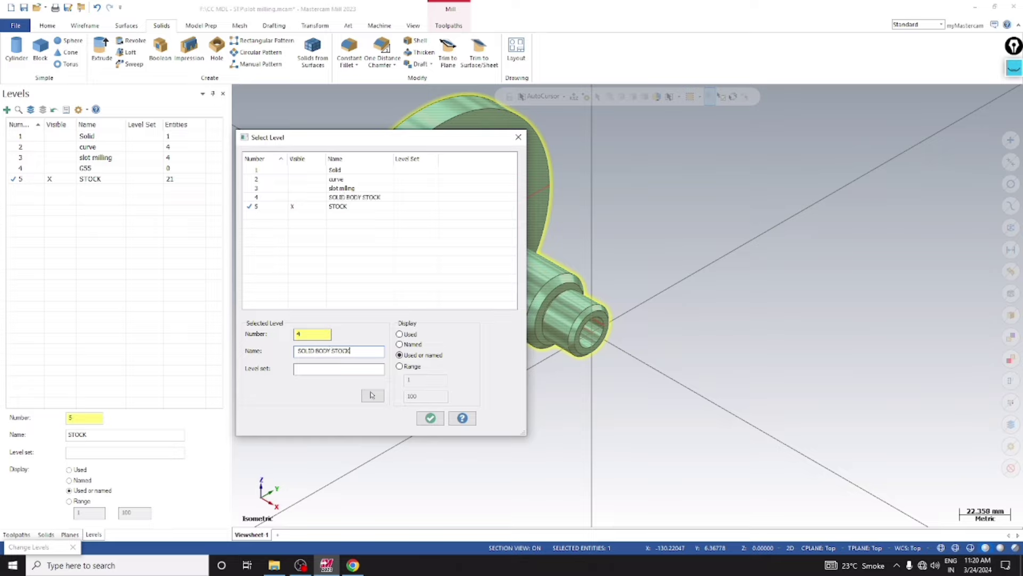
pyautogui.click(431, 418)
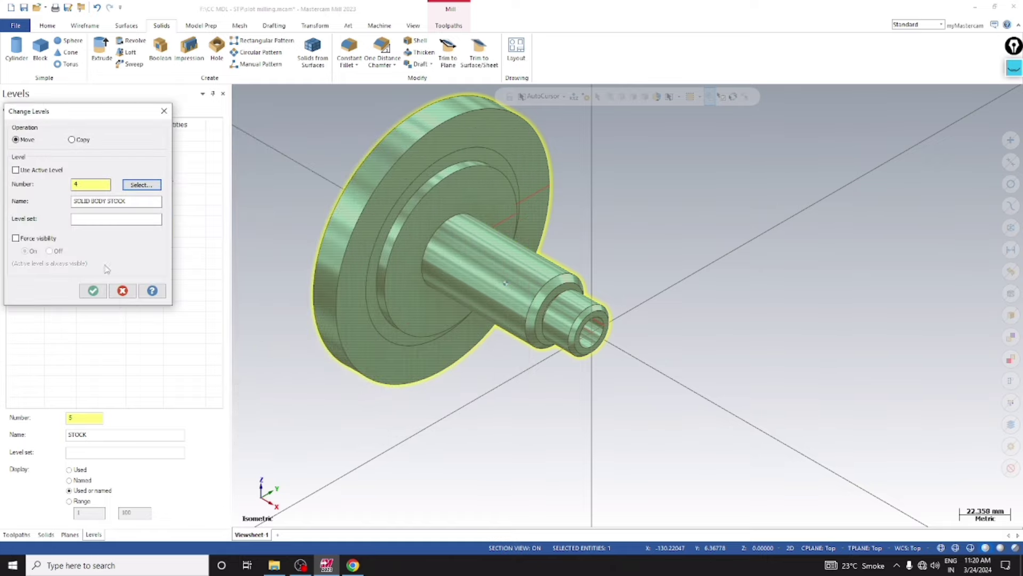
pyautogui.click(85, 291)
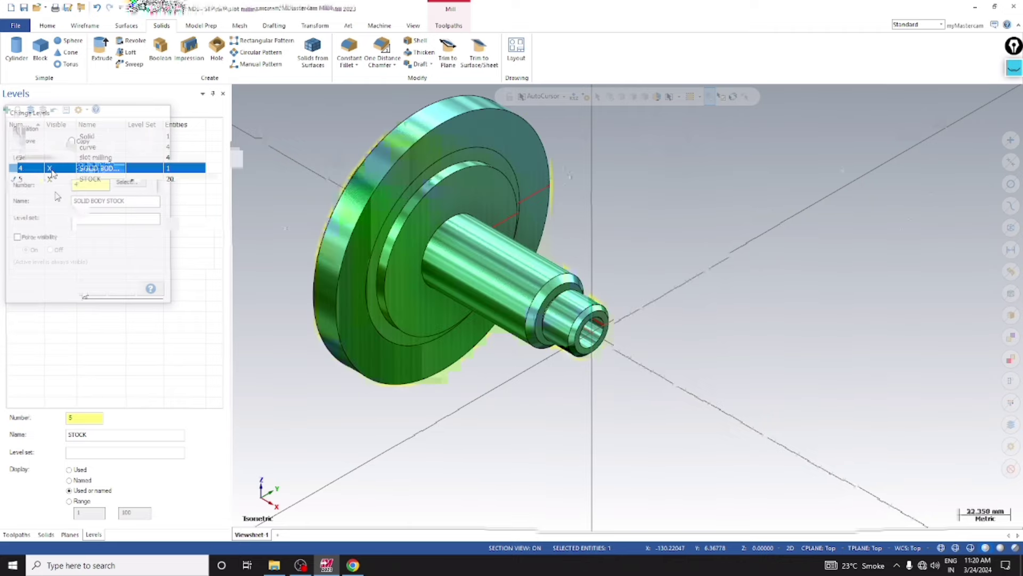
# Step: Rename level 5 as STOCK CURVE
pyautogui.click(101, 179)
pyautogui.click(109, 178)
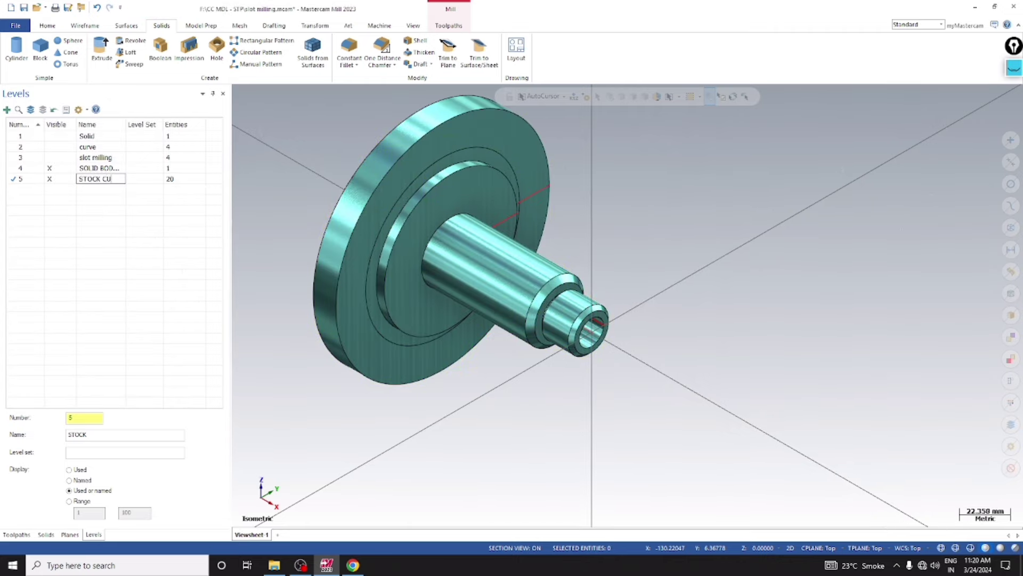
pyautogui.press('Return')
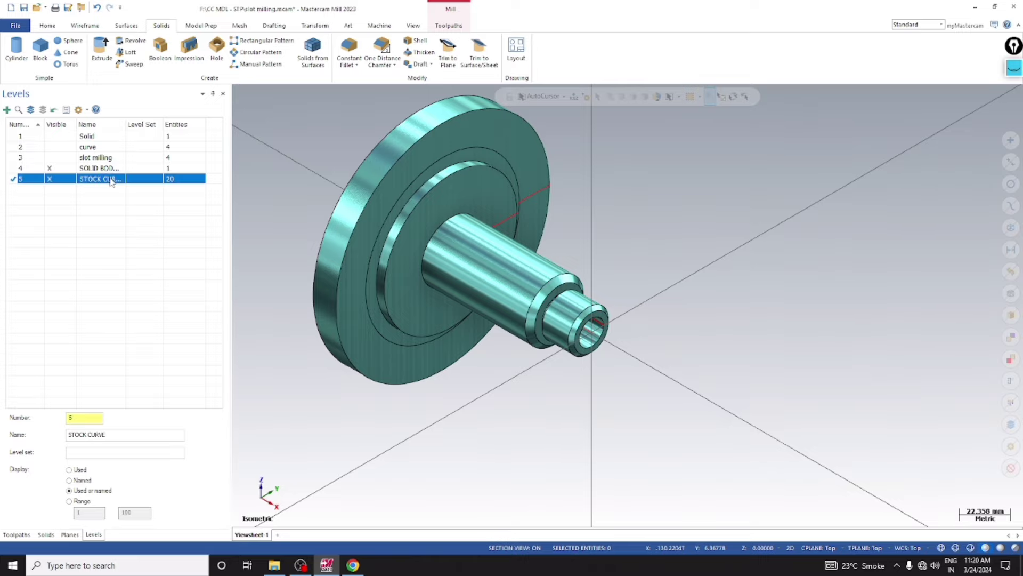
# Step: Make the SOLID BODY STOCK level active and hide the STOCK CURVE level
pyautogui.click(19, 168)
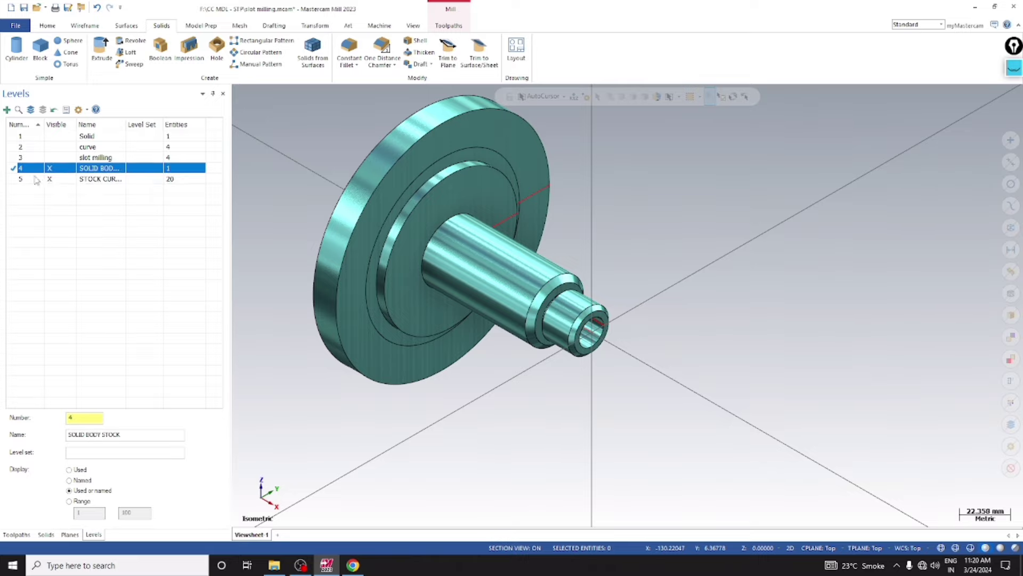
pyautogui.click(55, 181)
pyautogui.scroll(2, 631, 204)
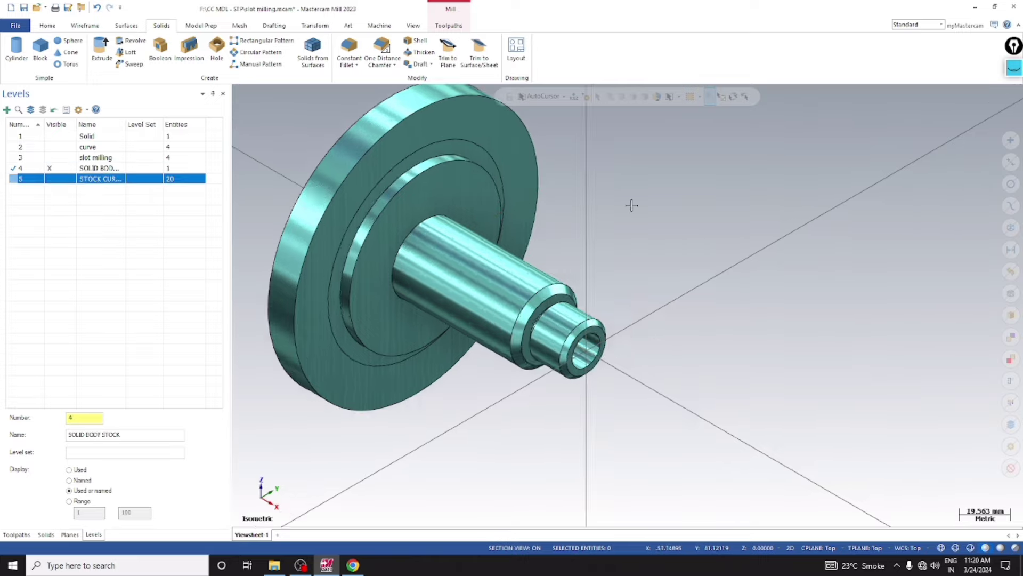
pyautogui.scroll(-2, 632, 205)
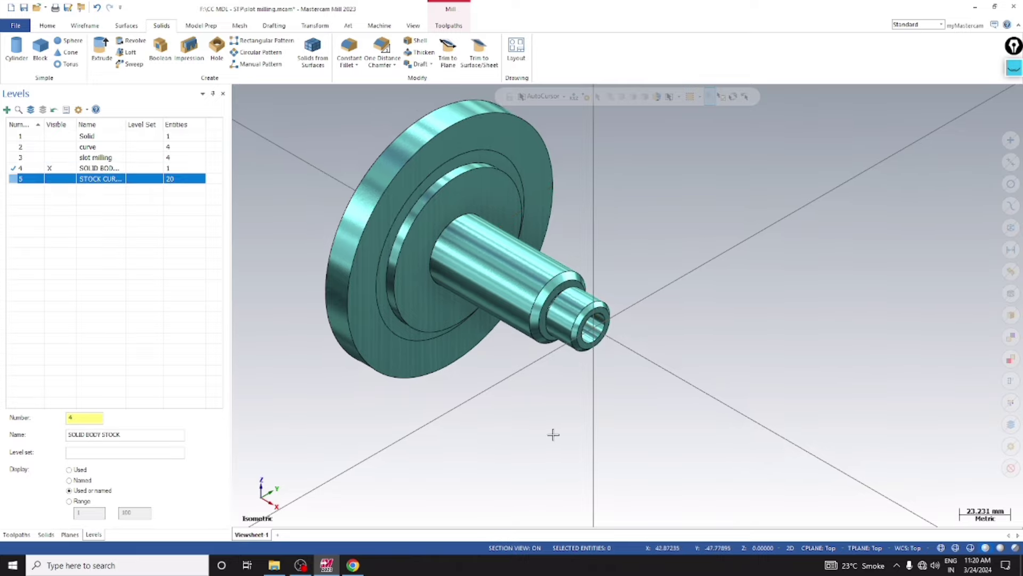
# Step: Define the machine group's stock from the revolved solid body in place of the rectangular stock
pyautogui.click(26, 535)
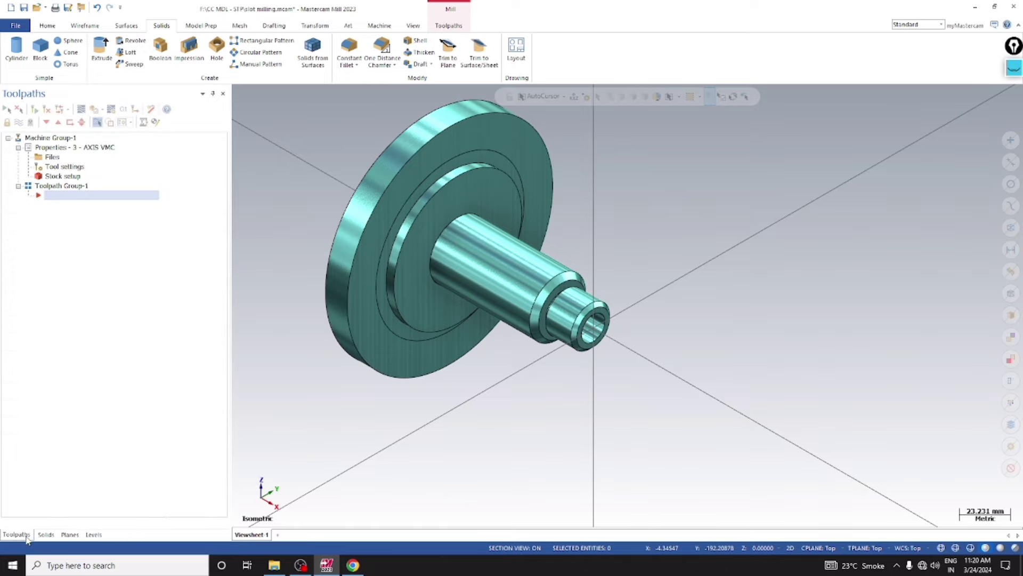
pyautogui.click(63, 177)
pyautogui.doubleClick(64, 177)
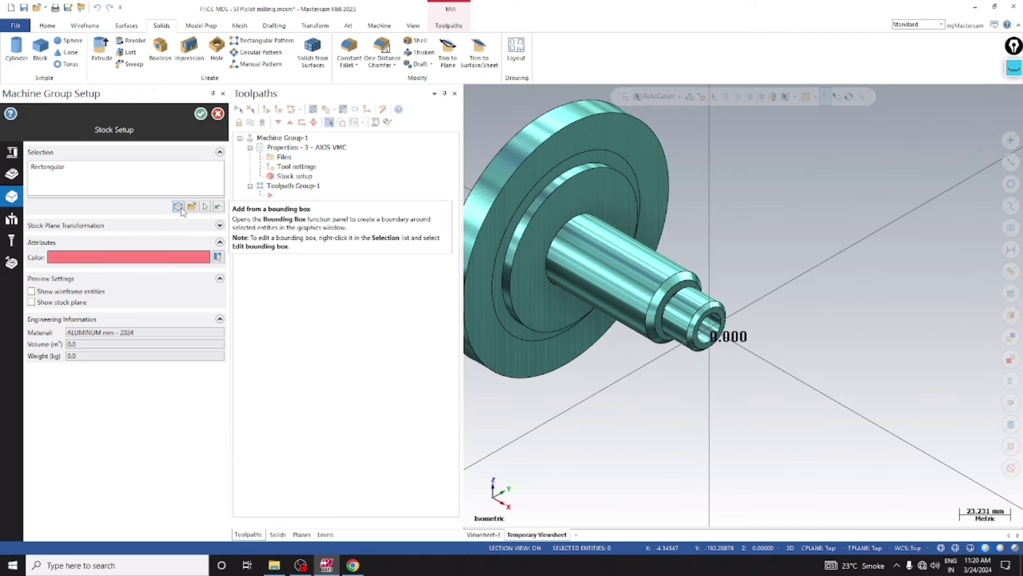
pyautogui.click(180, 209)
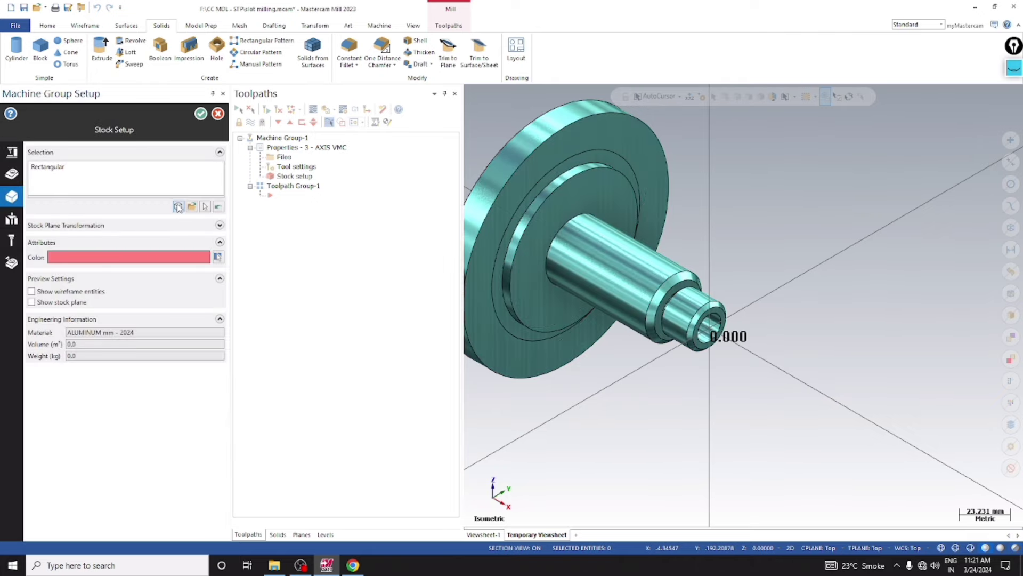
pyautogui.click(206, 207)
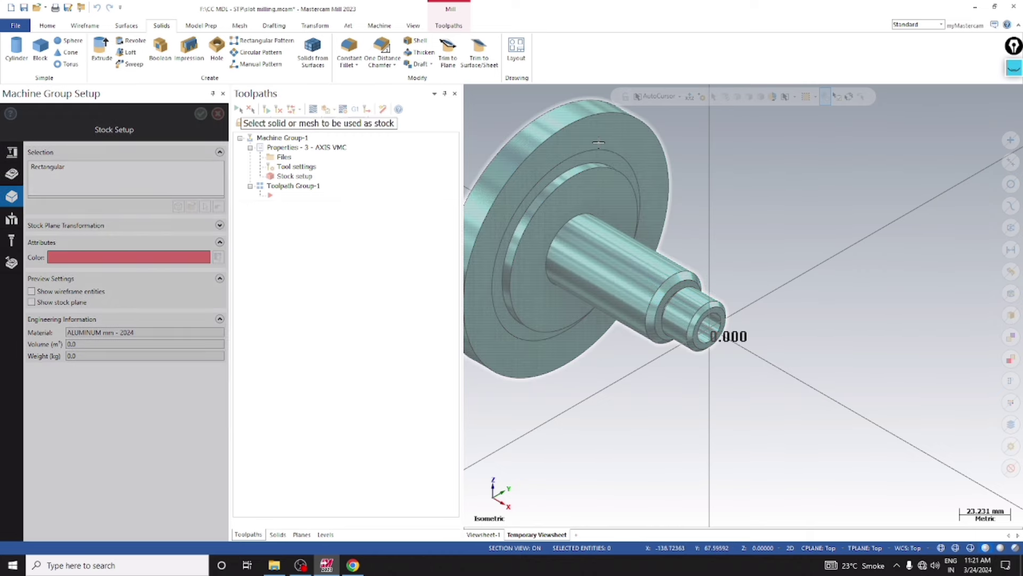
pyautogui.click(598, 142)
pyautogui.press('Return')
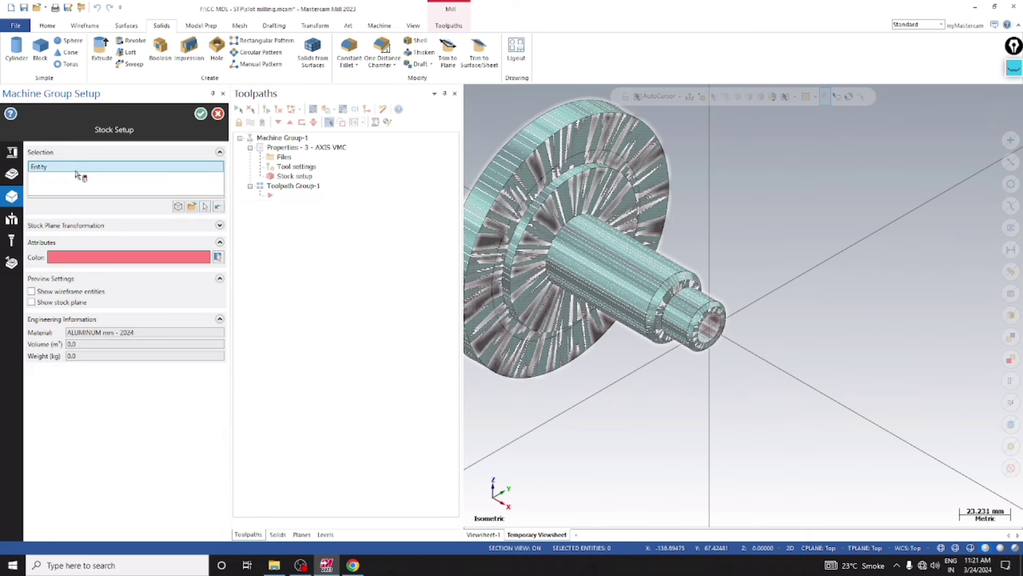
pyautogui.click(201, 114)
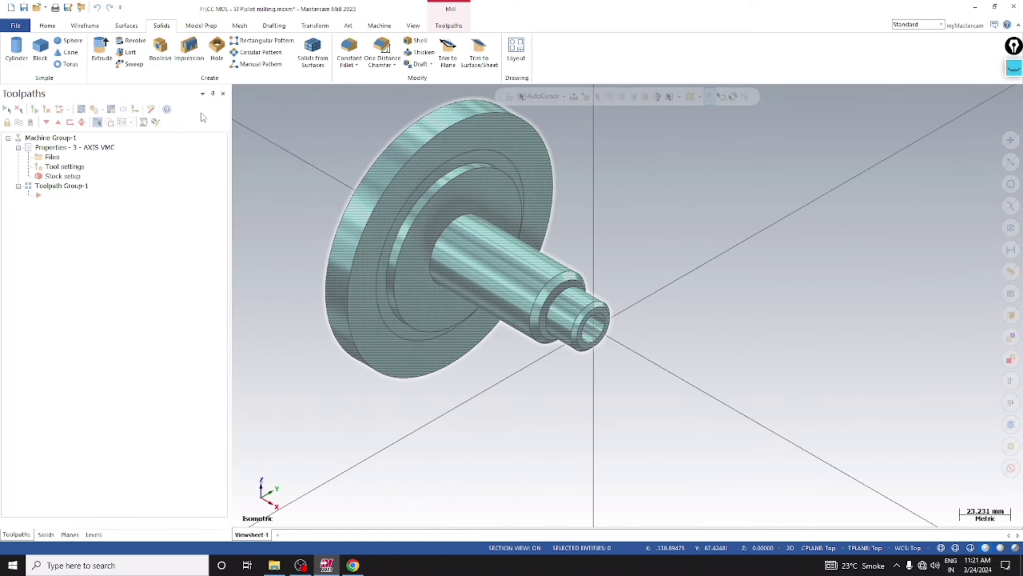
pyautogui.click(57, 176)
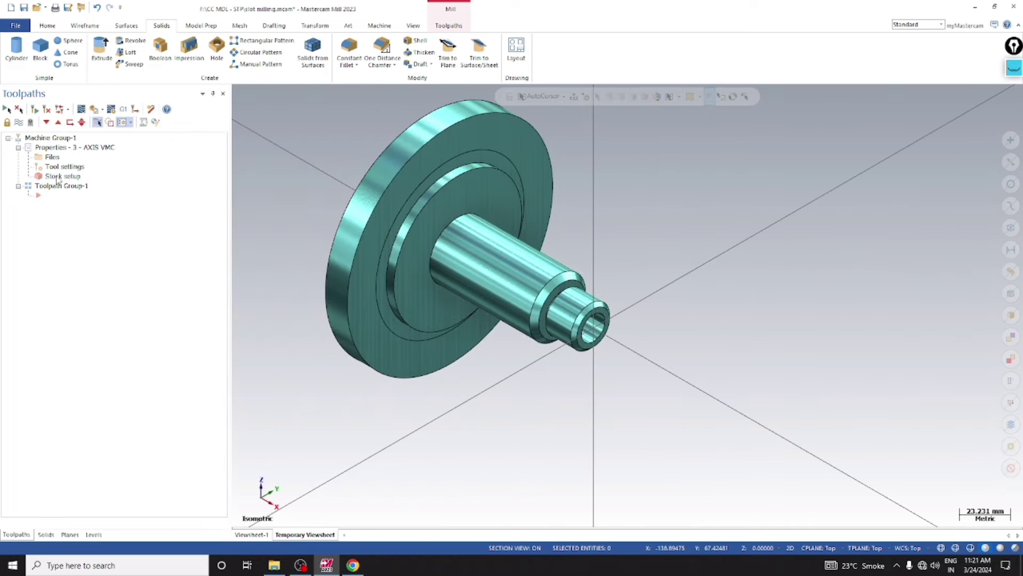
pyautogui.click(200, 116)
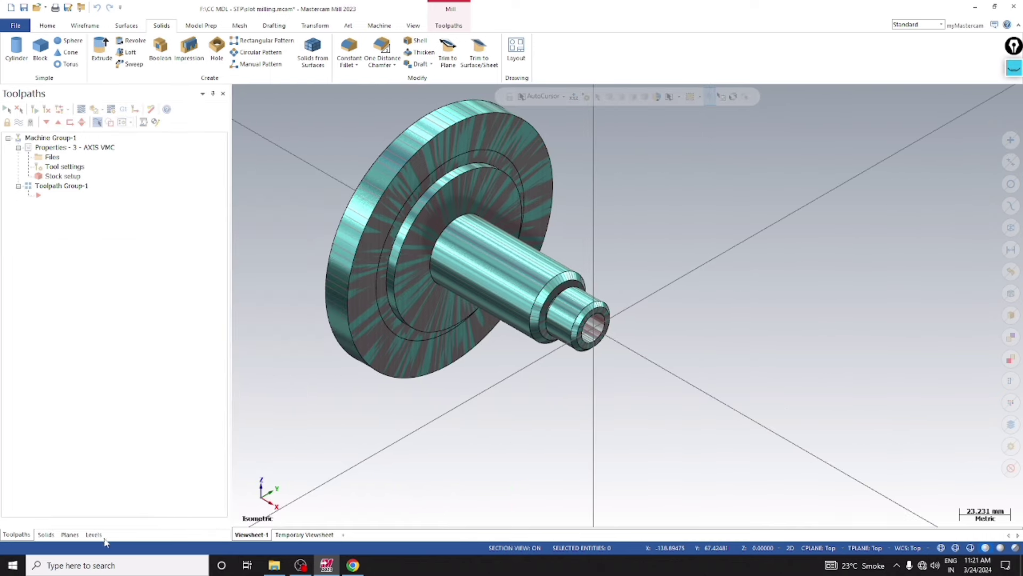
# Step: Display only the Solid and slot milling levels, with slot milling active, and save the file
pyautogui.click(94, 534)
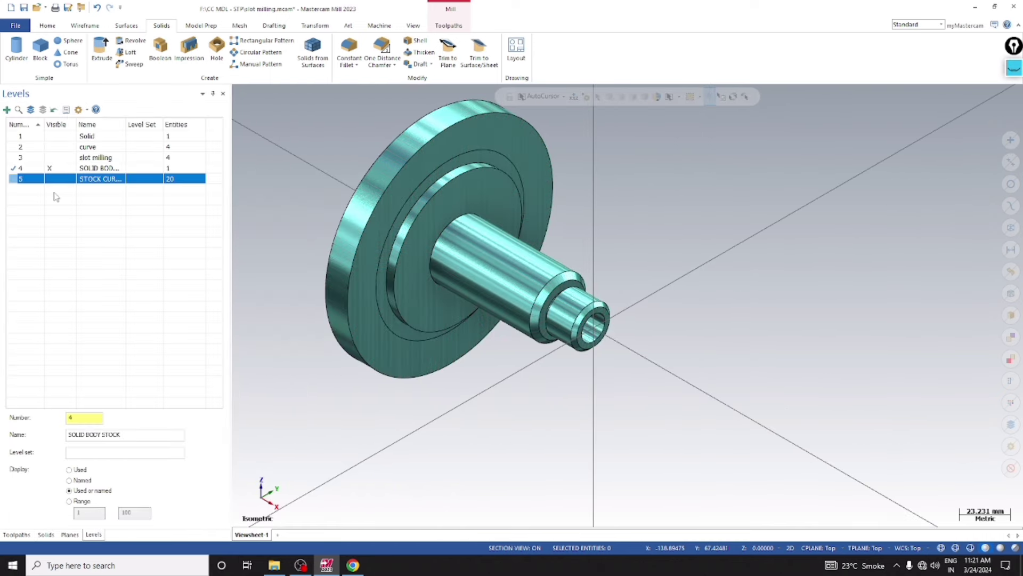
pyautogui.click(45, 159)
pyautogui.click(50, 159)
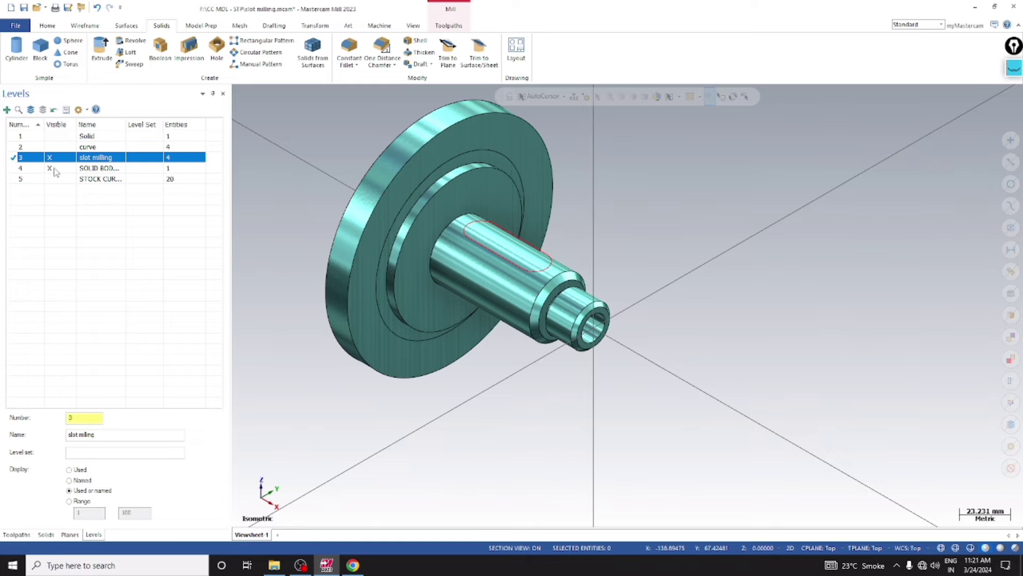
pyautogui.click(53, 169)
pyautogui.click(59, 137)
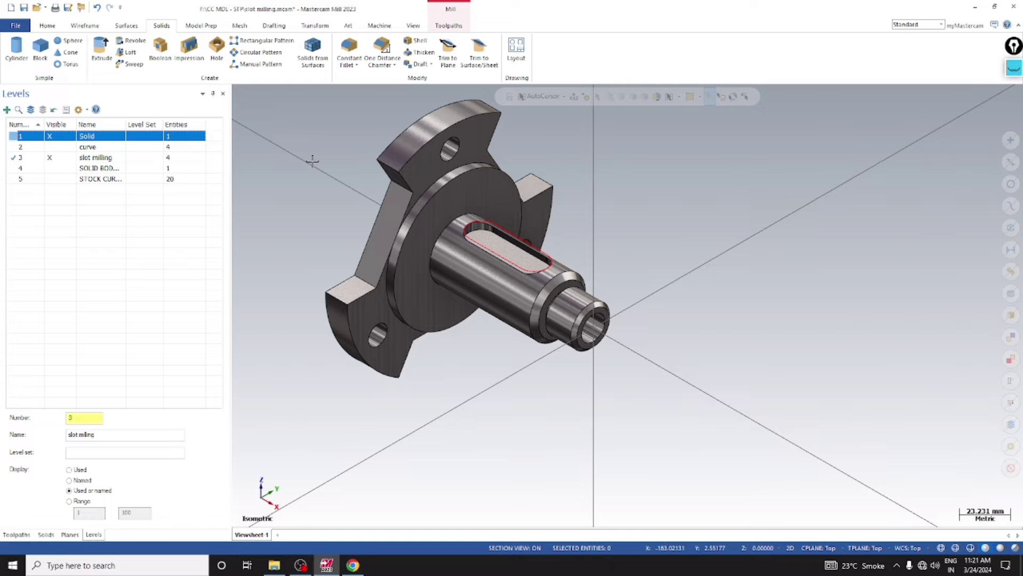
pyautogui.click(20, 535)
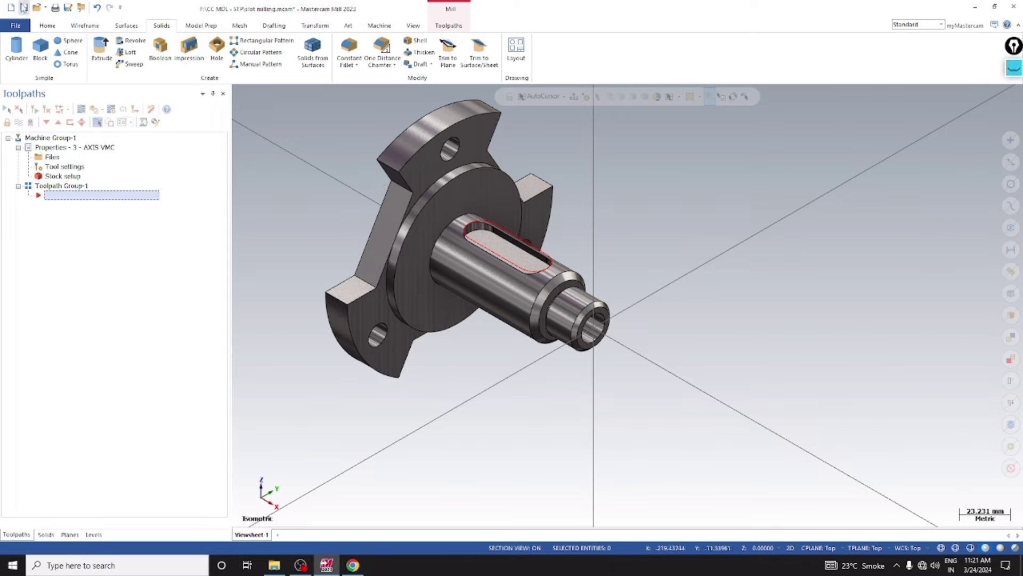
pyautogui.click(24, 7)
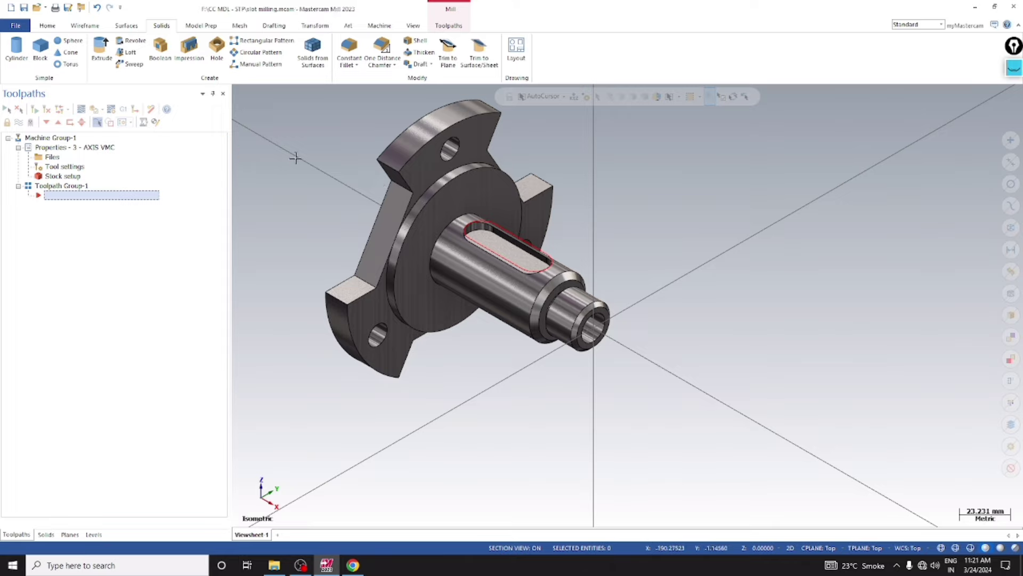
# Step: Set the construction plane and tool plane to the named G55 WCS plane
pyautogui.click(18, 148)
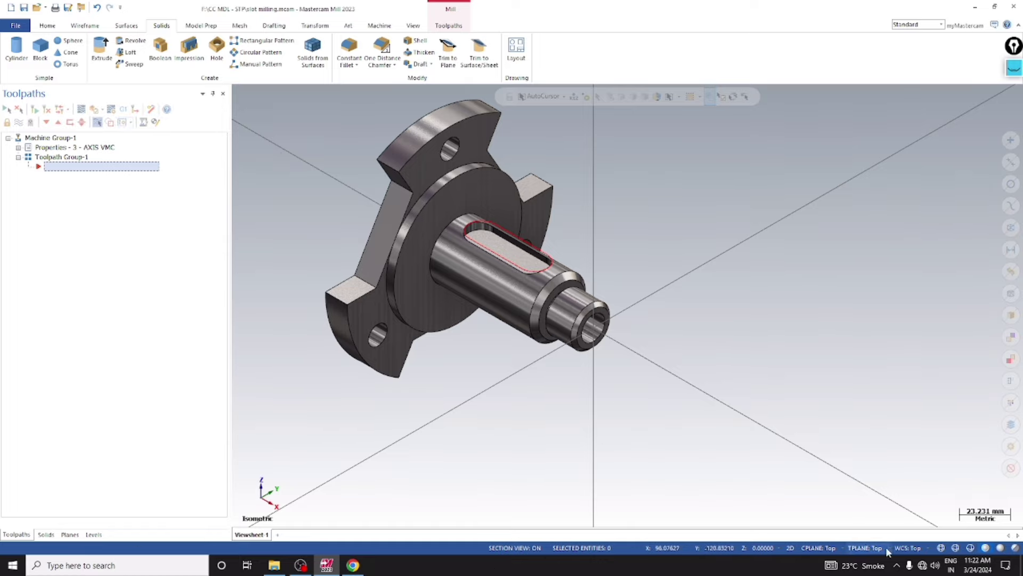
pyautogui.click(813, 545)
pyautogui.moveTo(842, 423)
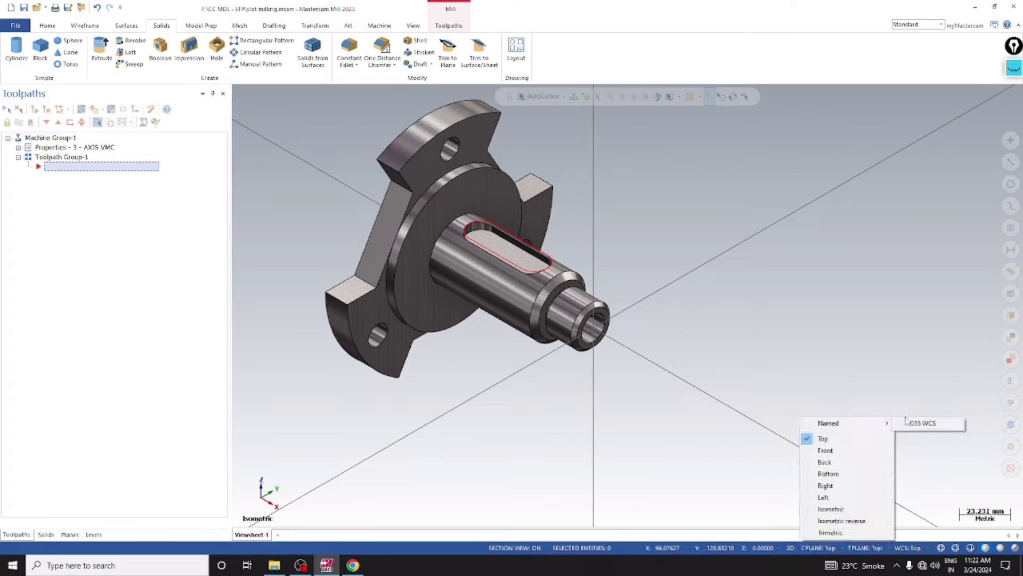
pyautogui.click(930, 422)
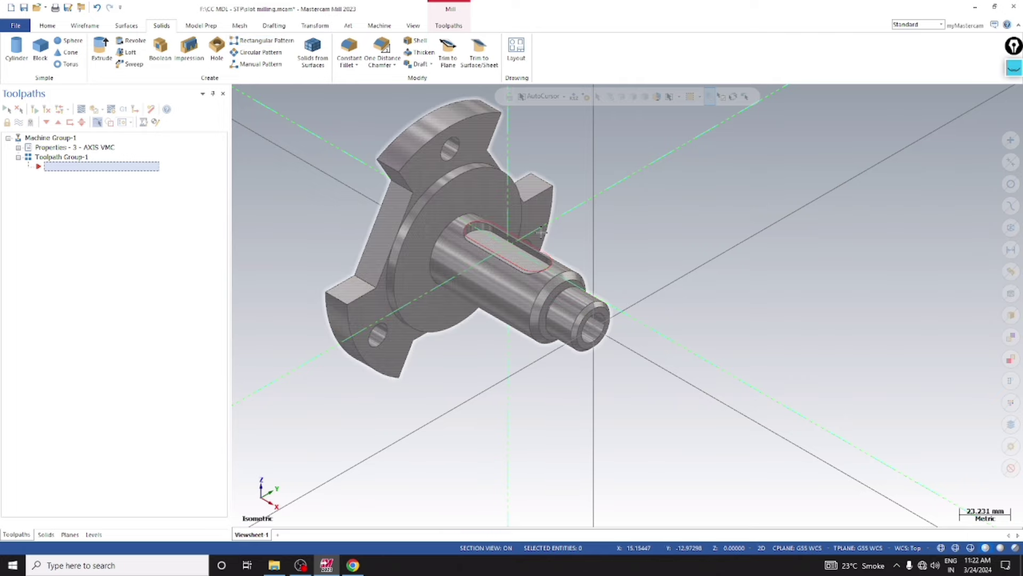
# Step: Create a 2D Slot Mill toolpath using the closed wireframe outline of the shaft slot as its chain
pyautogui.click(52, 30)
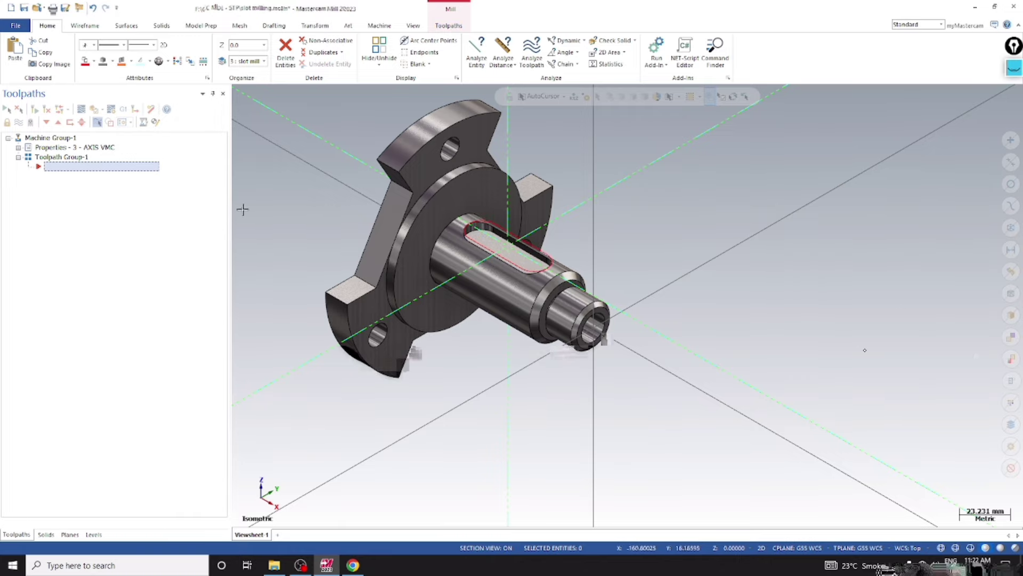
pyautogui.click(449, 25)
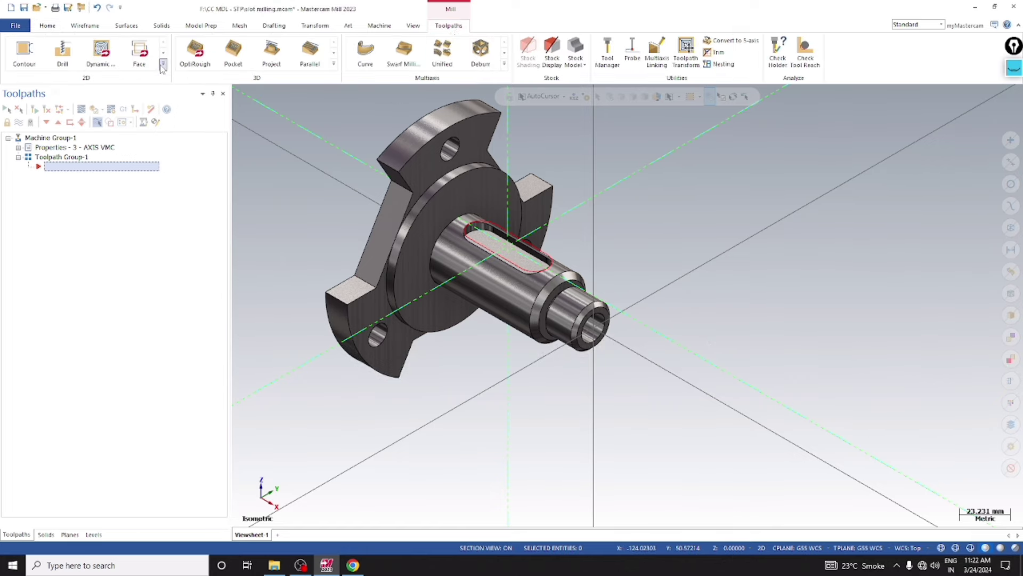
pyautogui.click(163, 64)
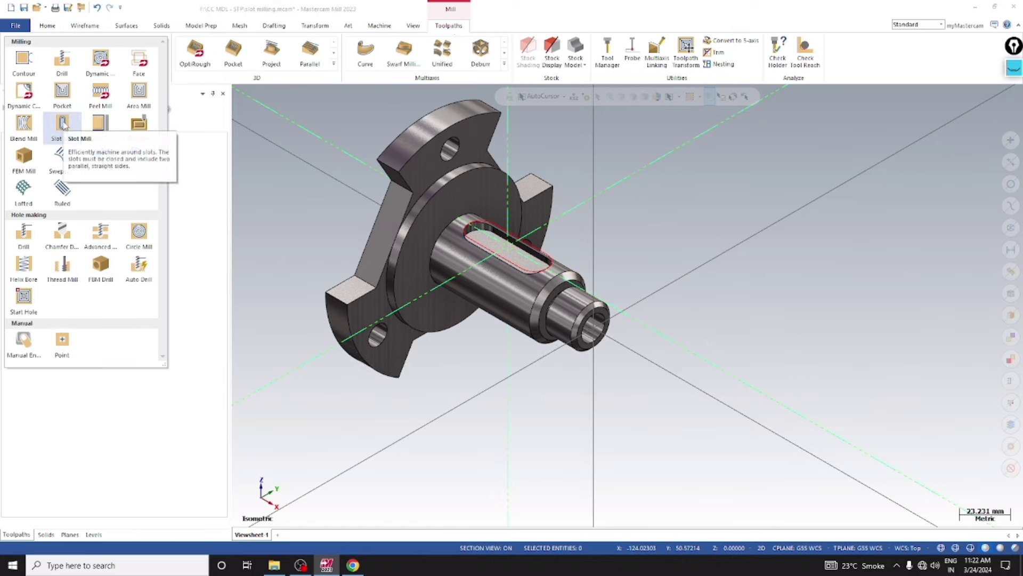
pyautogui.click(63, 123)
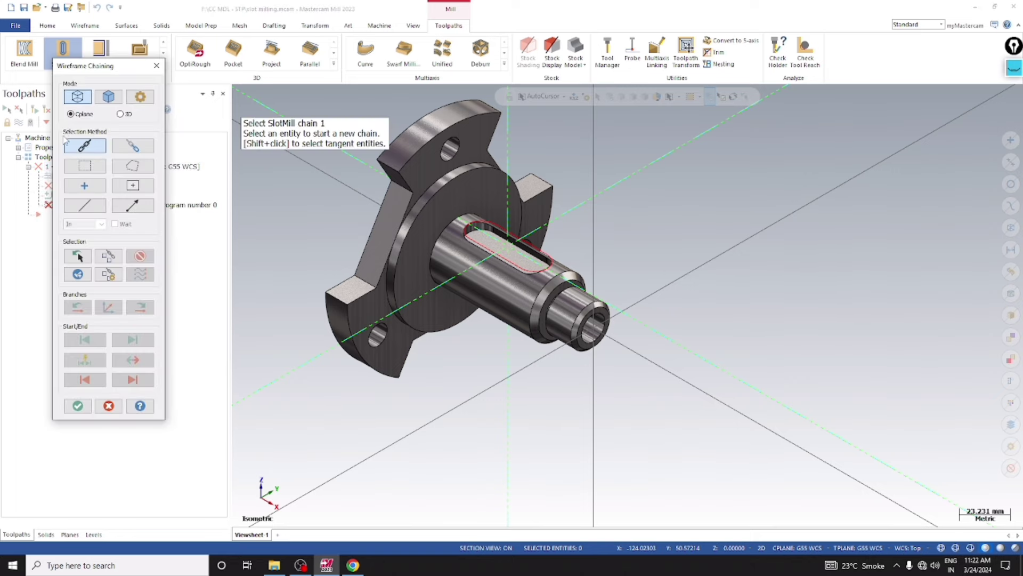
pyautogui.click(541, 245)
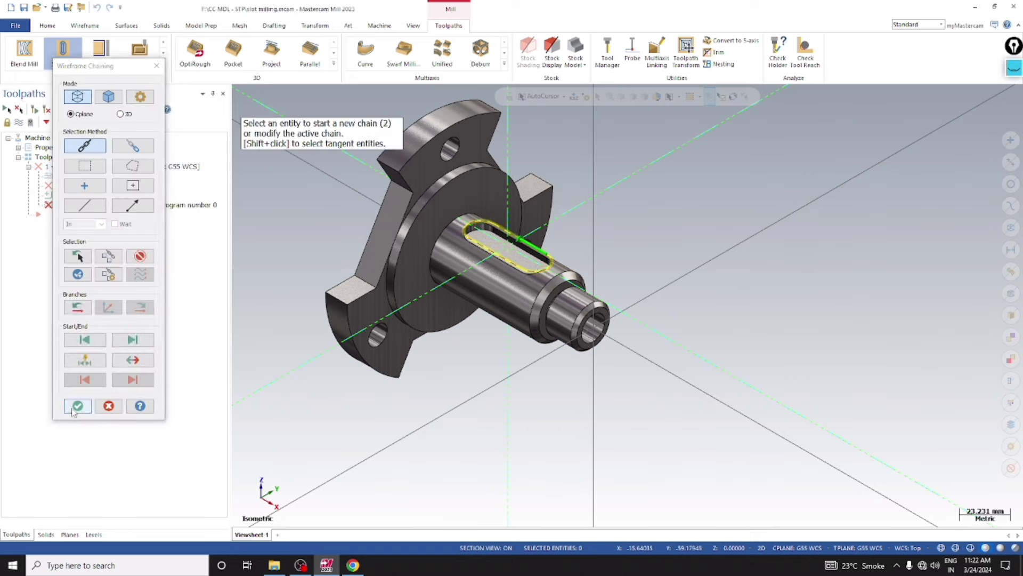
pyautogui.click(77, 406)
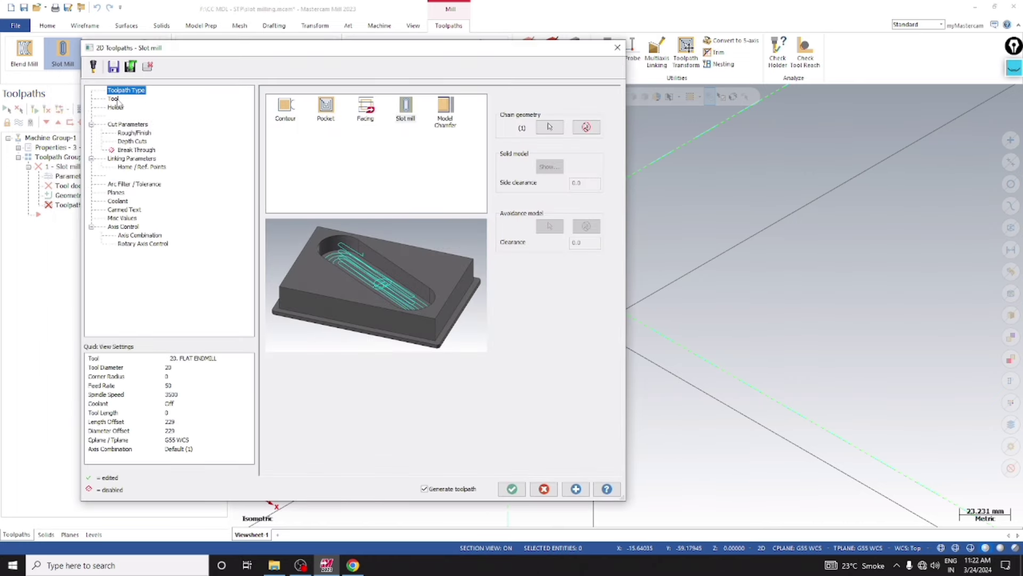
# Step: Filter the tool library to flat end mills and choose the 6 mm FLAT END MILL for the slot toolpath
pyautogui.click(114, 99)
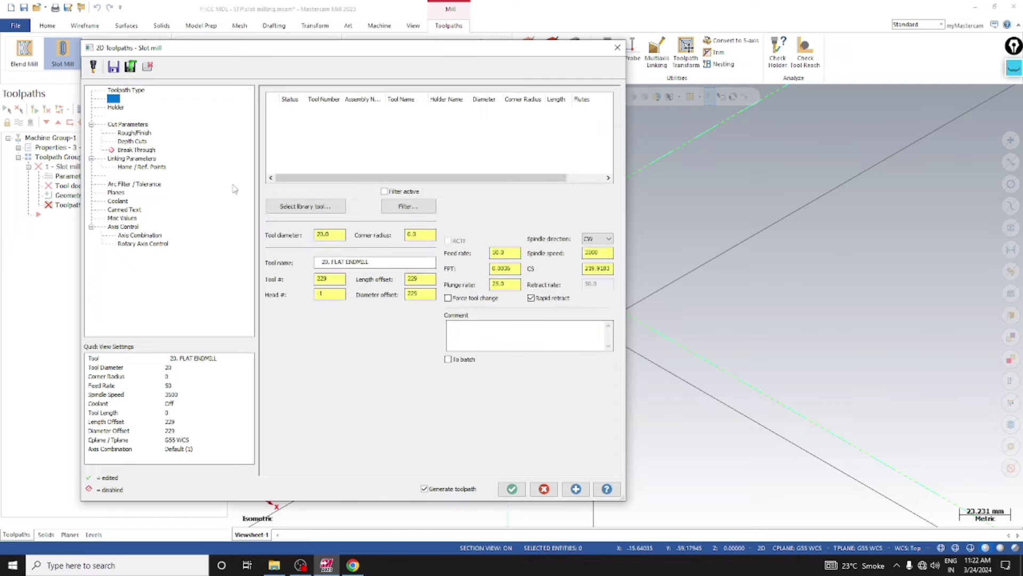
pyautogui.click(327, 208)
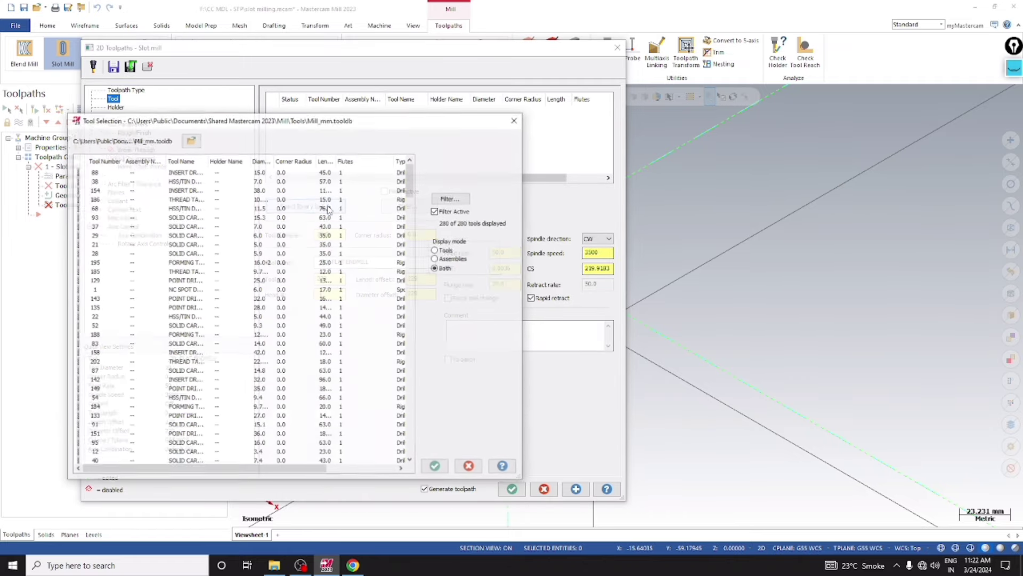
pyautogui.click(465, 199)
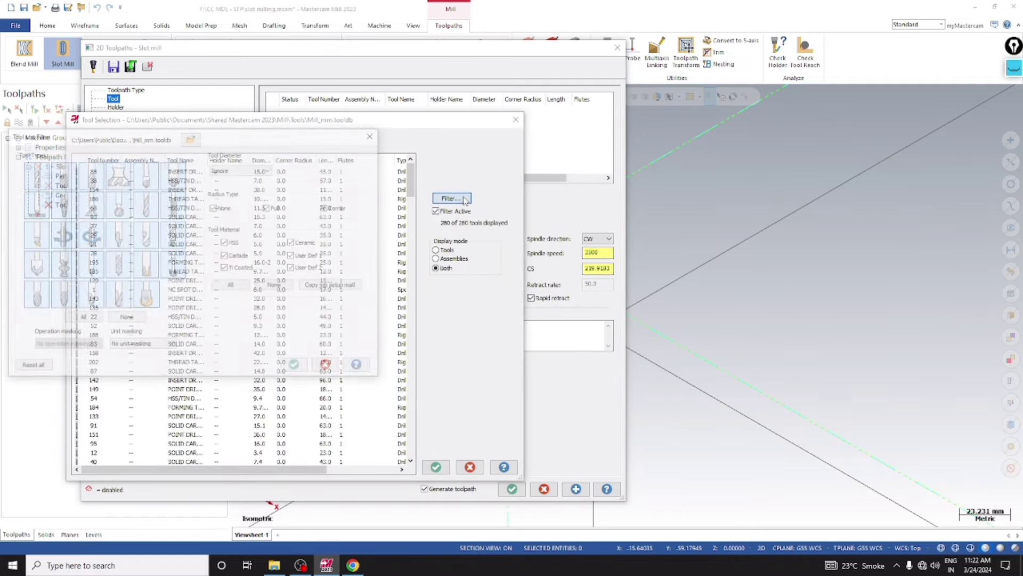
pyautogui.click(125, 318)
pyautogui.click(33, 174)
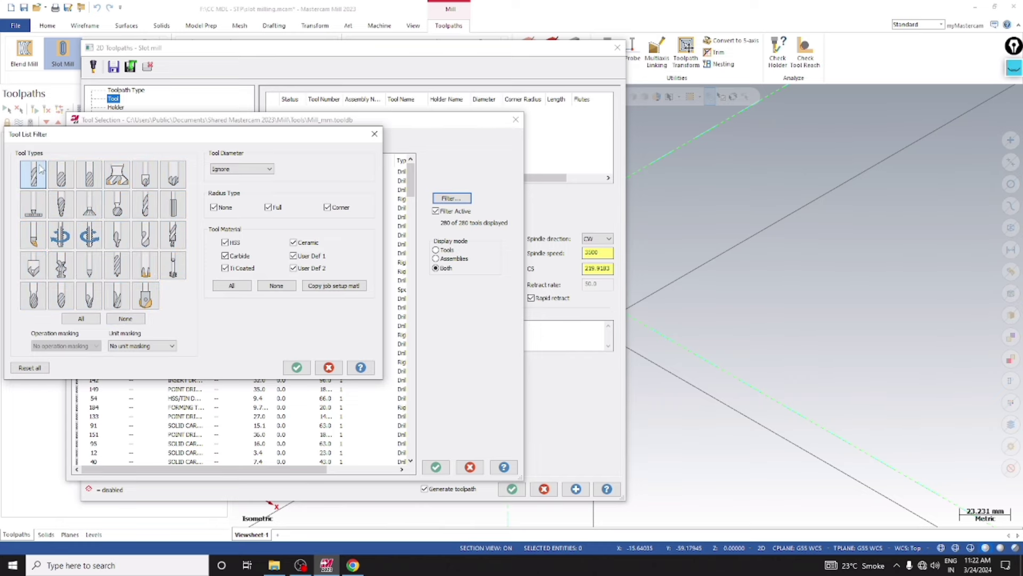
pyautogui.click(297, 367)
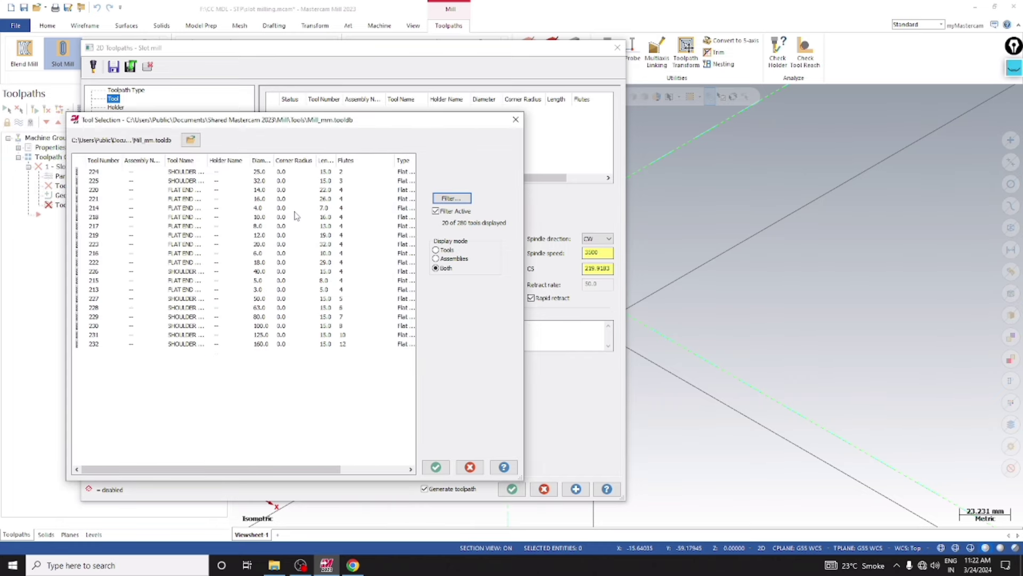
pyautogui.click(266, 227)
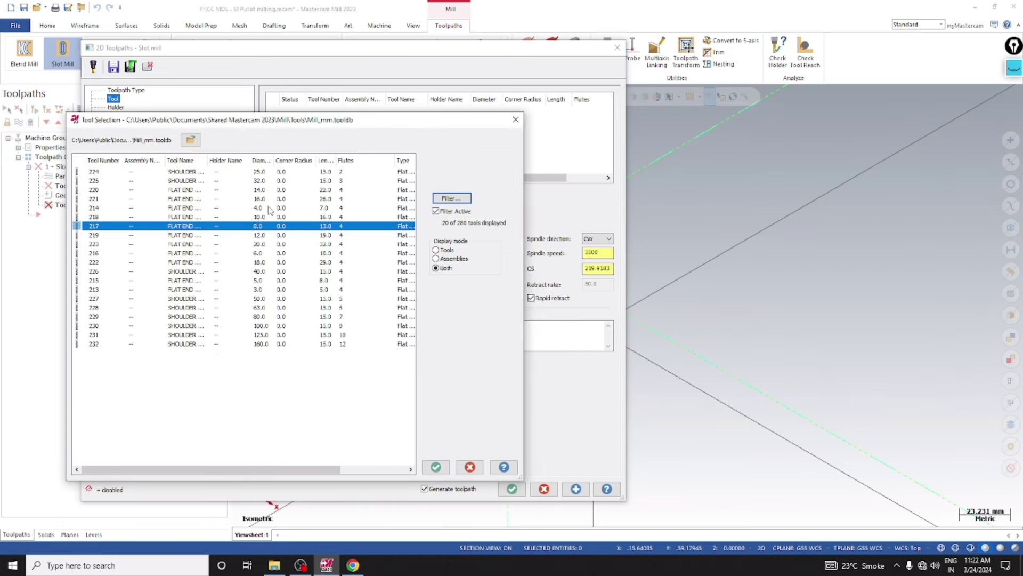
pyautogui.click(259, 254)
pyautogui.click(436, 467)
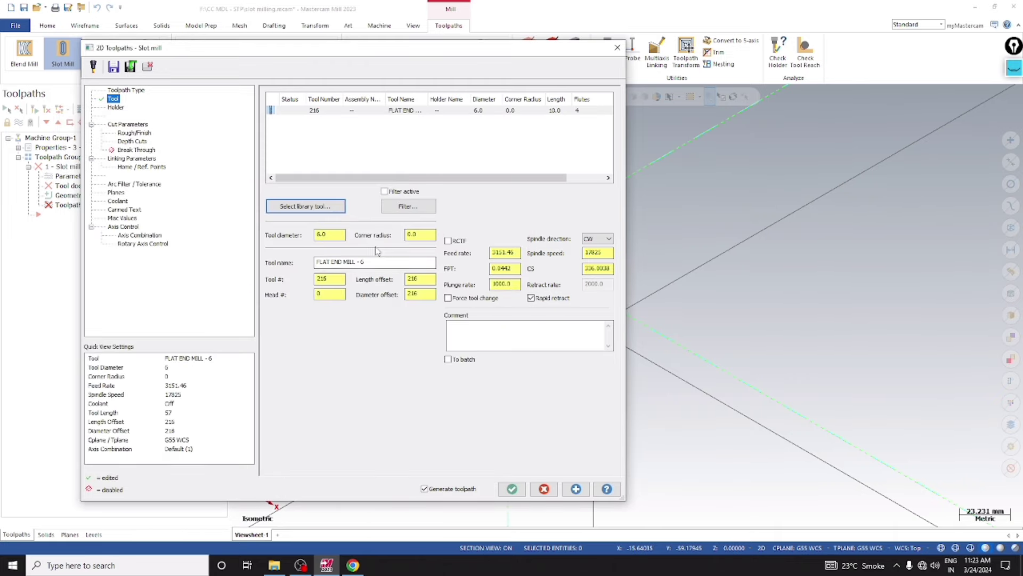
# Step: Set the end mill's tool number to 2 and its cutting speed (CS) to 55
pyautogui.doubleClick(329, 278)
pyautogui.write('2')
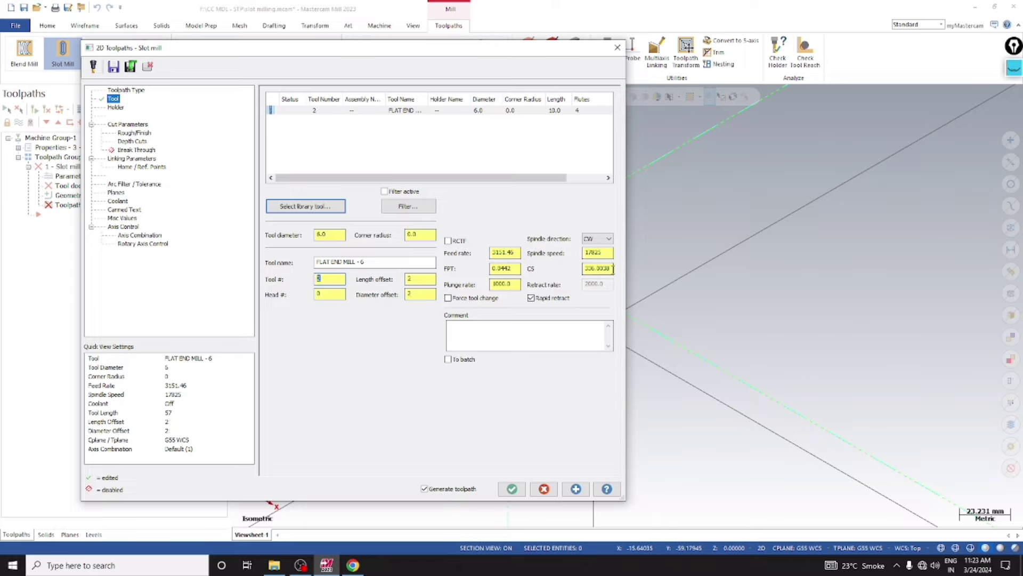
pyautogui.moveTo(612, 270); pyautogui.dragTo(555, 268)
pyautogui.write('200')
pyautogui.press('Return')
pyautogui.write('3')
pyautogui.write('55')
pyautogui.press('Return')
# Step: Set the end mill's plunge rate to 200 and its feed per tooth to 0.1
pyautogui.click(511, 284)
pyautogui.write('200')
pyautogui.press('Return')
pyautogui.click(520, 269)
pyautogui.write('0.1')
pyautogui.press('Return')
# Step: Enter the operation comment 6EM SLOT MILLING for the slot toolpath
pyautogui.click(490, 335)
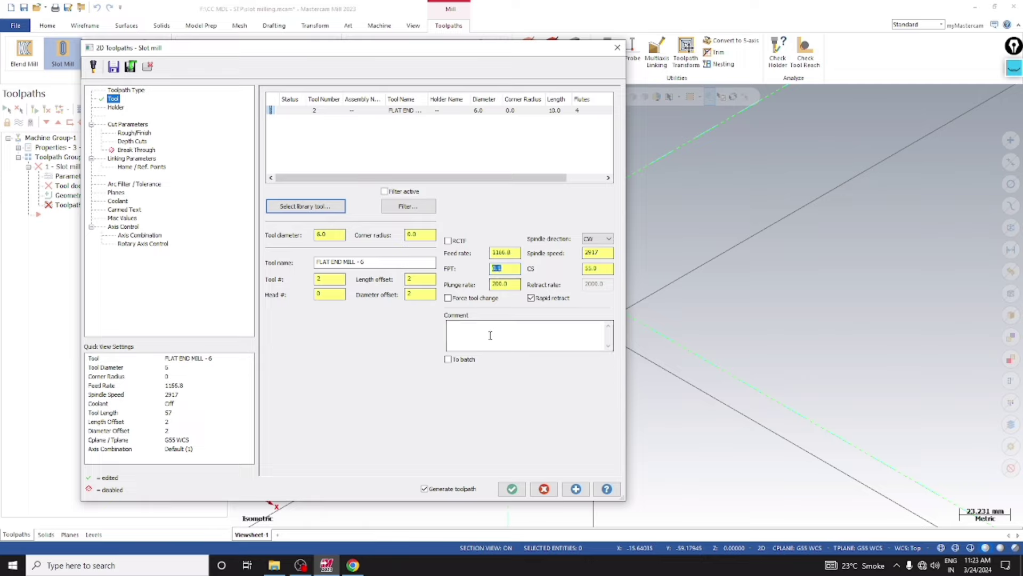
pyautogui.write('6EM SLO')
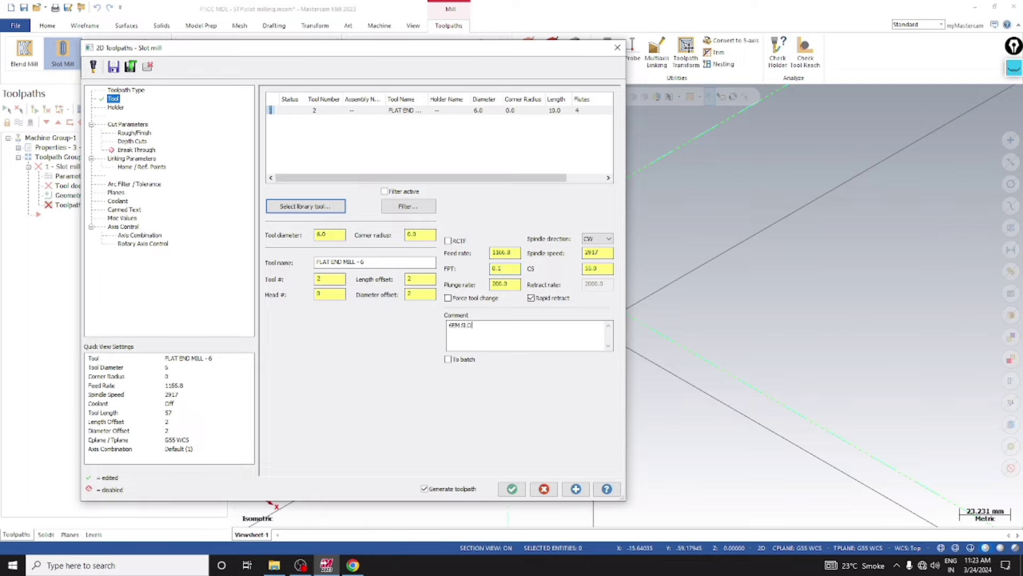
pyautogui.write('T MILLING')
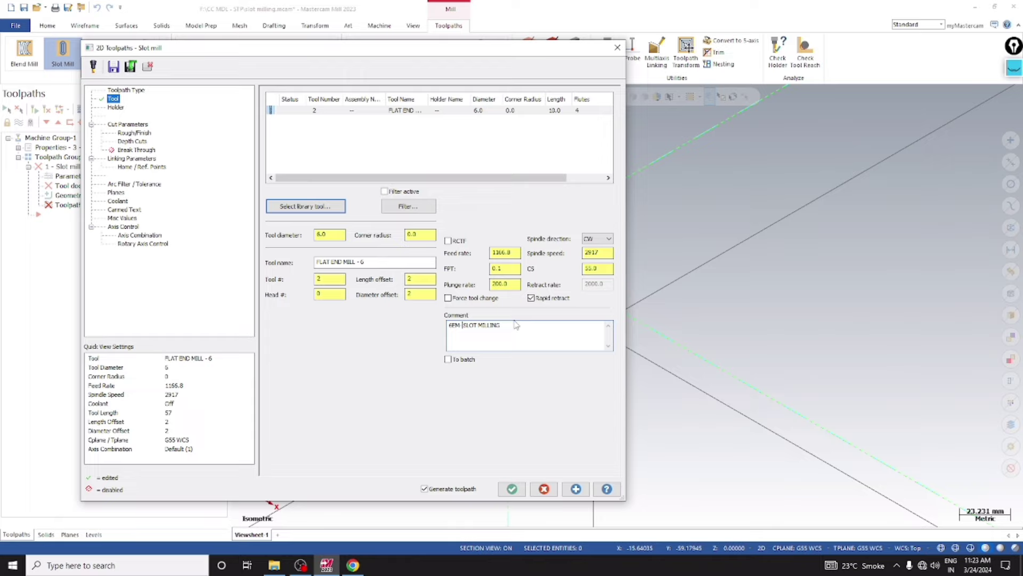
# Step: Assign the B2C4-0016 holder to the end mill and set the tool projection to 30 mm
pyautogui.click(116, 107)
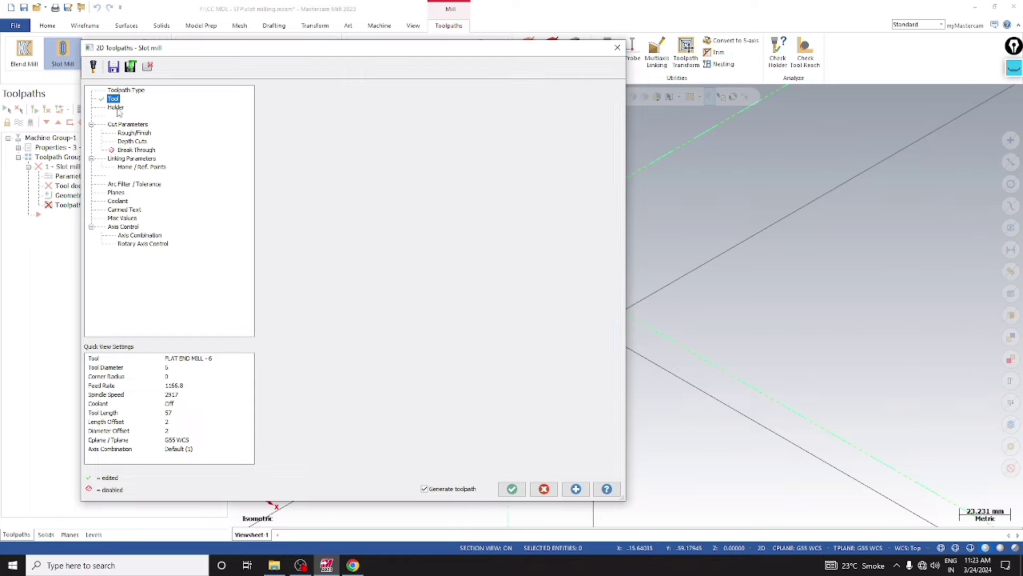
pyautogui.click(286, 168)
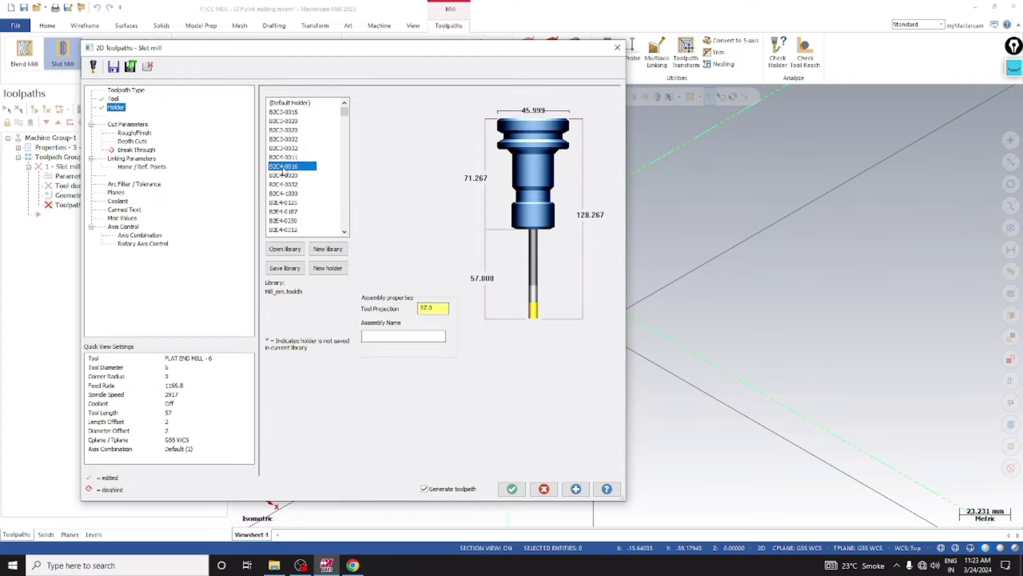
pyautogui.click(280, 203)
pyautogui.click(281, 185)
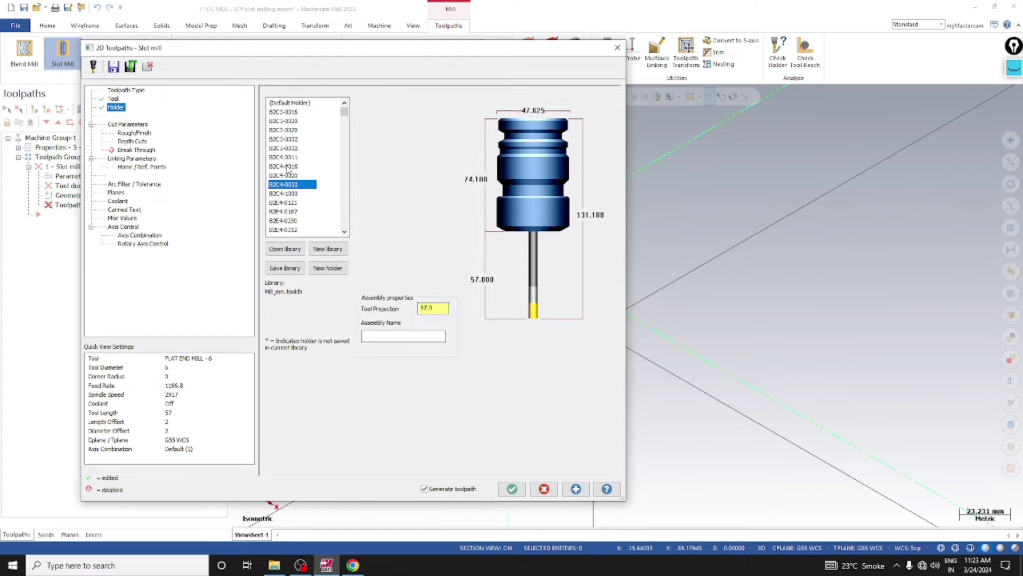
pyautogui.click(289, 167)
pyautogui.press('Tab')
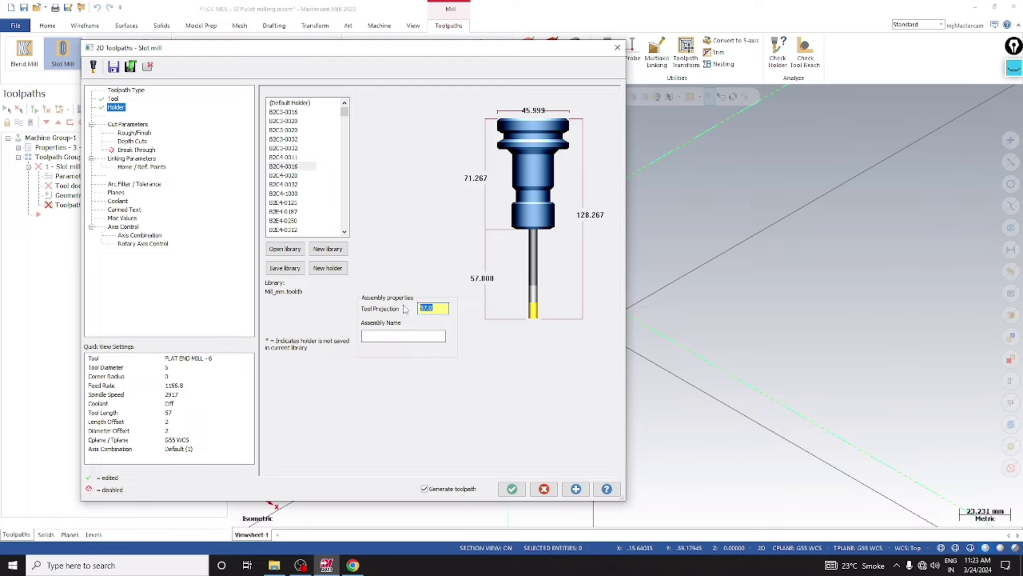
pyautogui.write('30')
pyautogui.press('Return')
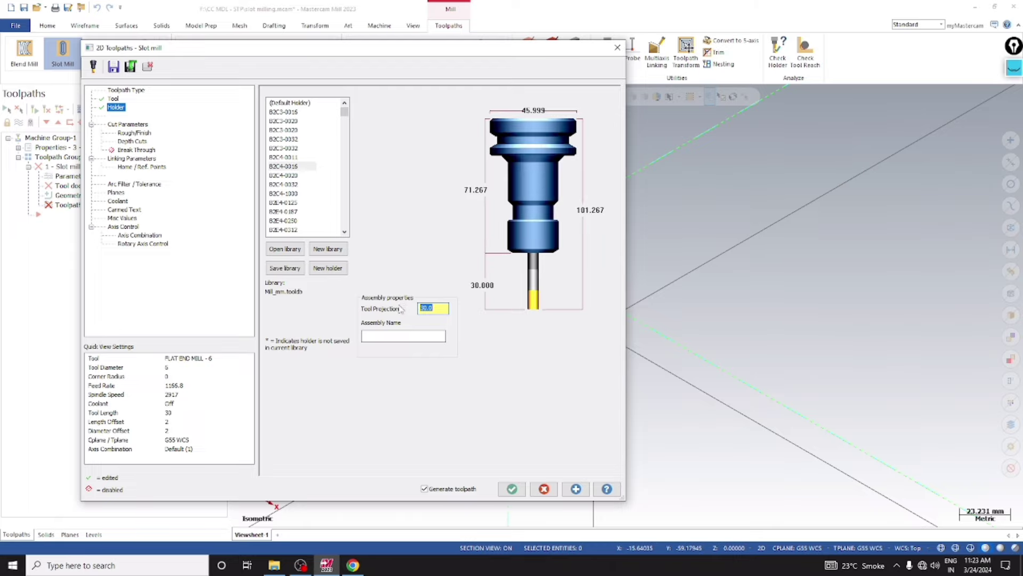
# Step: Set the stock to leave on walls to 0 in the slot toolpath's cut parameters, with Computer compensation
pyautogui.click(118, 124)
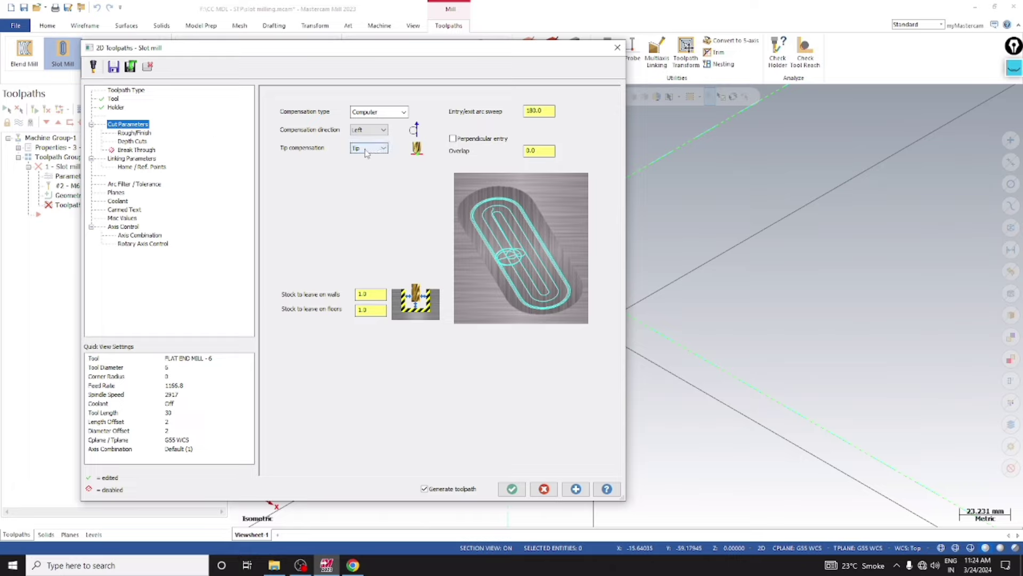
pyautogui.click(403, 113)
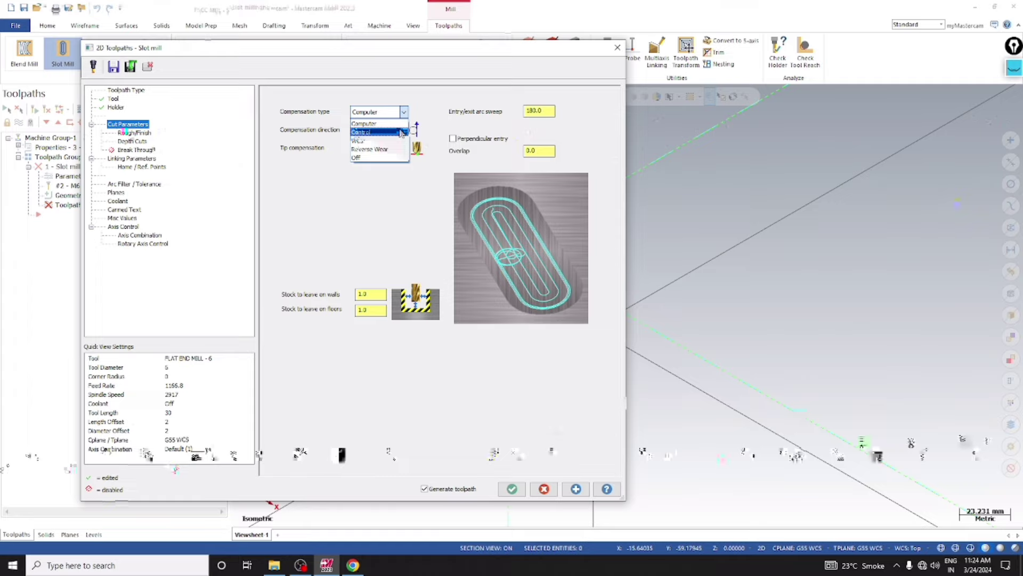
pyautogui.click(344, 105)
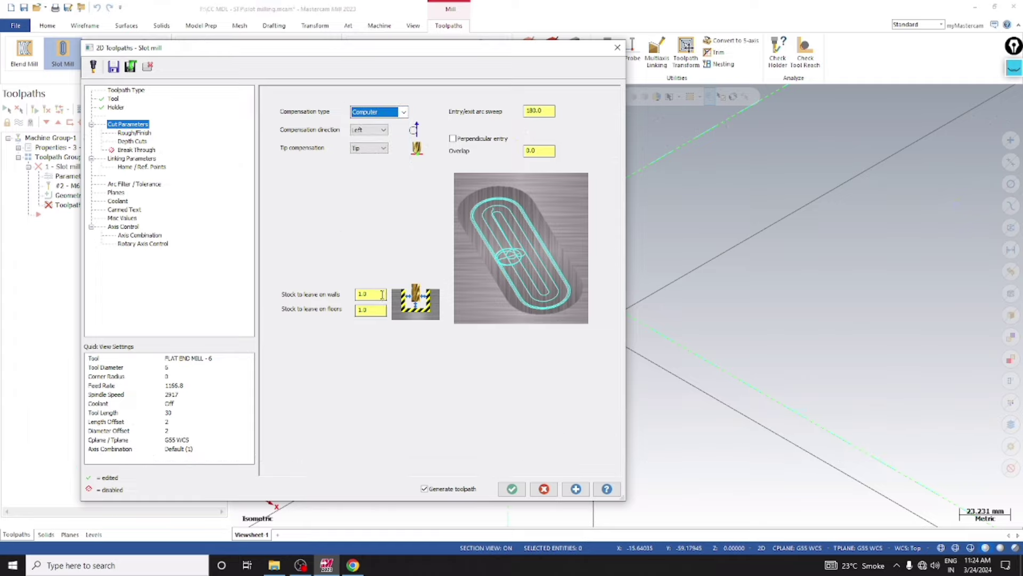
pyautogui.moveTo(383, 295); pyautogui.dragTo(340, 297)
pyautogui.write('0')
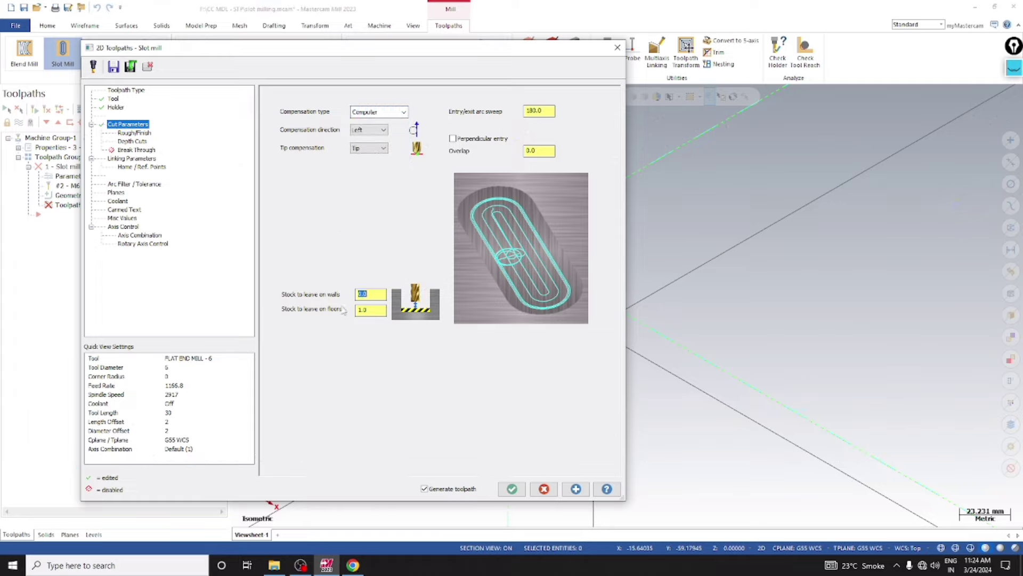
pyautogui.press('Tab')
pyautogui.click(365, 294)
# Step: Set the roughing stepover to 45% and enable Keep tool down in the rough/finish settings
pyautogui.click(136, 133)
pyautogui.click(403, 130)
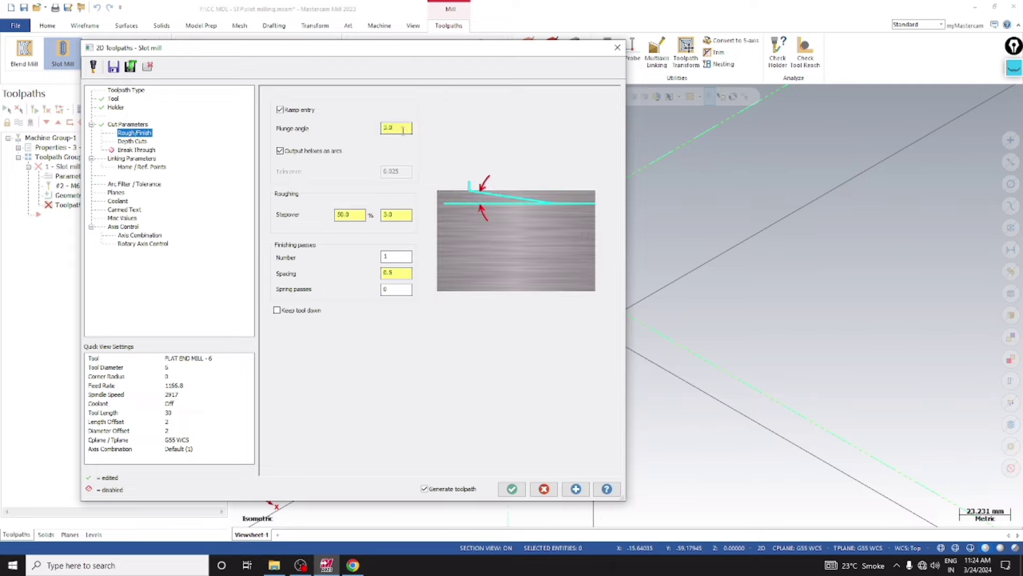
pyautogui.click(350, 215)
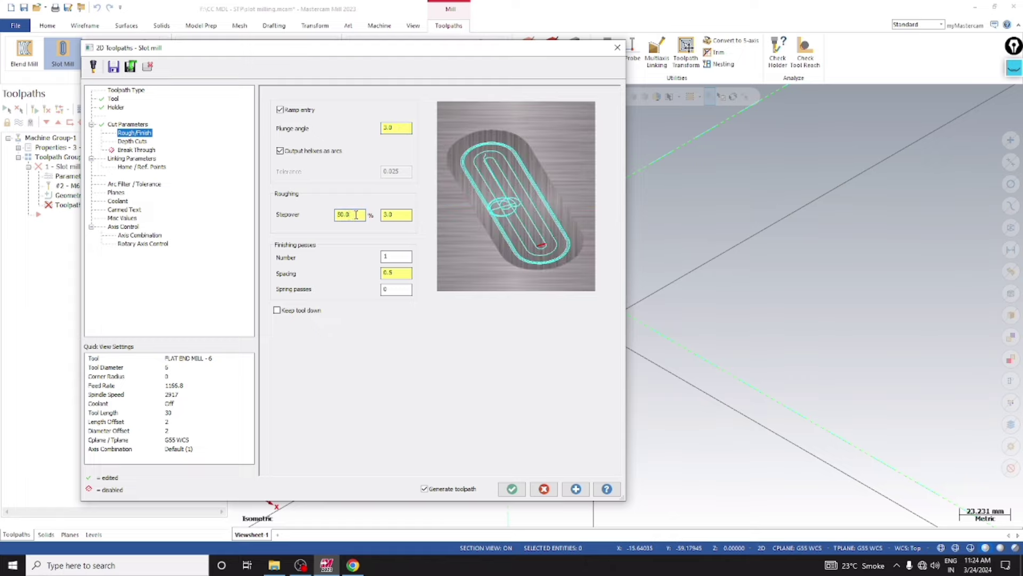
pyautogui.moveTo(356, 215); pyautogui.dragTo(331, 216)
pyautogui.write('45')
pyautogui.press('Return')
pyautogui.click(388, 257)
pyautogui.click(400, 272)
pyautogui.doubleClick(389, 272)
pyautogui.click(283, 313)
# Step: Set the depth cuts' maximum rough step to 1 mm and enable Keep tool down for them
pyautogui.click(133, 141)
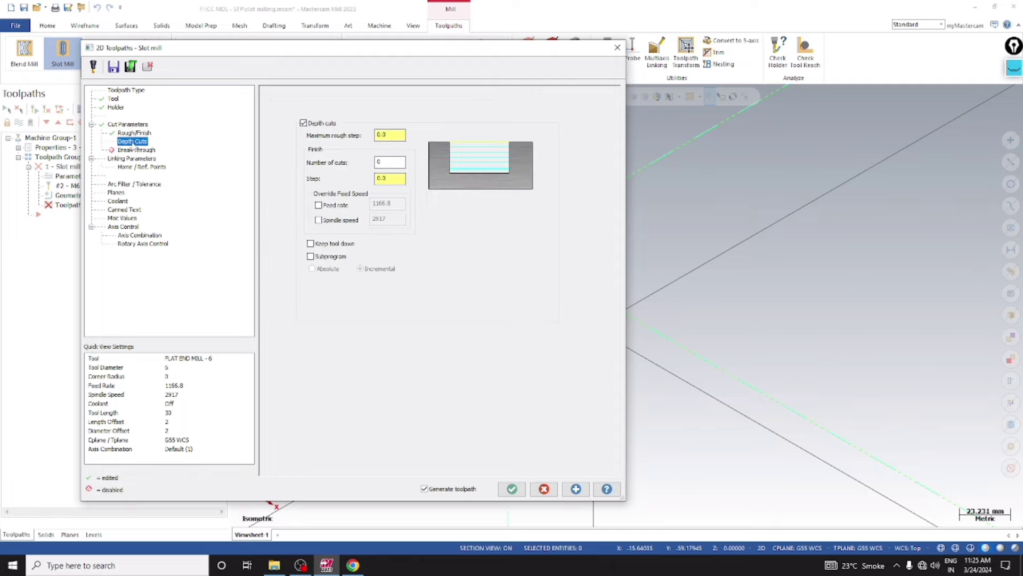
pyautogui.click(398, 135)
pyautogui.moveTo(398, 135); pyautogui.dragTo(341, 140)
pyautogui.write('1')
pyautogui.press('Return')
pyautogui.click(322, 244)
# Step: Set the retract height to absolute in the linking parameters and pick a point on the slot's upper edge as the top of stock
pyautogui.click(147, 152)
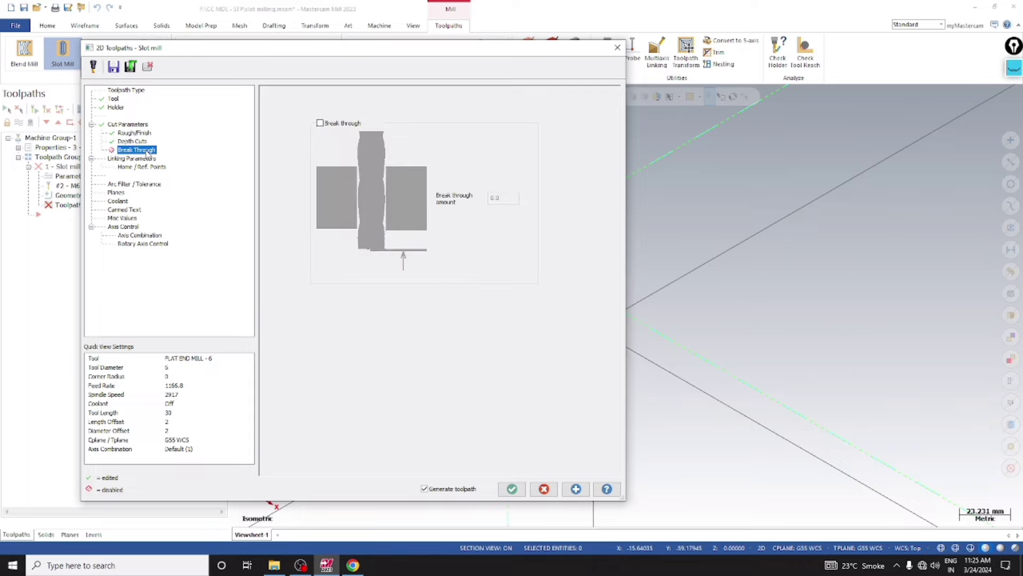
pyautogui.click(137, 159)
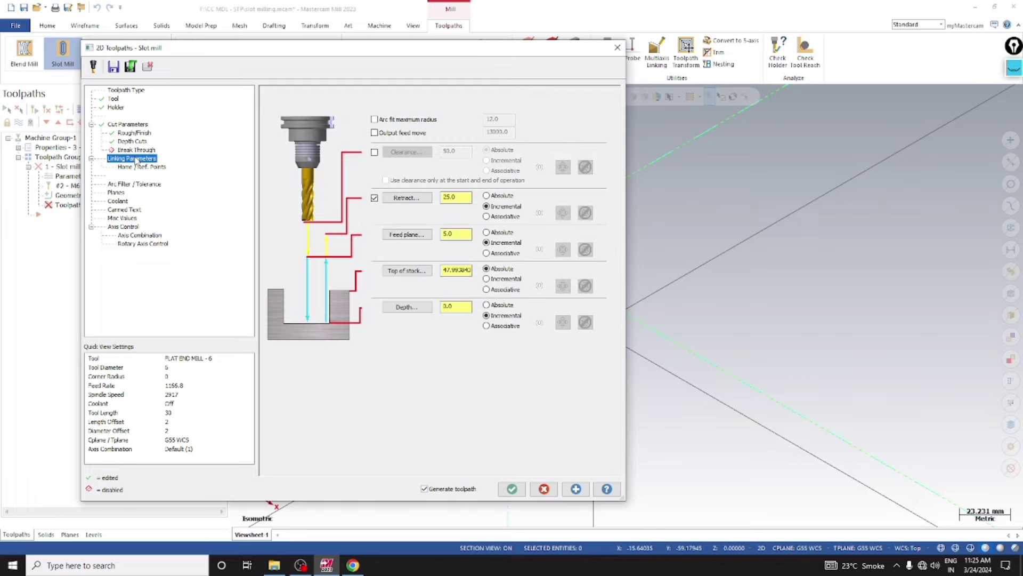
pyautogui.click(486, 196)
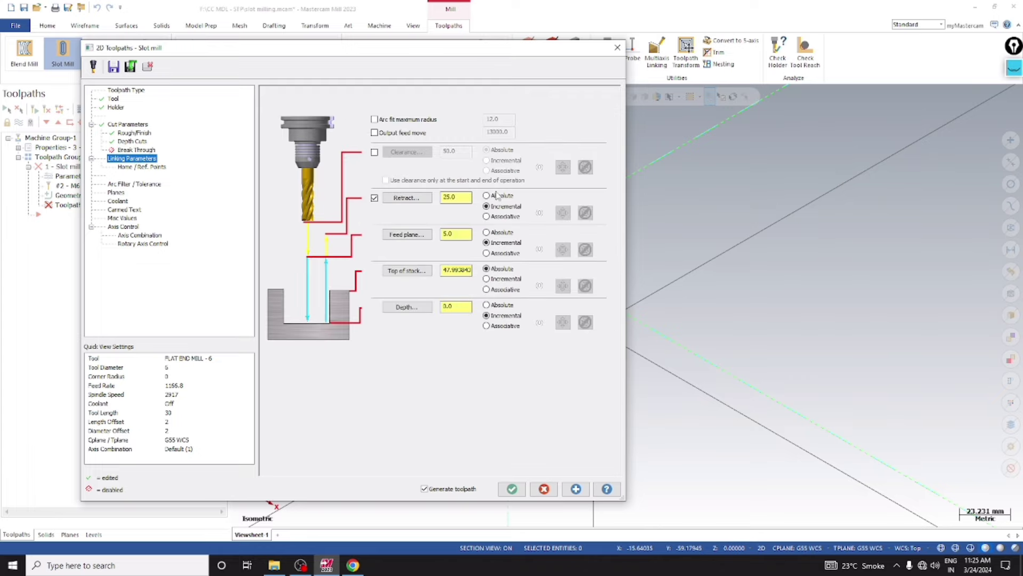
pyautogui.click(487, 232)
pyautogui.click(405, 271)
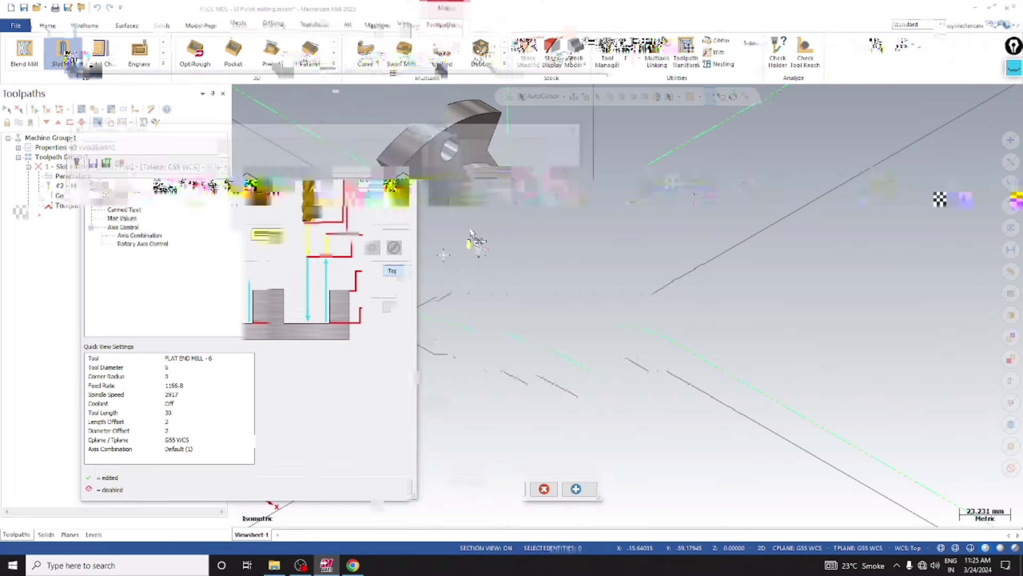
pyautogui.click(473, 239)
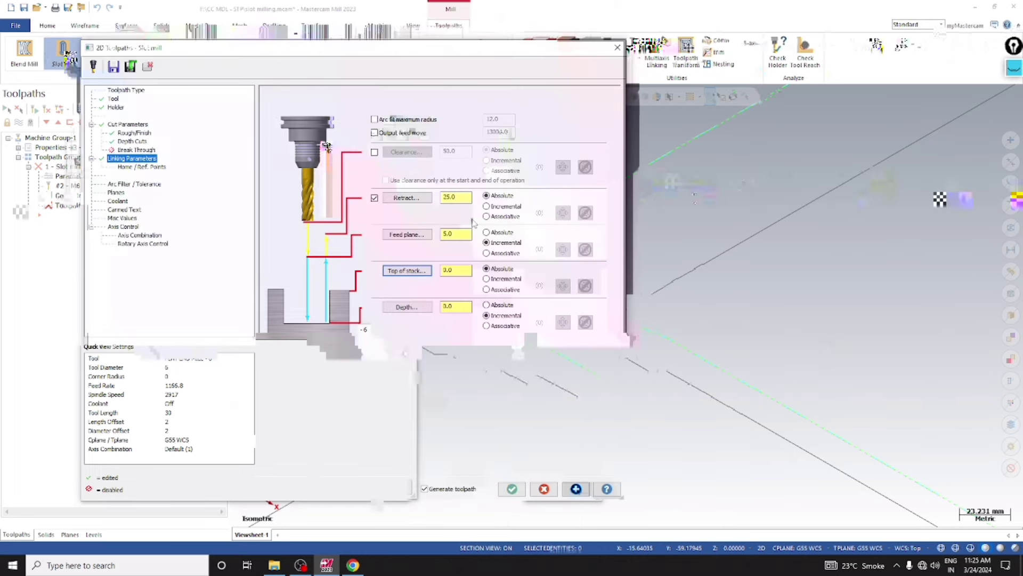
# Step: Set the absolute cutting depth to -5.0 by picking a point on the slot's floor edge
pyautogui.click(487, 279)
pyautogui.click(414, 306)
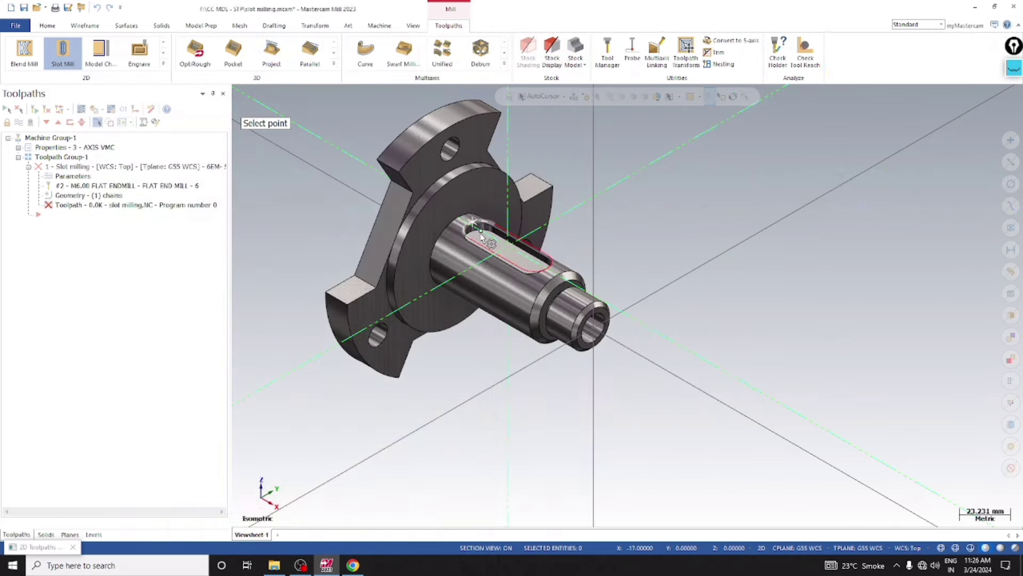
pyautogui.scroll(5, 475, 224)
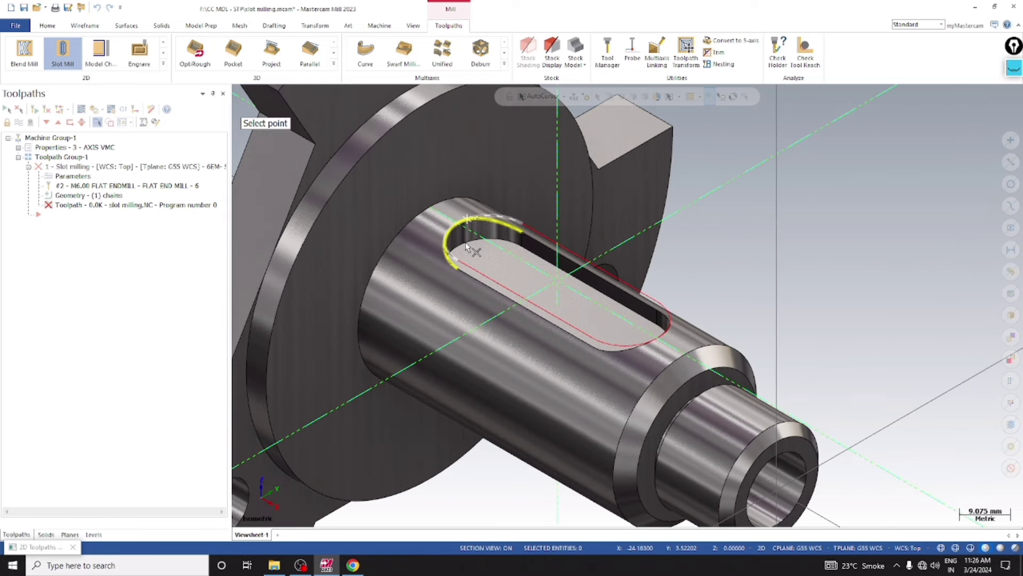
pyautogui.scroll(2, 449, 255)
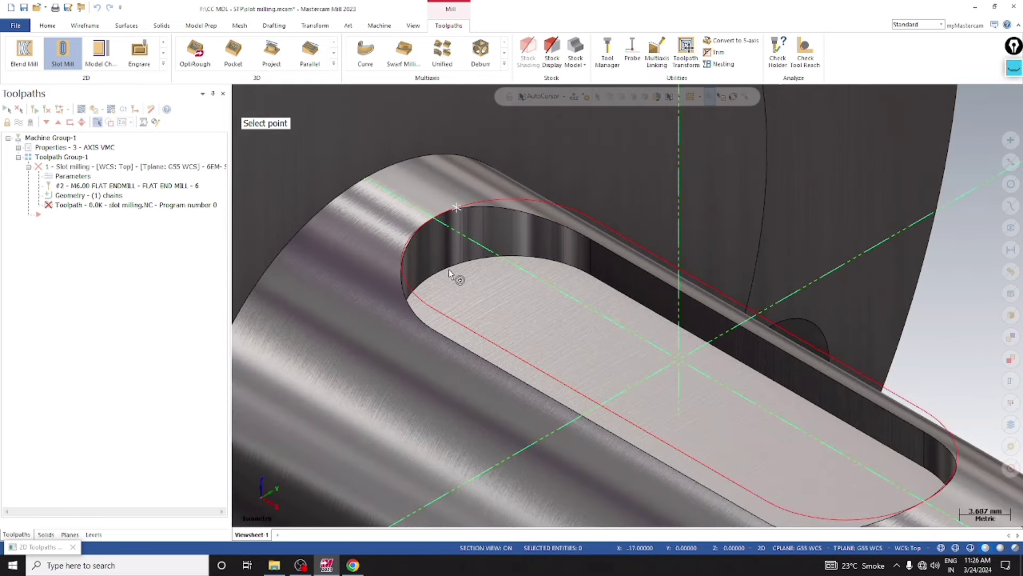
pyautogui.click(449, 269)
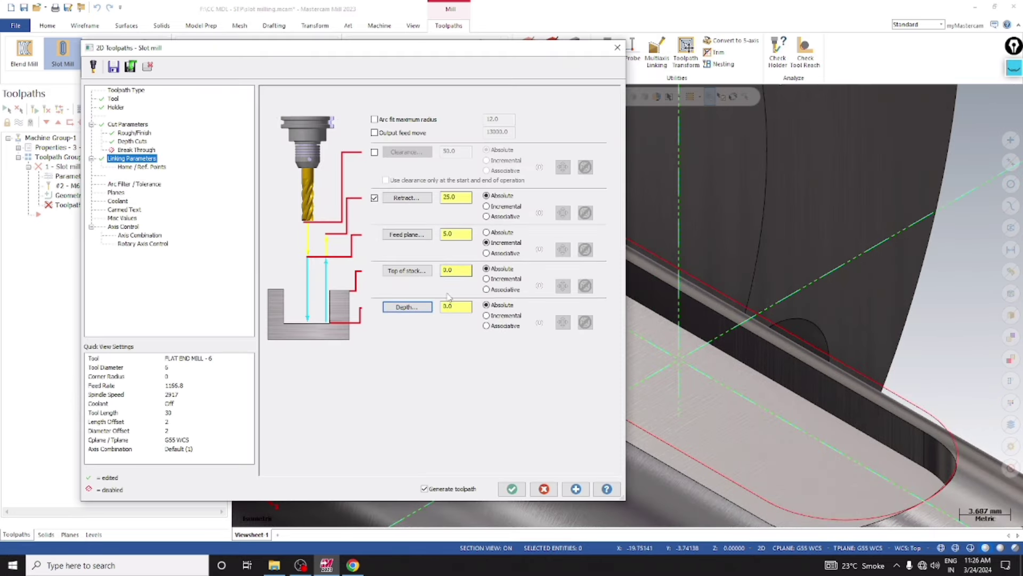
pyautogui.click(426, 308)
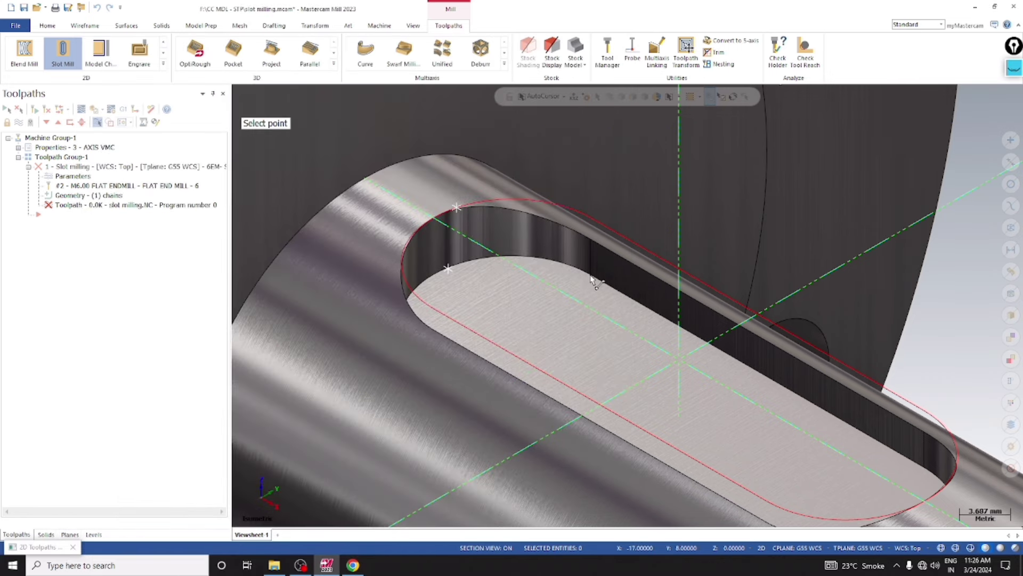
pyautogui.click(593, 278)
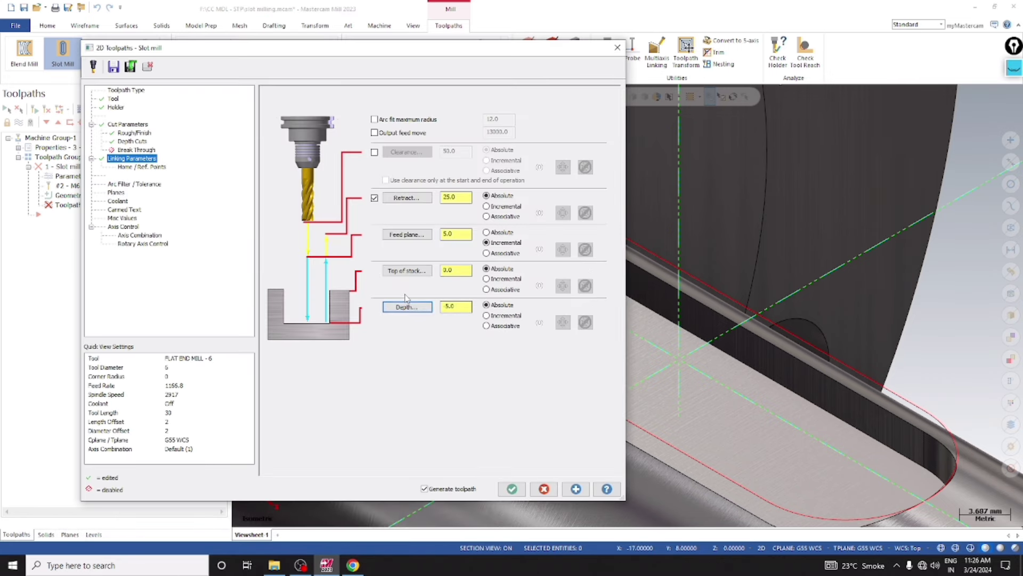
# Step: Set the feed plane to an absolute height of 2.0 and check the tool's plunge rate
pyautogui.click(500, 233)
pyautogui.doubleClick(457, 235)
pyautogui.write('1')
pyautogui.click(113, 99)
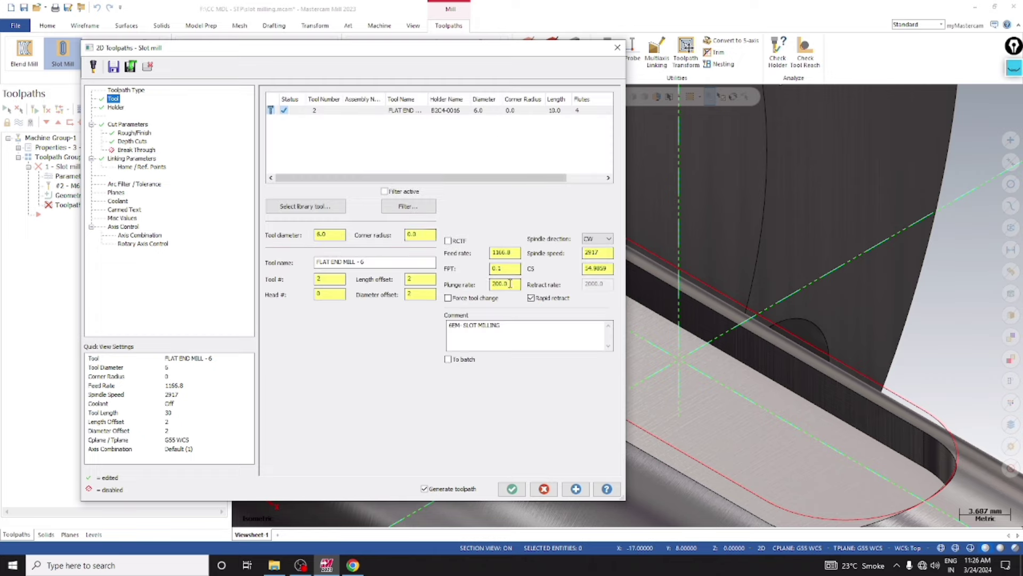
pyautogui.click(129, 159)
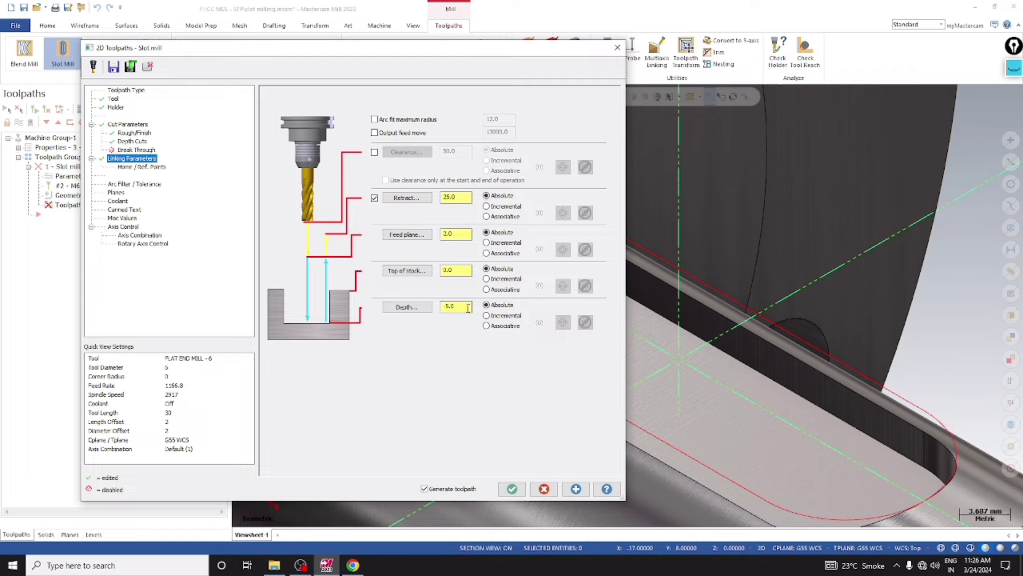
# Step: Copy the G55 WCS tool plane to the working coordinate system in the toolpath's plane settings
pyautogui.click(140, 167)
pyautogui.click(129, 185)
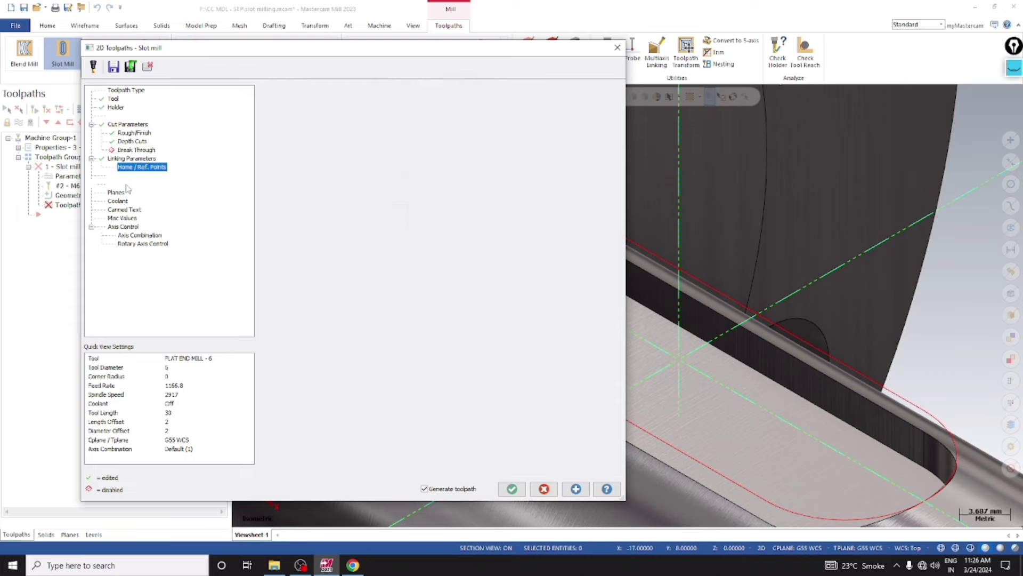
pyautogui.click(120, 194)
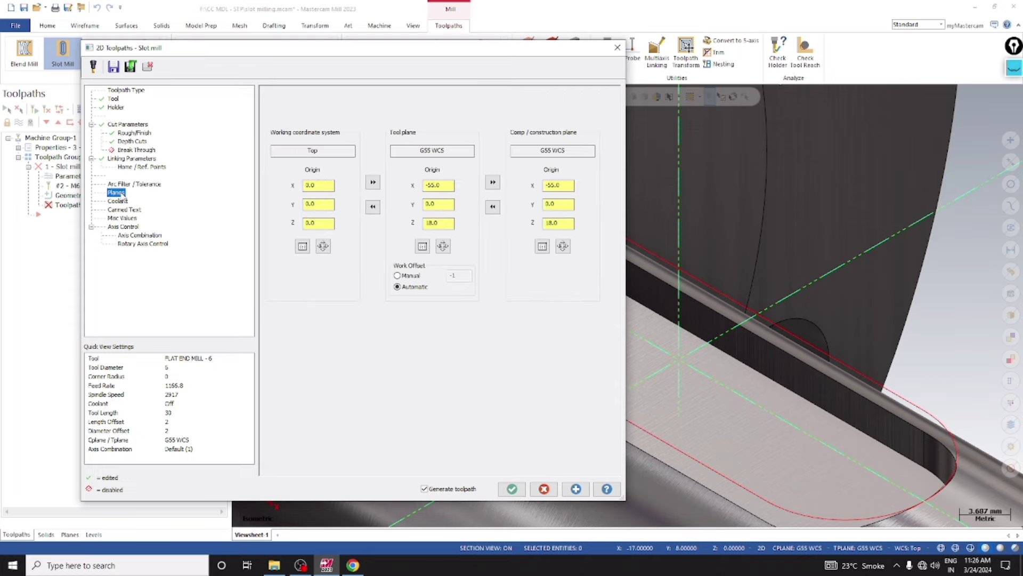
pyautogui.click(373, 206)
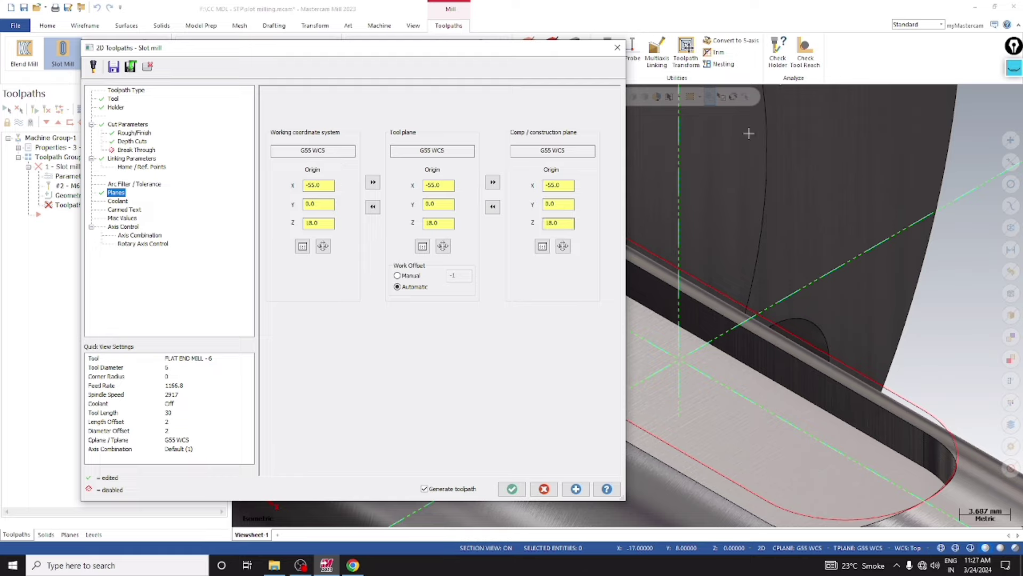
# Step: Circle the work offset settings with the screen pen, write G54 beneath them, and clear the annotations
pyautogui.click(1011, 79)
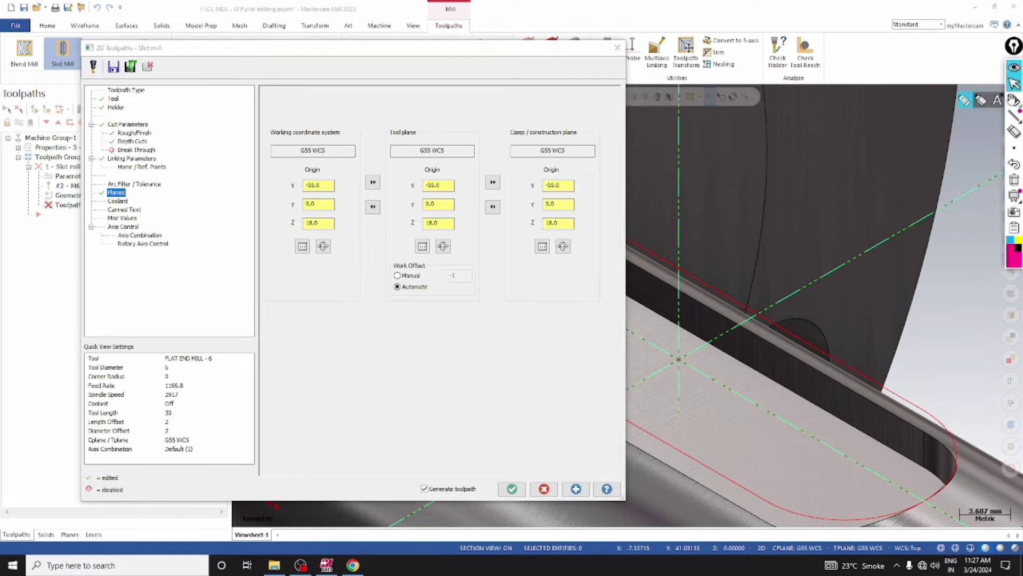
pyautogui.moveTo(485, 275)
pyautogui.mouseDown()
pyautogui.moveTo(353, 299)
pyautogui.moveTo(507, 293)
pyautogui.moveTo(456, 251)
pyautogui.mouseUp()
pyautogui.moveTo(412, 342)
pyautogui.mouseDown()
pyautogui.moveTo(430, 439)
pyautogui.moveTo(454, 418)
pyautogui.mouseUp()
pyautogui.moveTo(499, 339)
pyautogui.mouseDown()
pyautogui.moveTo(472, 353)
pyautogui.moveTo(458, 391)
pyautogui.mouseUp()
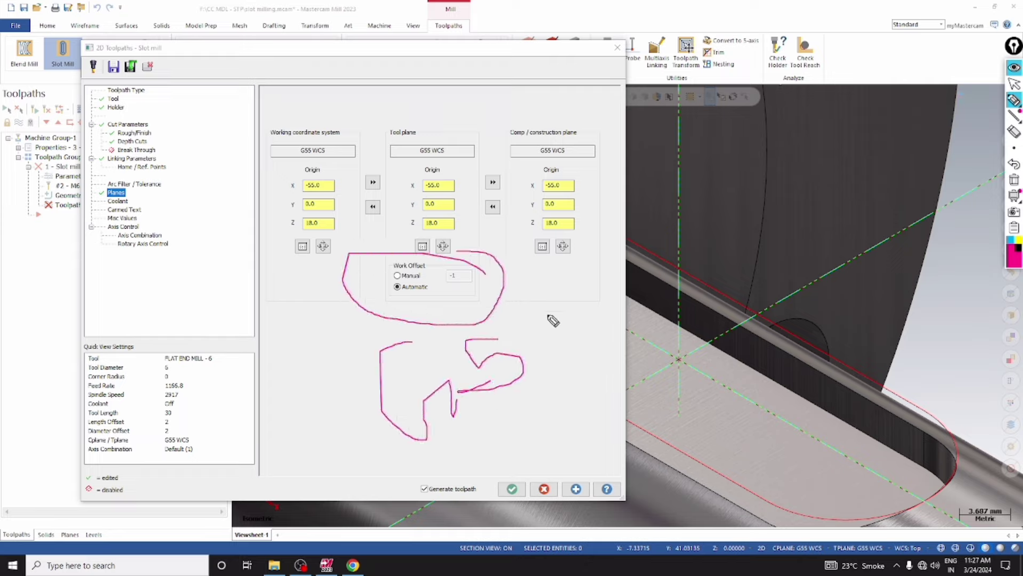
pyautogui.moveTo(547, 315)
pyautogui.mouseDown()
pyautogui.moveTo(589, 335)
pyautogui.moveTo(579, 395)
pyautogui.mouseUp()
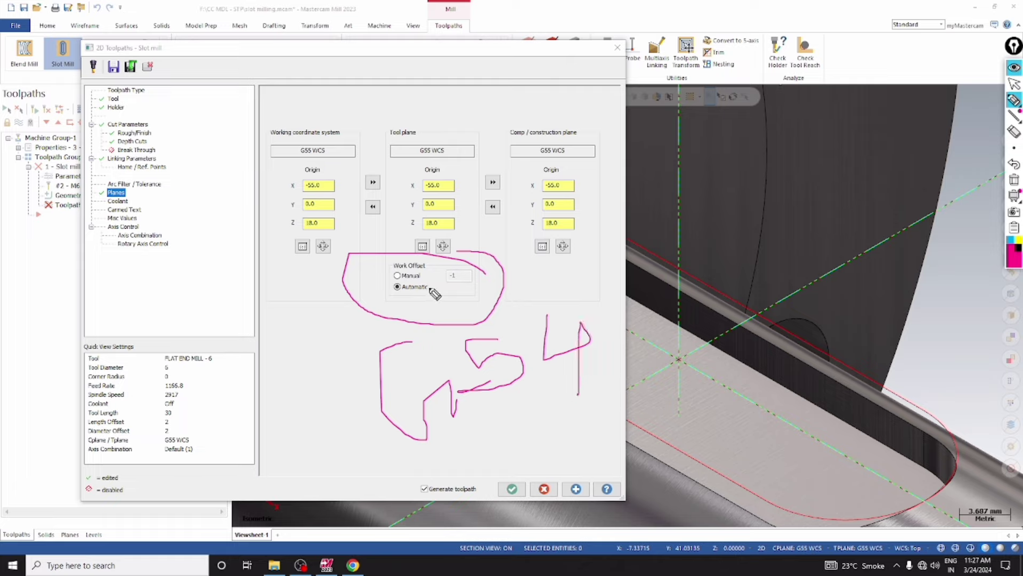
pyautogui.moveTo(429, 289)
pyautogui.mouseDown()
pyautogui.moveTo(432, 302)
pyautogui.moveTo(486, 293)
pyautogui.mouseUp()
pyautogui.moveTo(375, 340); pyautogui.dragTo(289, 395)
pyautogui.moveTo(349, 410)
pyautogui.mouseDown()
pyautogui.moveTo(338, 415)
pyautogui.moveTo(348, 400)
pyautogui.mouseUp()
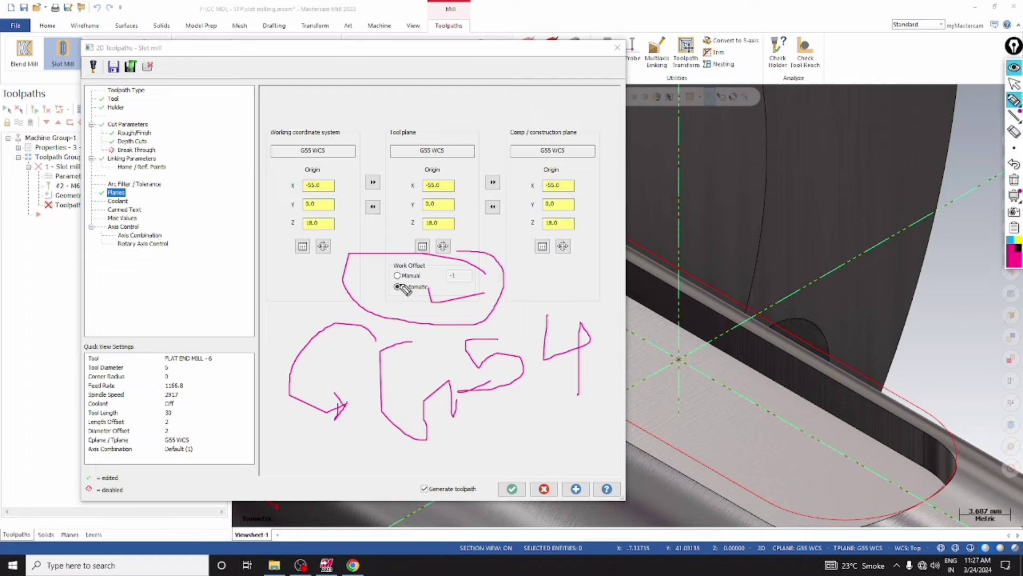
pyautogui.moveTo(386, 275); pyautogui.dragTo(391, 282)
pyautogui.click(1015, 180)
pyautogui.click(1016, 85)
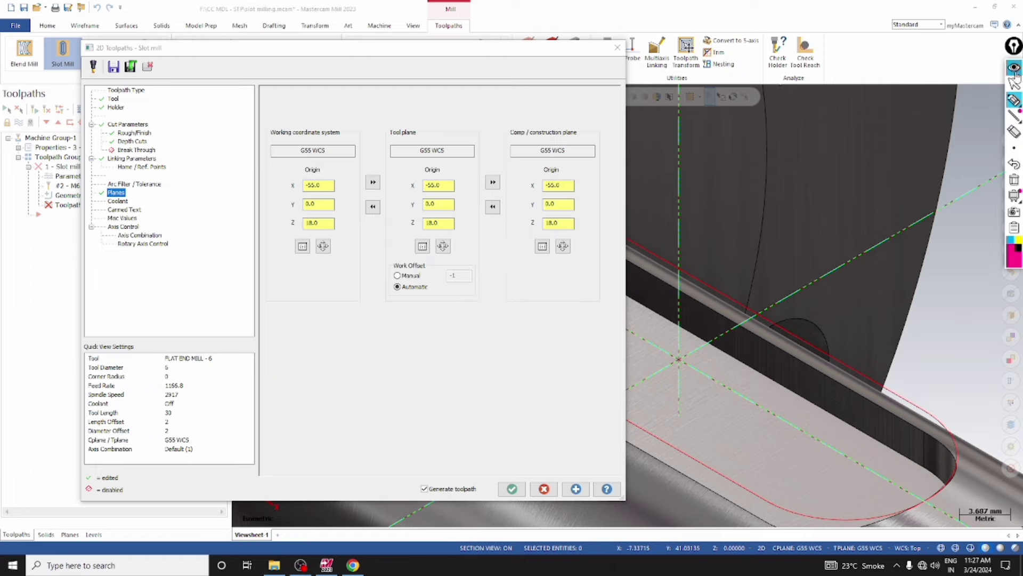
pyautogui.click(397, 275)
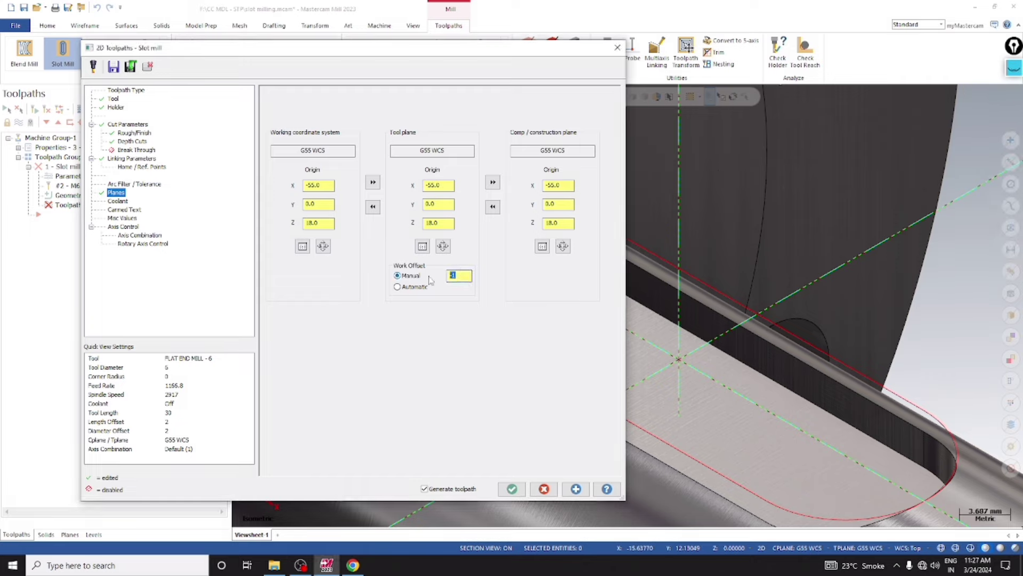
pyautogui.write('13')
pyautogui.click(417, 289)
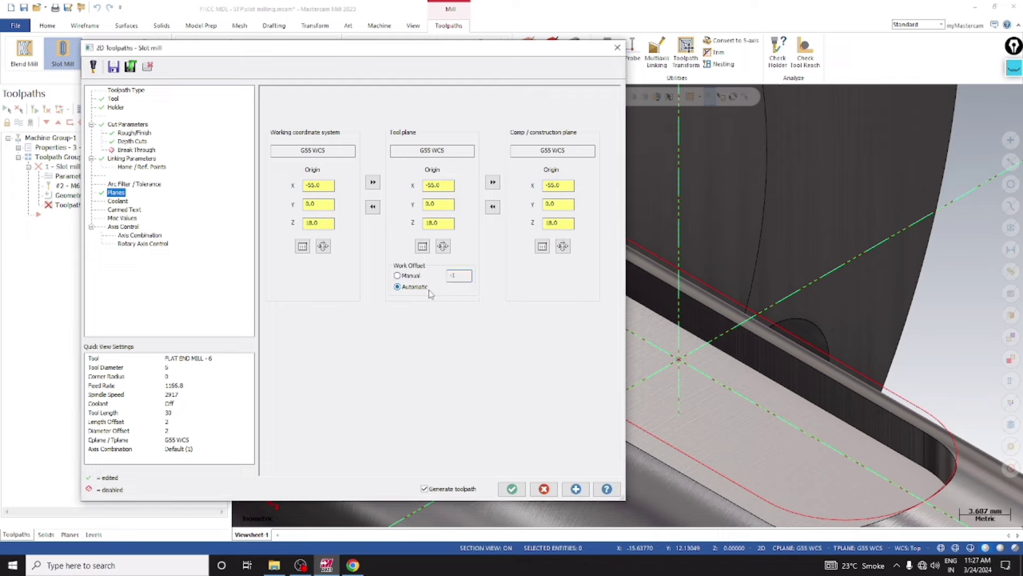
# Step: Turn on thru-tool coolant for the slot toolpath and choose its output timing
pyautogui.click(124, 207)
pyautogui.click(119, 201)
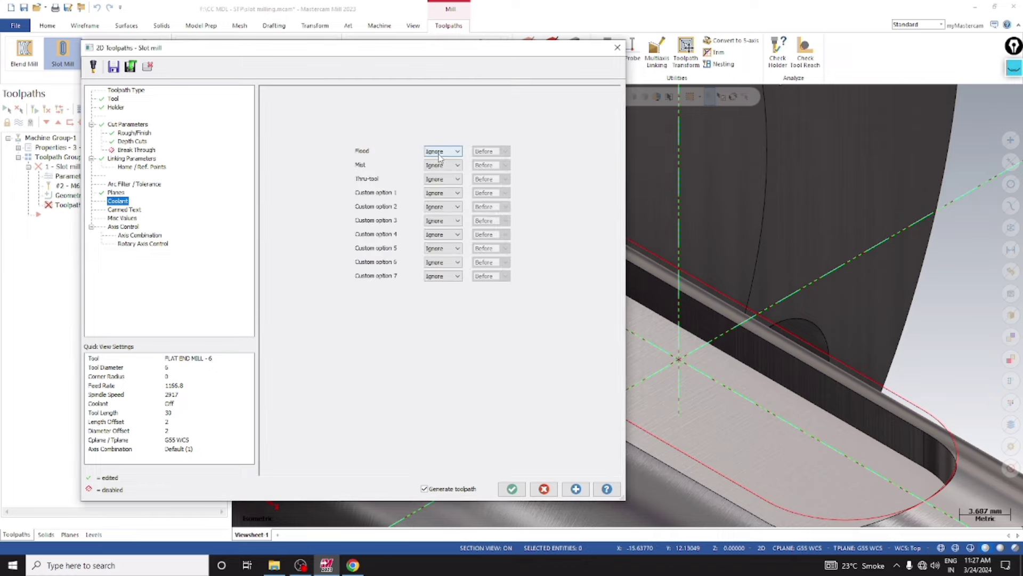
pyautogui.click(457, 166)
pyautogui.click(443, 185)
pyautogui.click(446, 179)
pyautogui.click(444, 189)
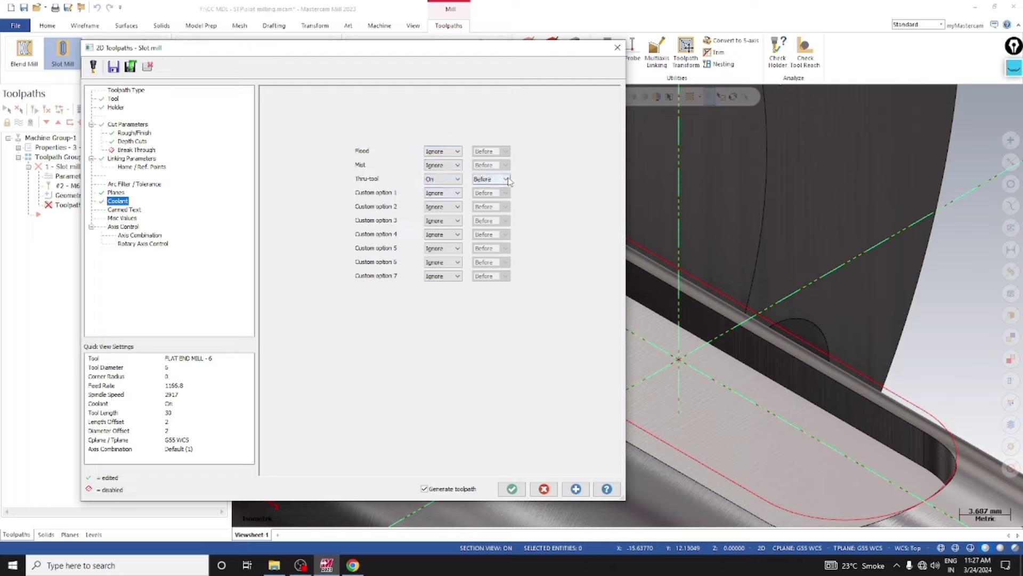
pyautogui.click(498, 179)
pyautogui.click(498, 196)
# Step: Review the canned text, misc values and axis control settings, and accept the slot mill parameters to generate the toolpath
pyautogui.click(125, 210)
pyautogui.click(124, 219)
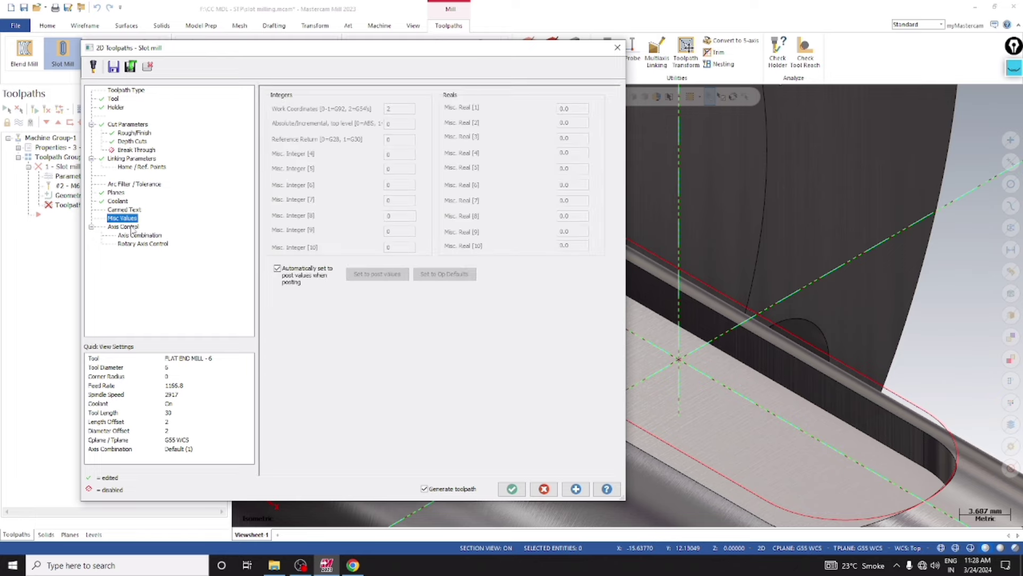
pyautogui.click(137, 235)
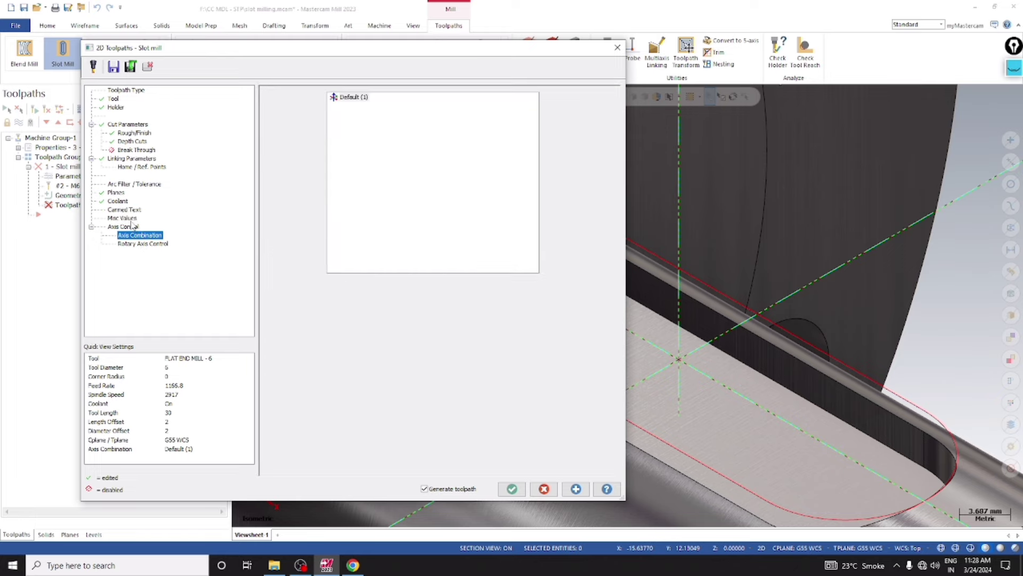
pyautogui.click(139, 244)
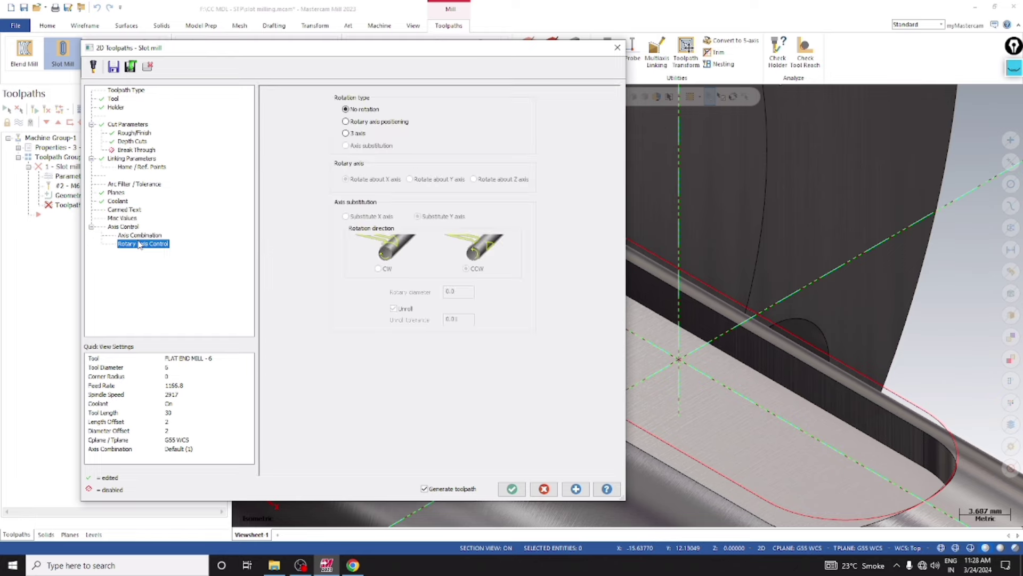
pyautogui.click(123, 94)
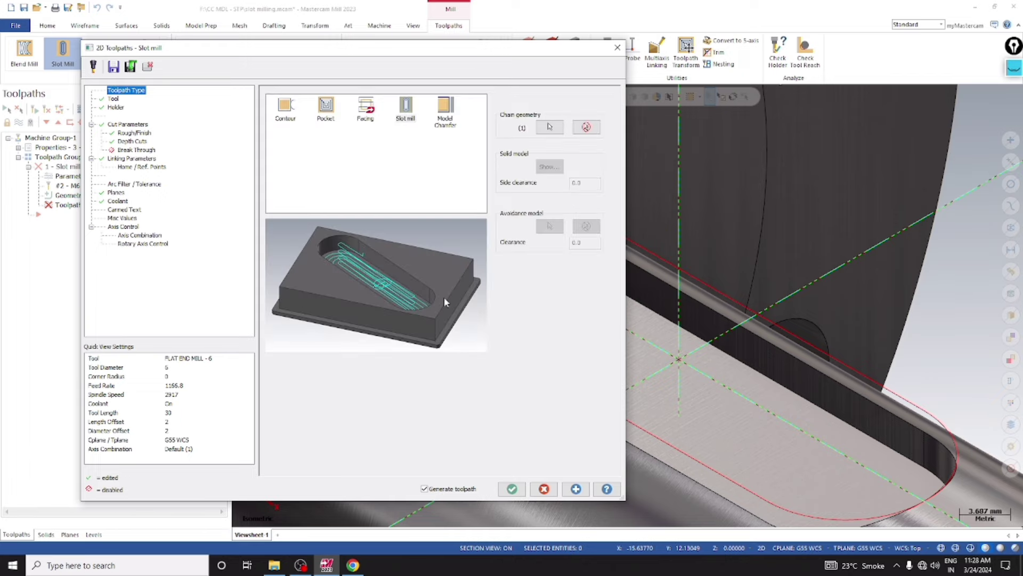
pyautogui.click(513, 489)
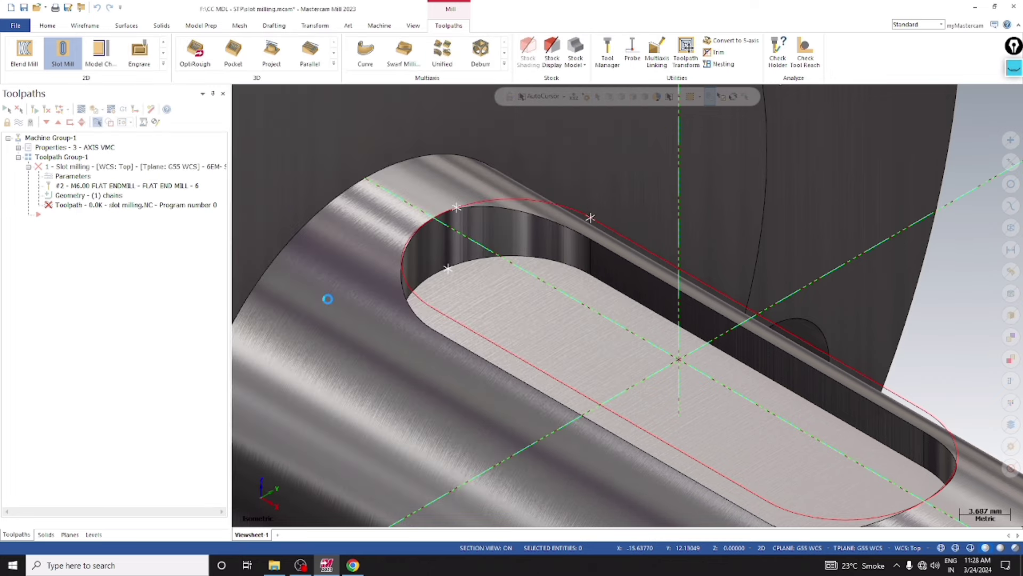